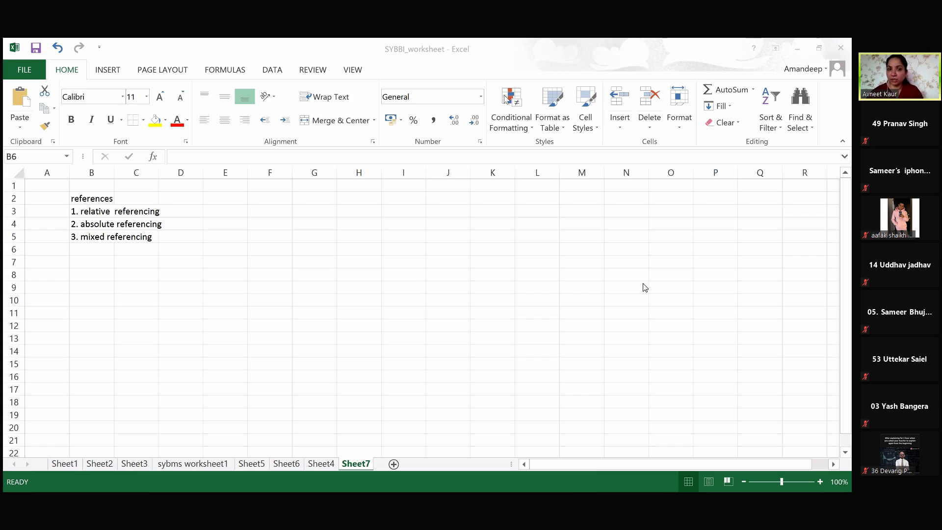
{"action": "left_click", "coordinate": [645, 288]}
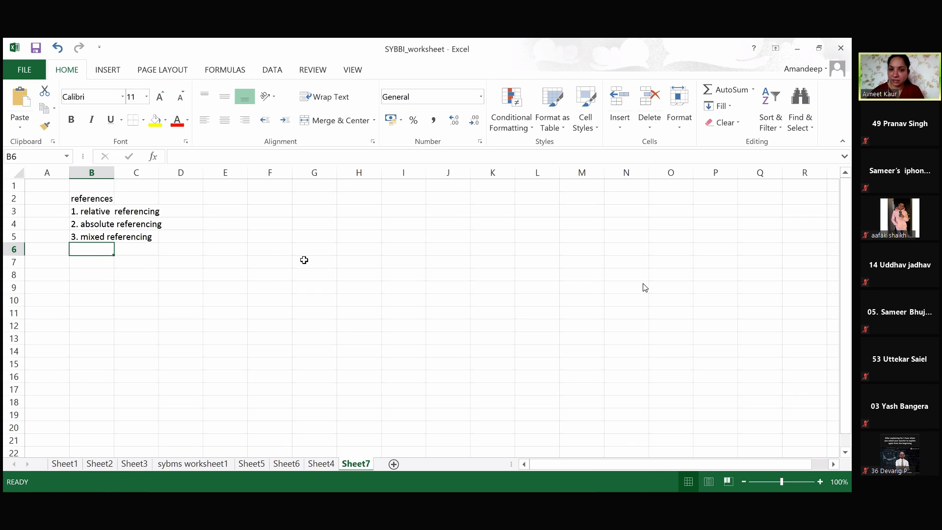
{"action": "left_click", "coordinate": [275, 249]}
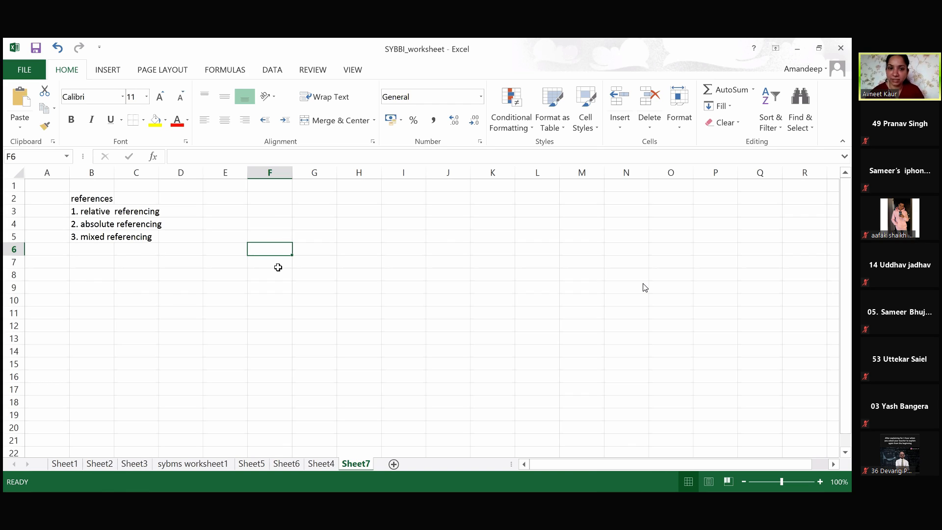
- Enter the column headers "roll no", "name" and "IT" in cells A8 to C8
{"action": "left_click", "coordinate": [69, 275]}
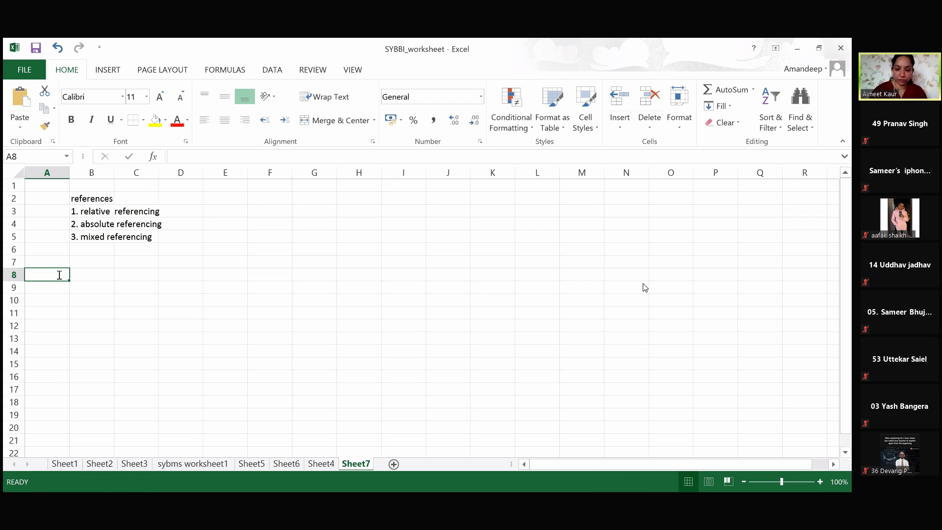
{"action": "type", "text": "roll no"}
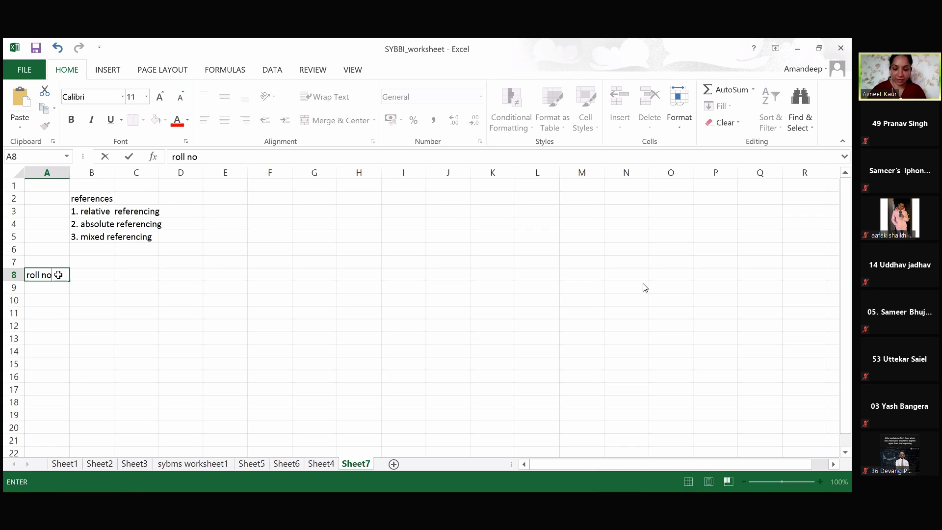
{"action": "key", "text": "Tab"}
{"action": "type", "text": "name"}
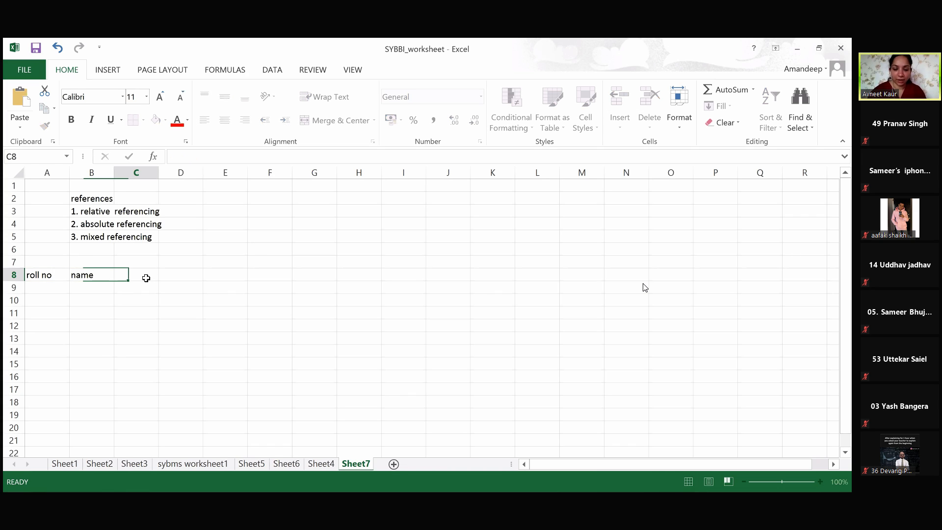
{"action": "key", "text": "Tab"}
{"action": "type", "text": "m"}
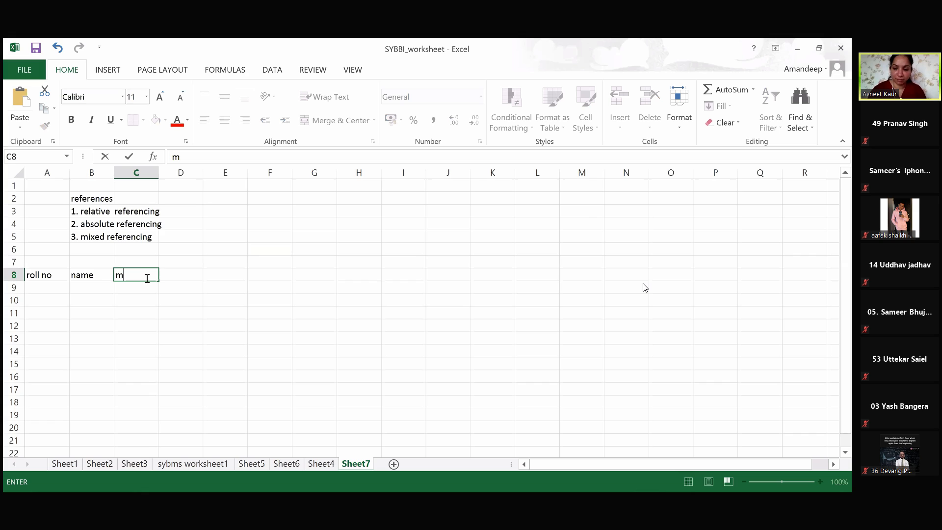
{"action": "key", "text": "BackSpace"}
{"action": "type", "text": "it"}
{"action": "key", "text": "BackSpace"}
{"action": "key", "text": "BackSpace"}
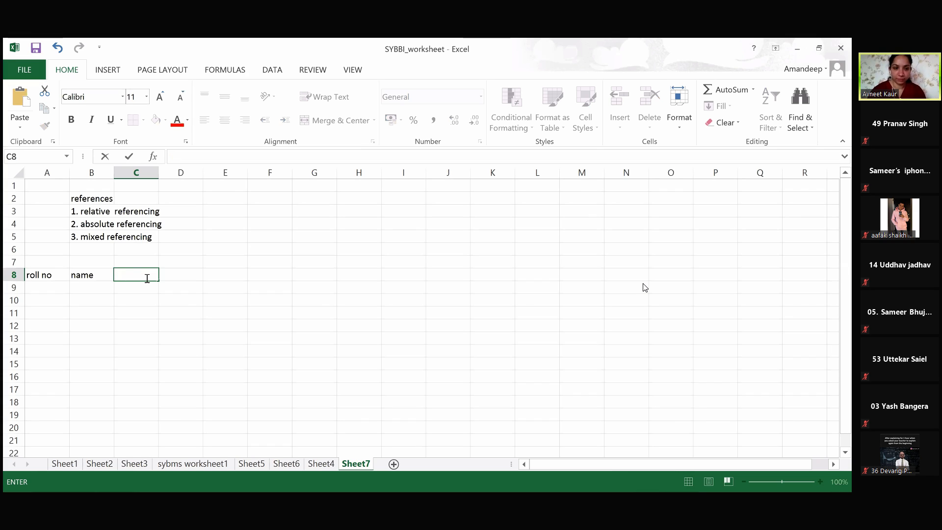
{"action": "type", "text": "IT"}
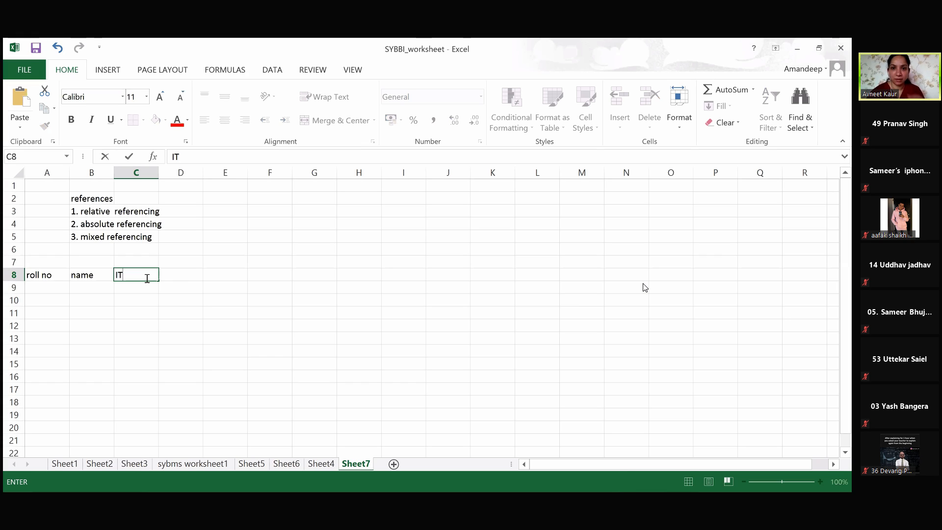
{"action": "key", "text": "Tab"}
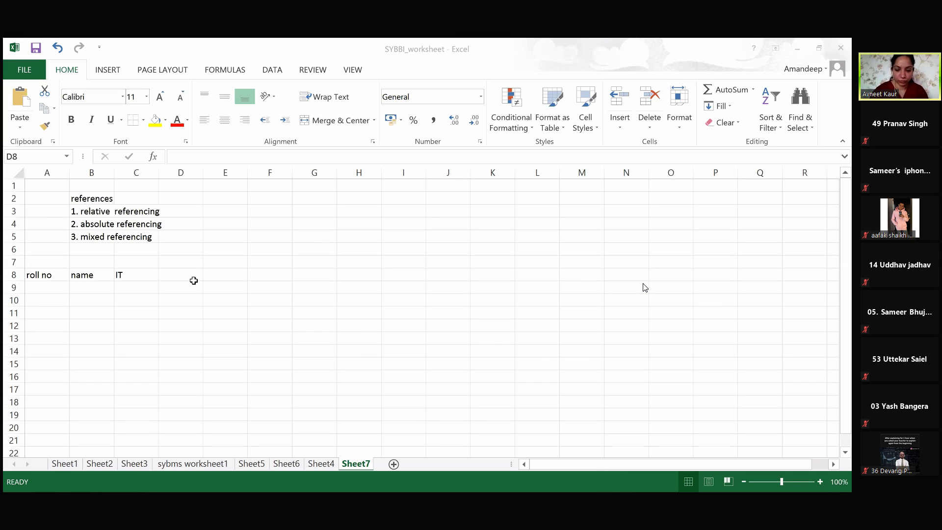
- Add the subject headers "cost" in D8 and "fa" in E8
{"action": "type", "text": "cost"}
{"action": "key", "text": "Tab"}
{"action": "type", "text": "acccoun"}
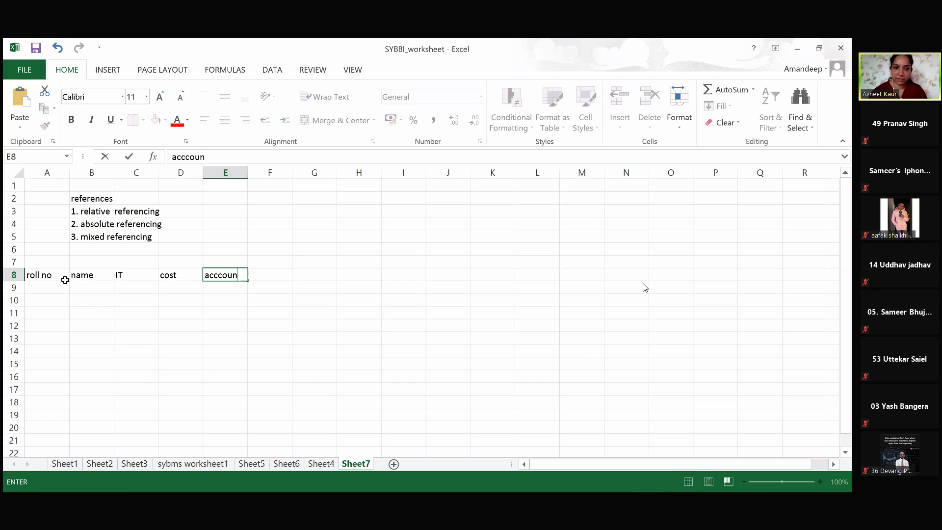
{"action": "type", "text": "t"}
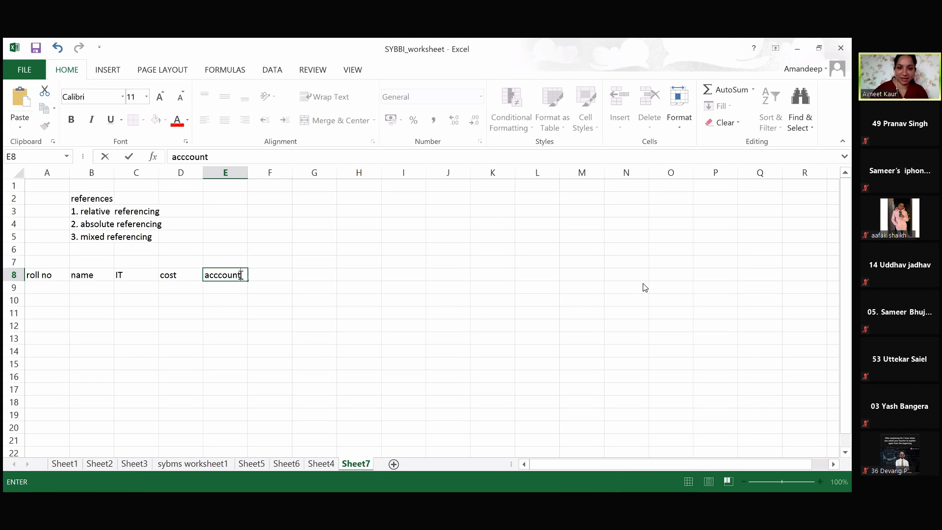
{"action": "key", "text": "BackSpace"}
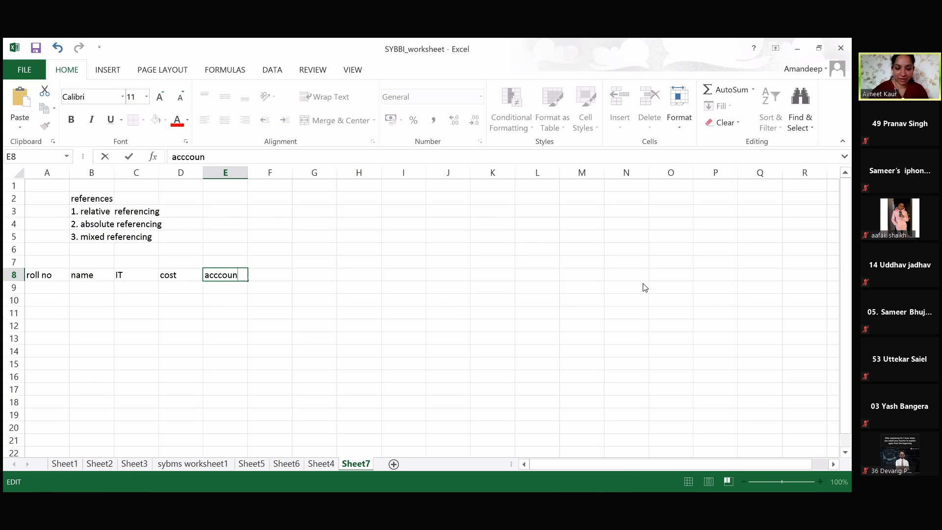
{"action": "key", "text": "BackSpace"}
{"action": "key", "text": "BackSpace"}
{"action": "key", "text": "BackSpace"}
{"action": "key", "text": "BackSpace"}
{"action": "key", "text": "BackSpace"}
{"action": "key", "text": "BackSpace"}
{"action": "key", "text": "BackSpace"}
{"action": "type", "text": "fa"}
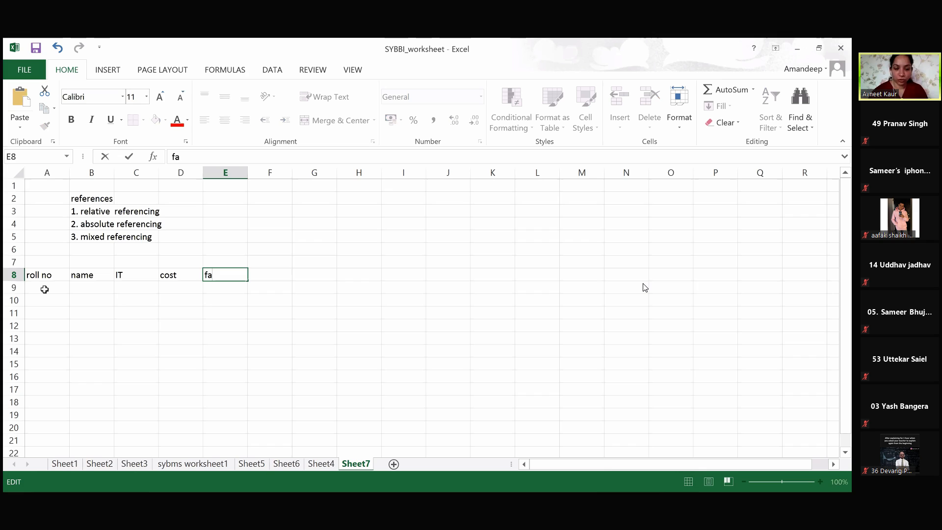
- Number the rows 1 to 5 under the roll no header, in cells A9 to A13
{"action": "left_click", "coordinate": [43, 288]}
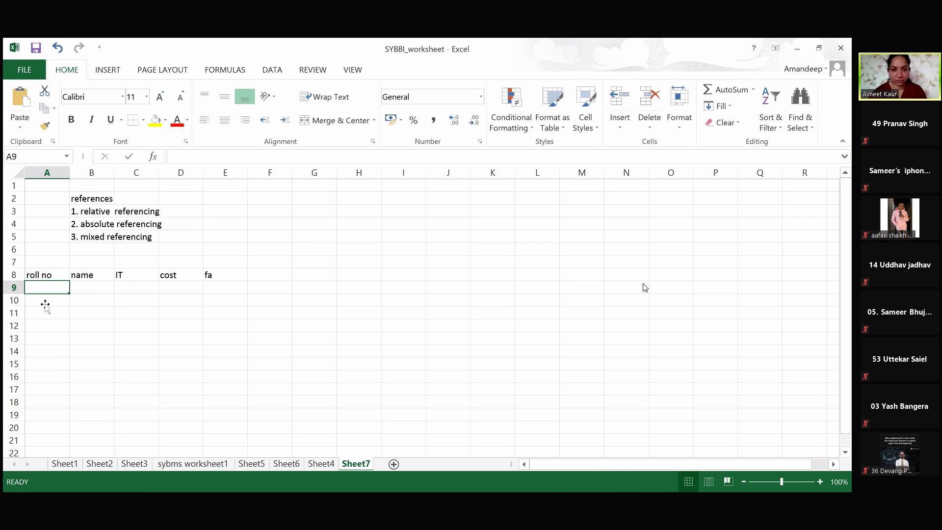
{"action": "type", "text": "1"}
{"action": "key", "text": "Return"}
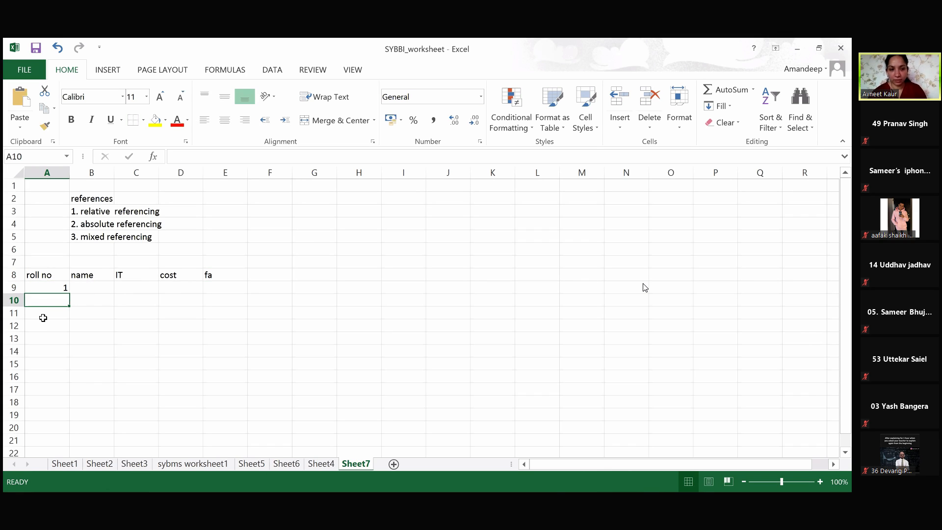
{"action": "type", "text": "2"}
{"action": "key", "text": "Return"}
{"action": "type", "text": "3"}
{"action": "key", "text": "Return"}
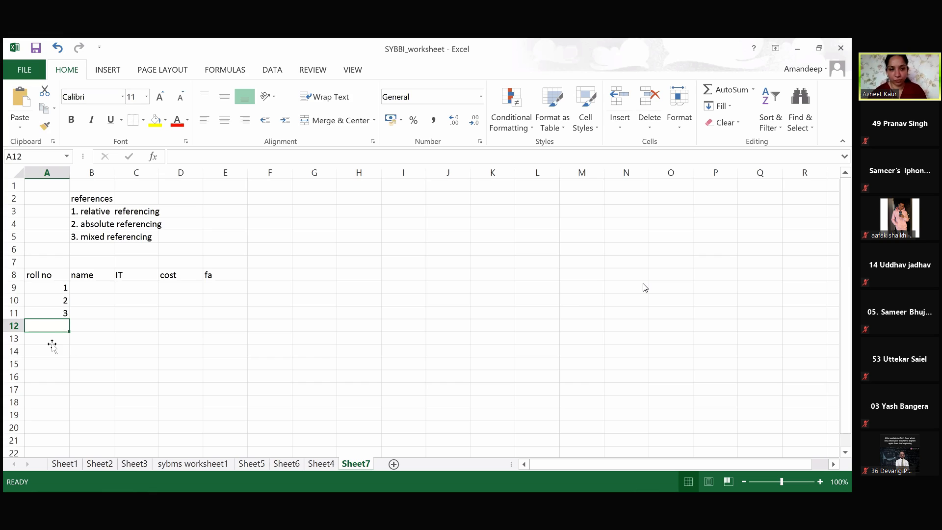
{"action": "type", "text": "4"}
{"action": "key", "text": "Return"}
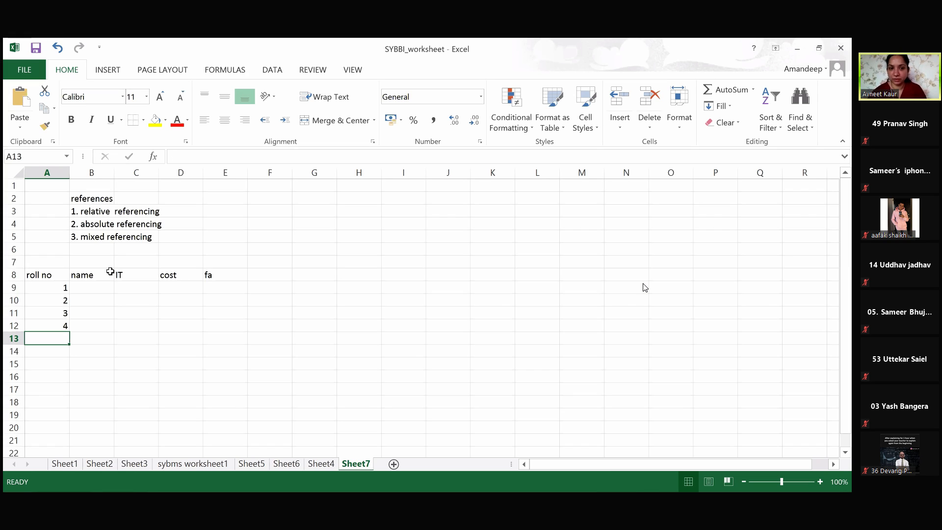
{"action": "type", "text": "5"}
- Widen column B and enter the first names of the first three students in cells B9 to B11
{"action": "left_click", "coordinate": [104, 288]}
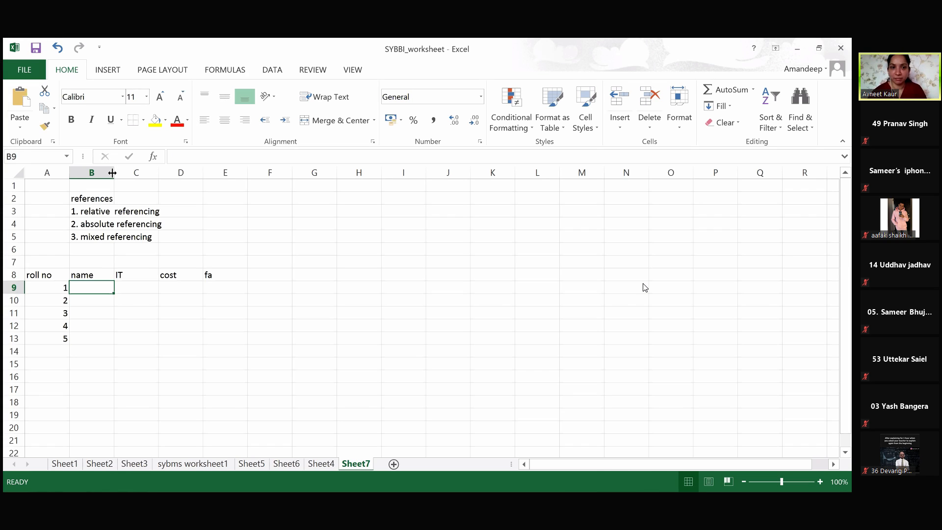
{"action": "left_click_drag", "start_coordinate": [113, 172], "coordinate": [135, 173]}
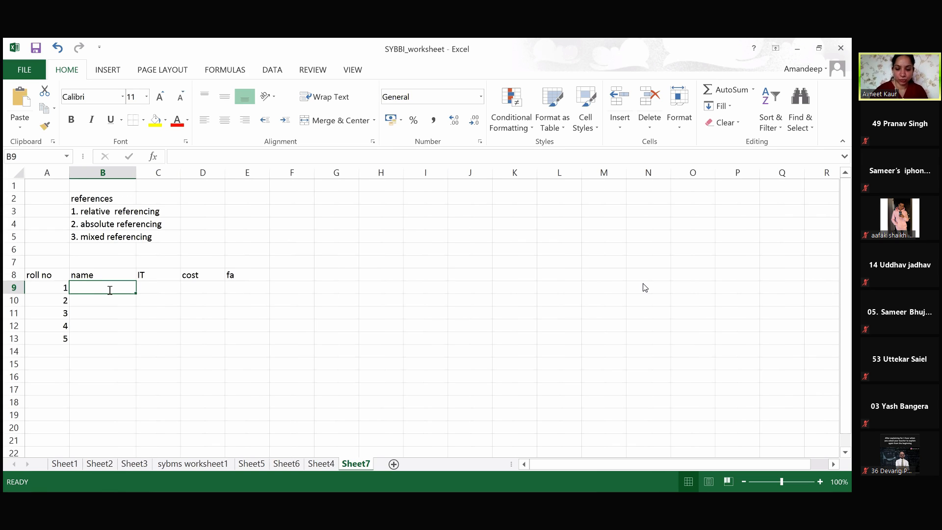
{"action": "type", "text": "soni"}
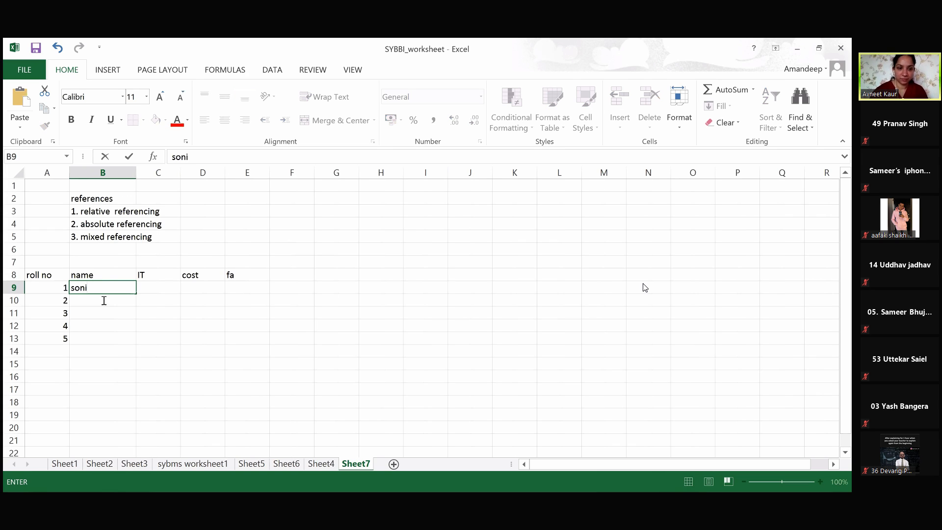
{"action": "key", "text": "Return"}
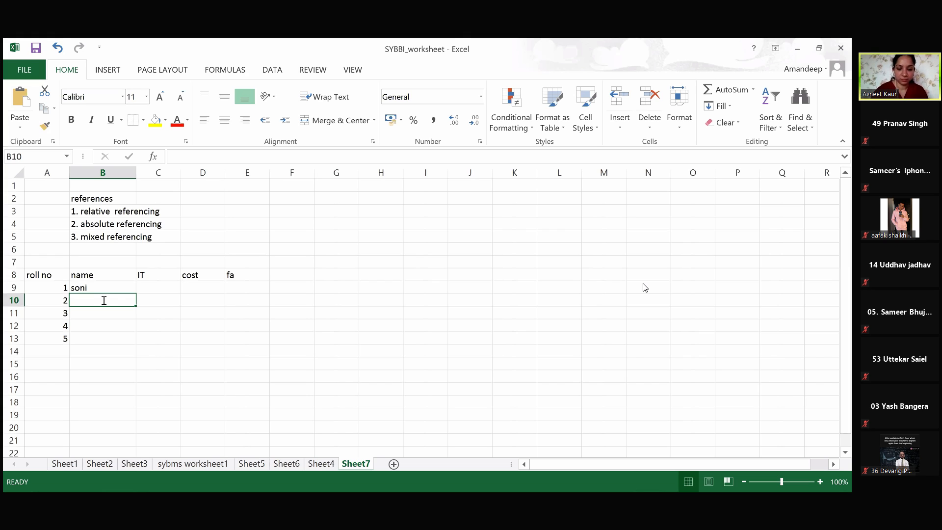
{"action": "type", "text": "devang"}
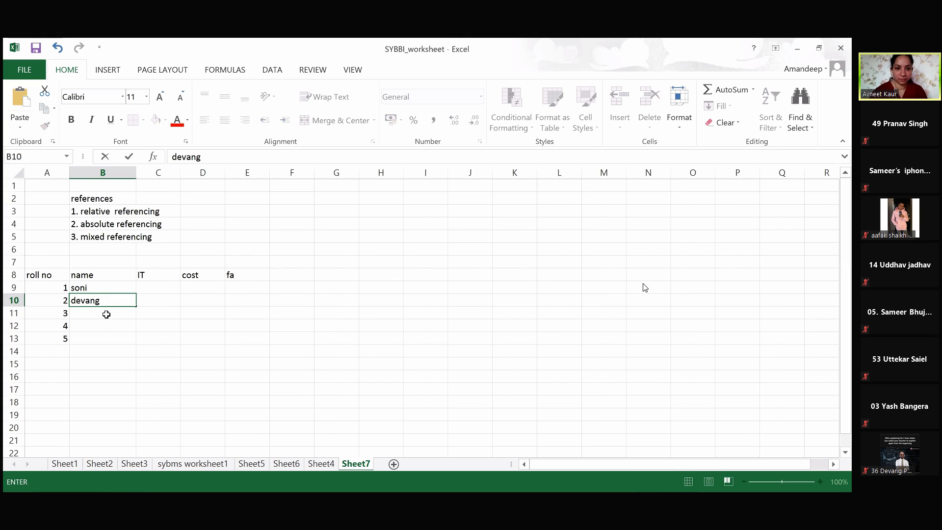
{"action": "key", "text": "Return"}
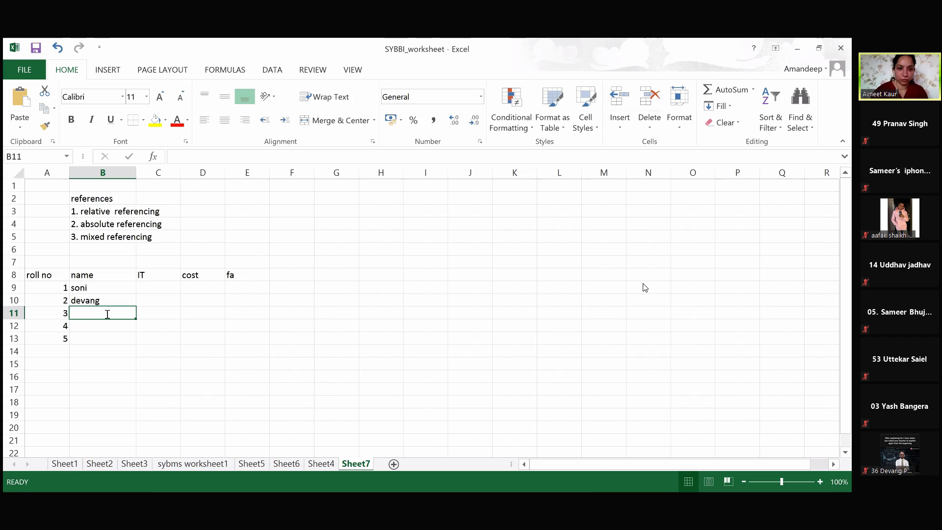
{"action": "type", "text": "dusra"}
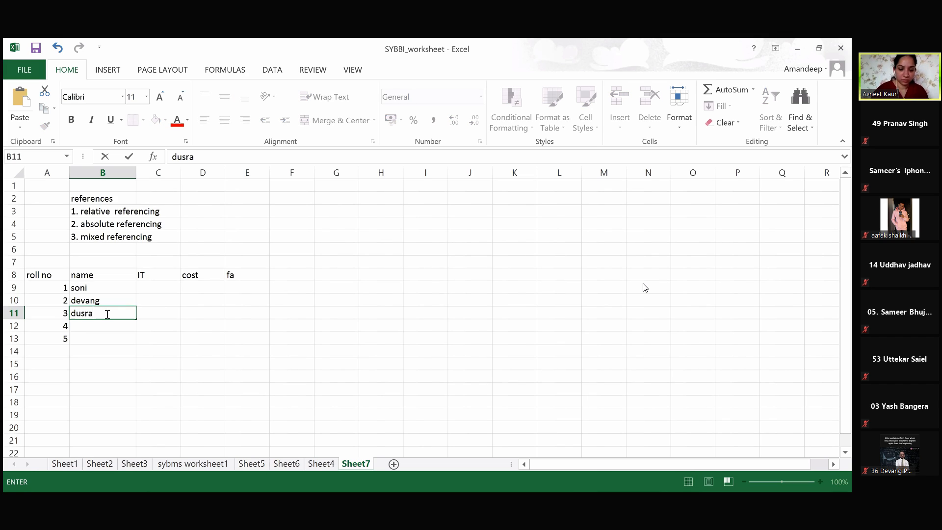
{"action": "key", "text": "BackSpace"}
{"action": "key", "text": "BackSpace"}
{"action": "key", "text": "BackSpace"}
{"action": "type", "text": "rafsha"}
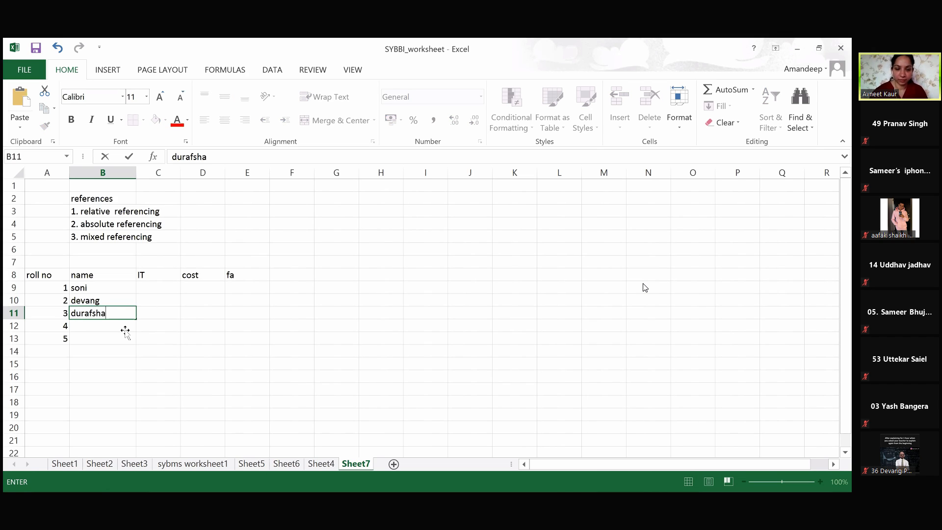
{"action": "key", "text": "Return"}
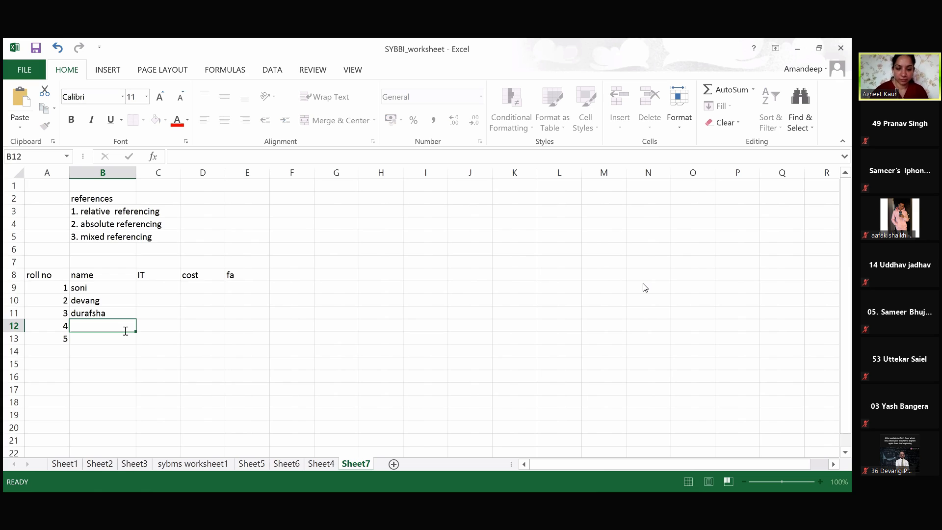
- Enter three more students' first names in cells B12 to B14 and add roll number 6 in A14
{"action": "type", "text": "pra"}
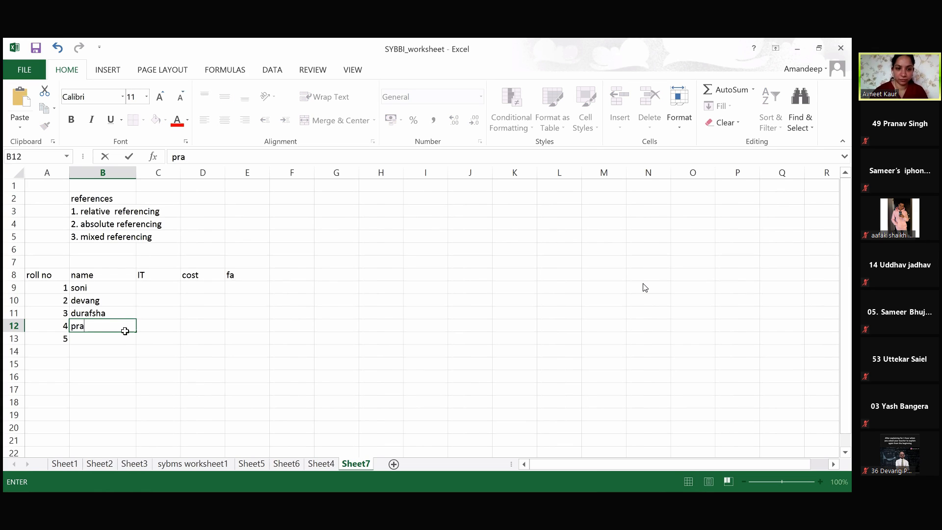
{"action": "type", "text": "nav"}
{"action": "key", "text": "Return"}
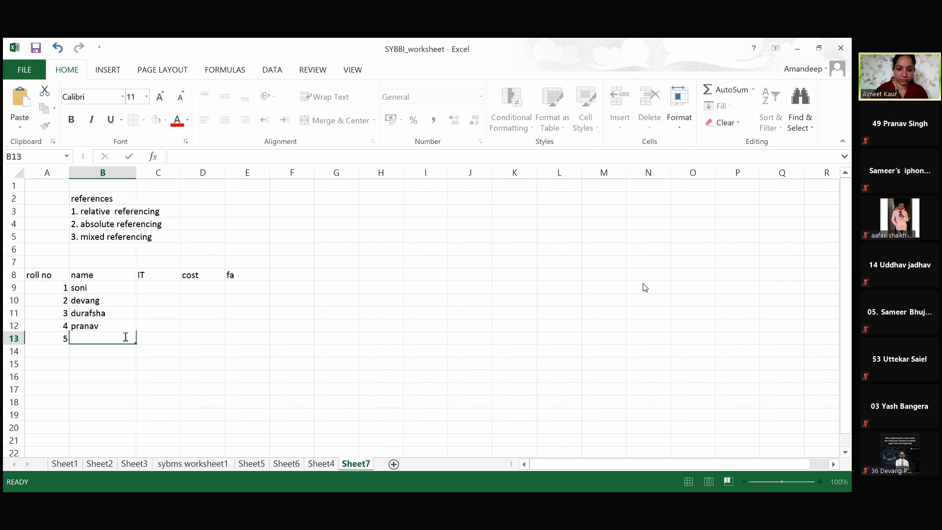
{"action": "type", "text": "kusha"}
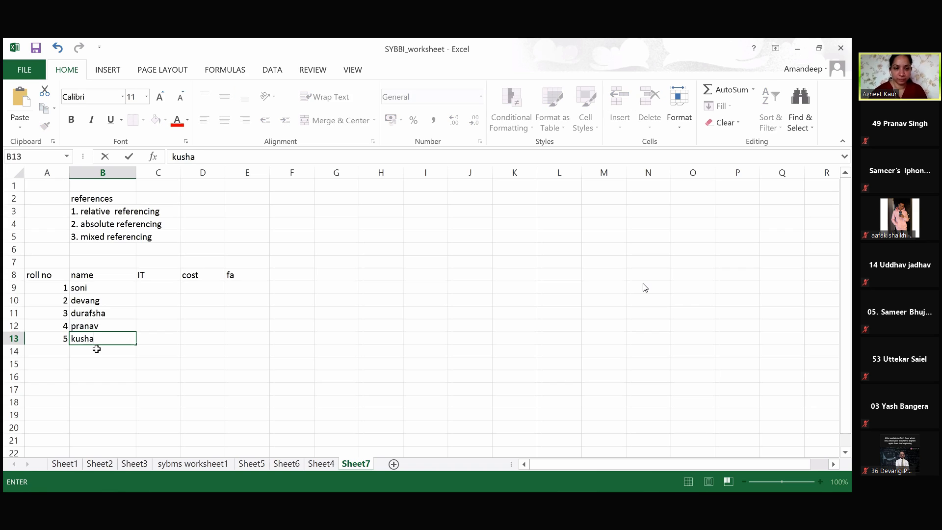
{"action": "type", "text": "l"}
{"action": "key", "text": "Return"}
{"action": "type", "text": "hers"}
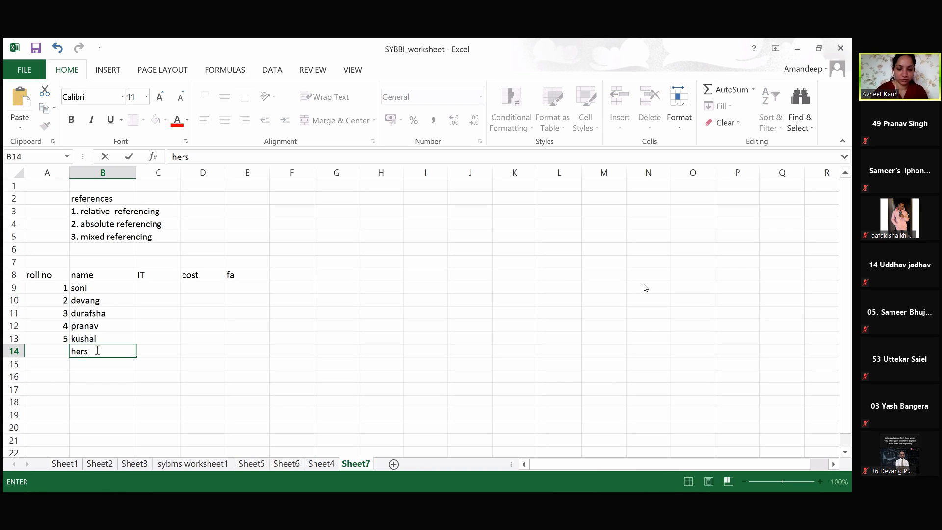
{"action": "type", "text": "hel"}
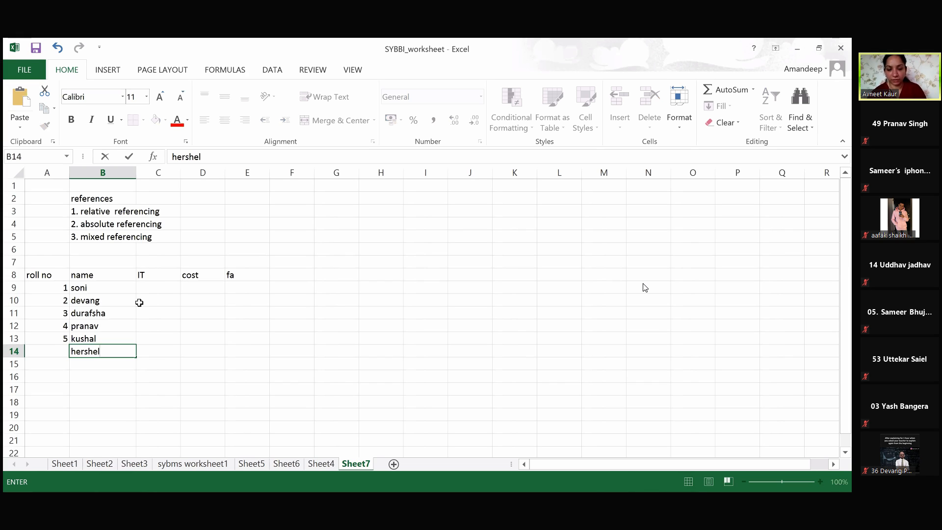
{"action": "key", "text": "Left"}
{"action": "type", "text": "6"}
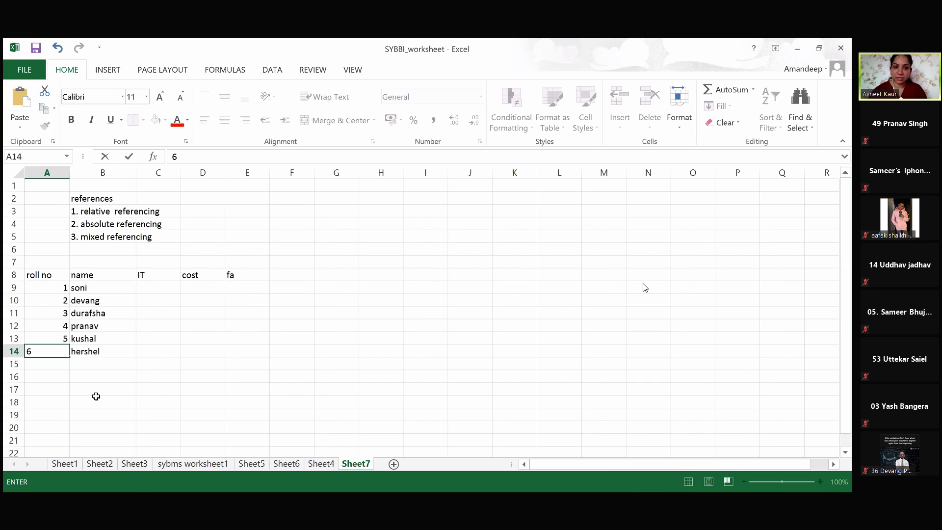
{"action": "key", "text": "Return"}
- Enter the IT marks 45, 56, 67, 56, 57 and 67 in cells C9 to C14
{"action": "left_click", "coordinate": [150, 287]}
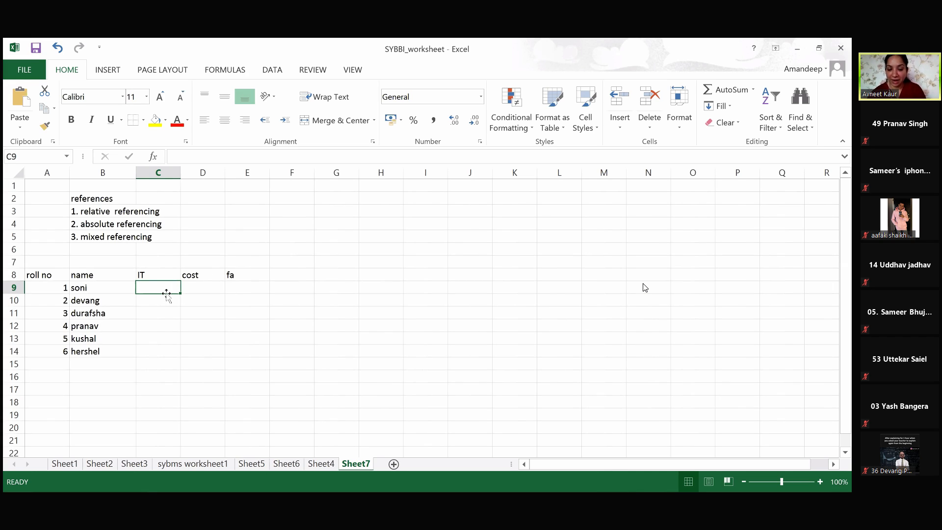
{"action": "type", "text": "45"}
{"action": "key", "text": "Return"}
{"action": "type", "text": "56"}
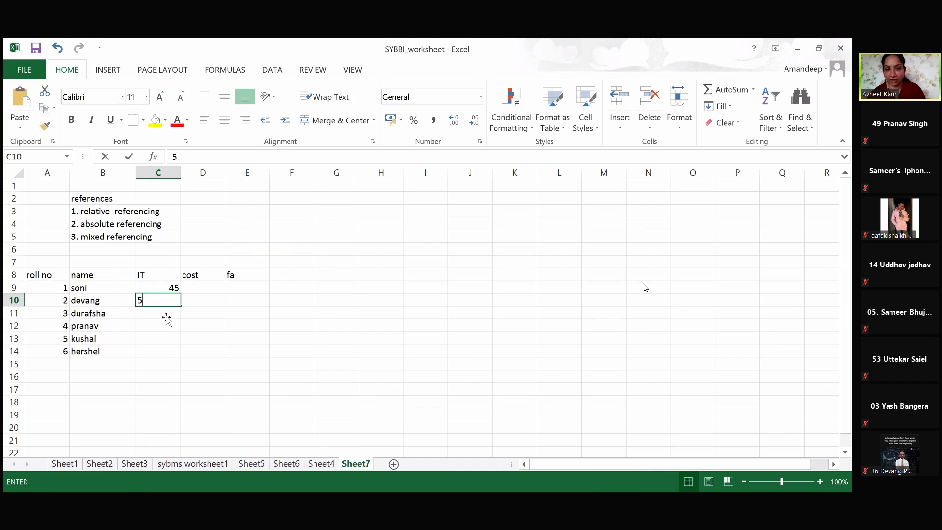
{"action": "key", "text": "Return"}
{"action": "type", "text": "67"}
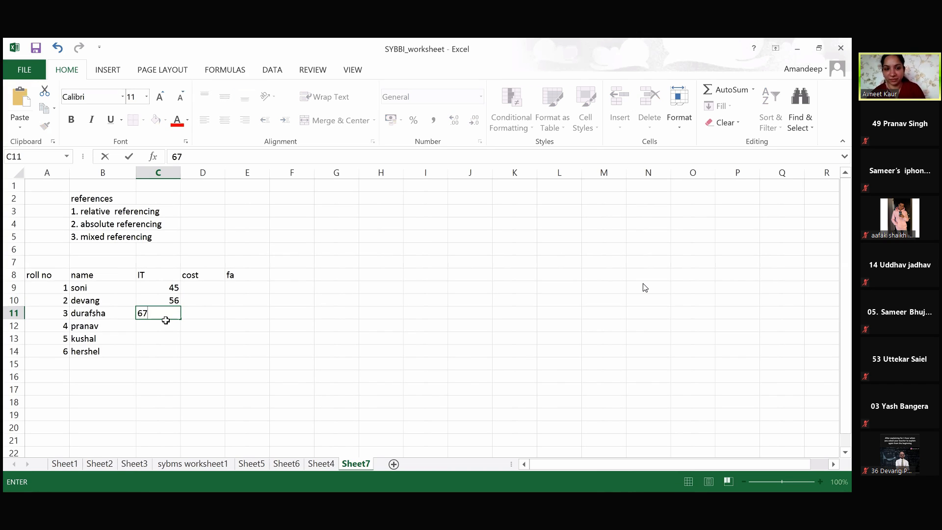
{"action": "key", "text": "Return"}
{"action": "type", "text": "56"}
{"action": "key", "text": "Return"}
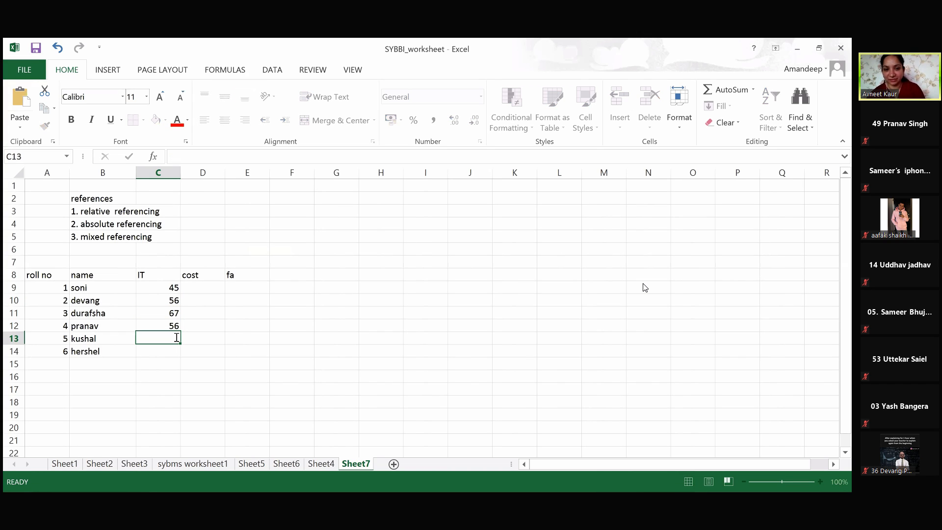
{"action": "type", "text": "57"}
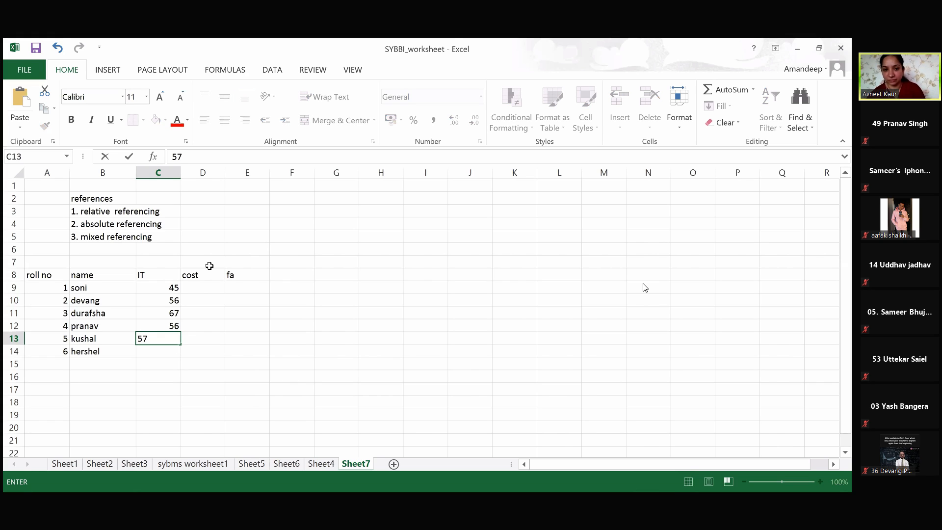
{"action": "key", "text": "Return"}
{"action": "type", "text": "67"}
- Enter the cost marks 45, 56, 78, 56, 34 and 89 in cells D9 to D14
{"action": "left_click", "coordinate": [204, 288]}
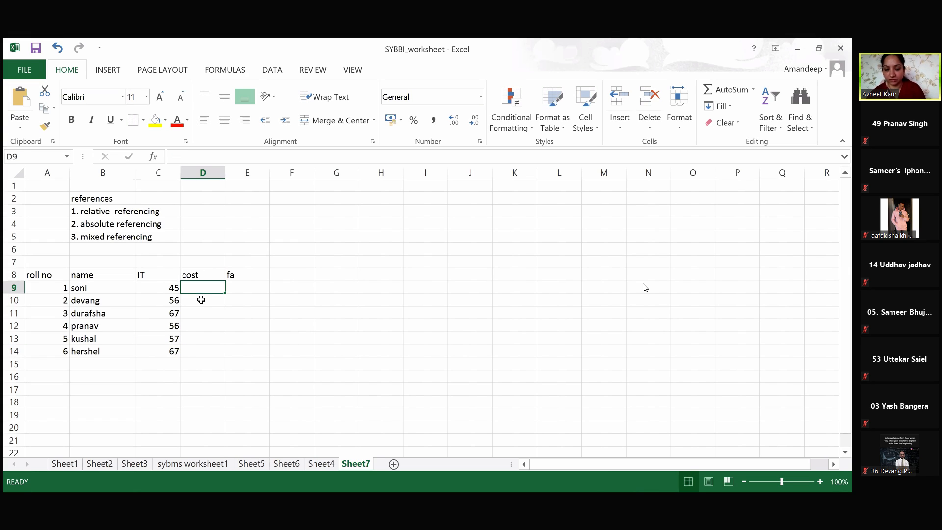
{"action": "type", "text": "45"}
{"action": "key", "text": "Return"}
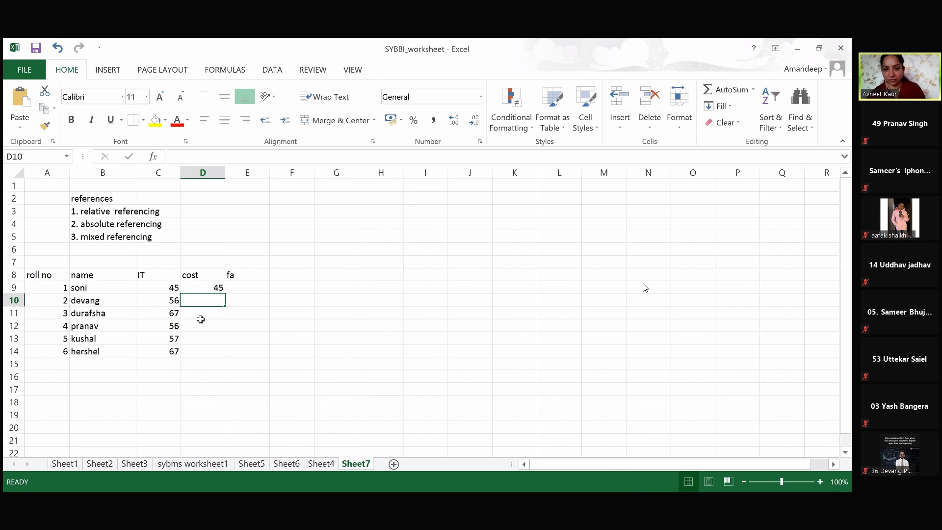
{"action": "type", "text": "56"}
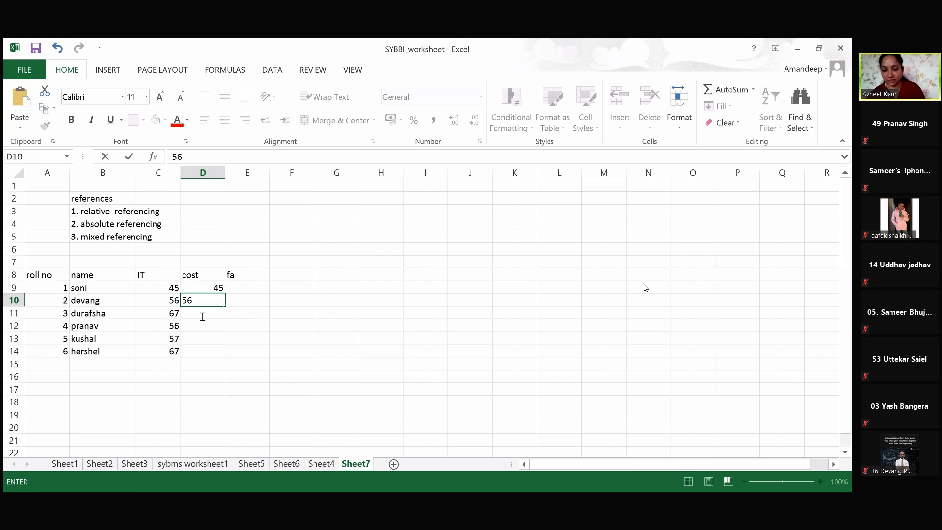
{"action": "key", "text": "Return"}
{"action": "type", "text": "78"}
{"action": "key", "text": "Return"}
{"action": "type", "text": "56"}
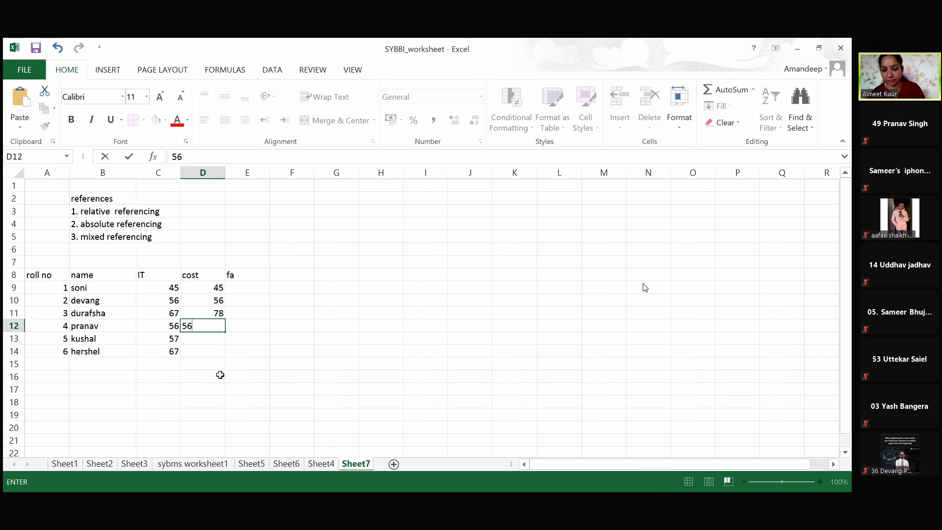
{"action": "key", "text": "Return"}
{"action": "type", "text": "34"}
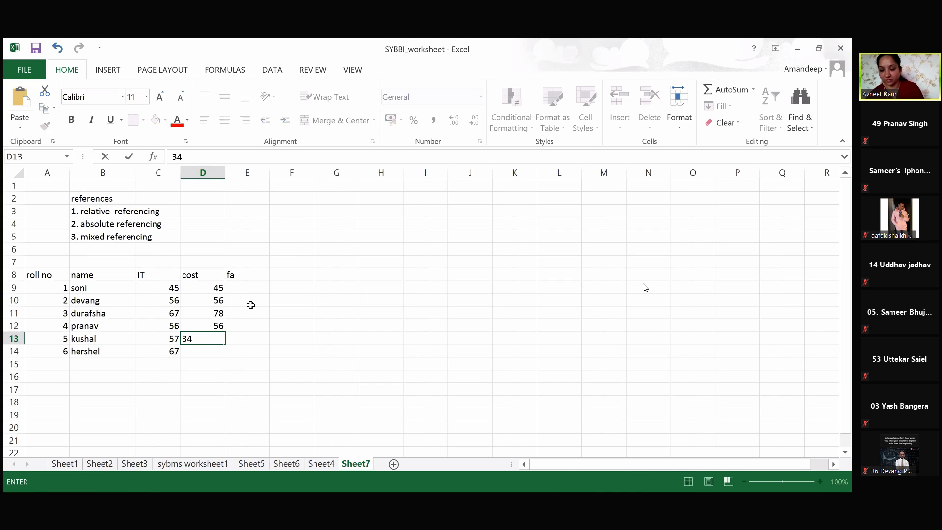
{"action": "key", "text": "Return"}
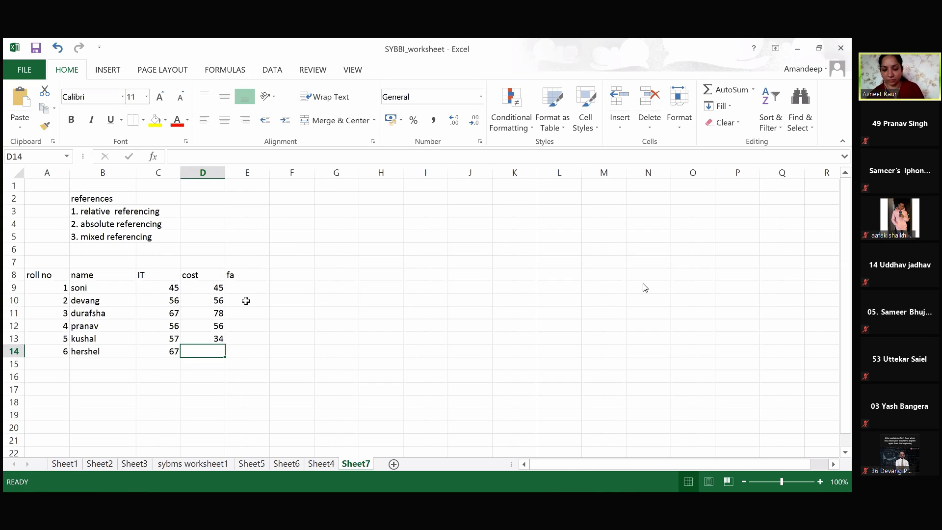
{"action": "type", "text": "89"}
- Enter the fa marks 56, 78, 89, 78, 89 and 78 in cells E9 to E14
{"action": "left_click", "coordinate": [248, 288]}
{"action": "type", "text": "5"}
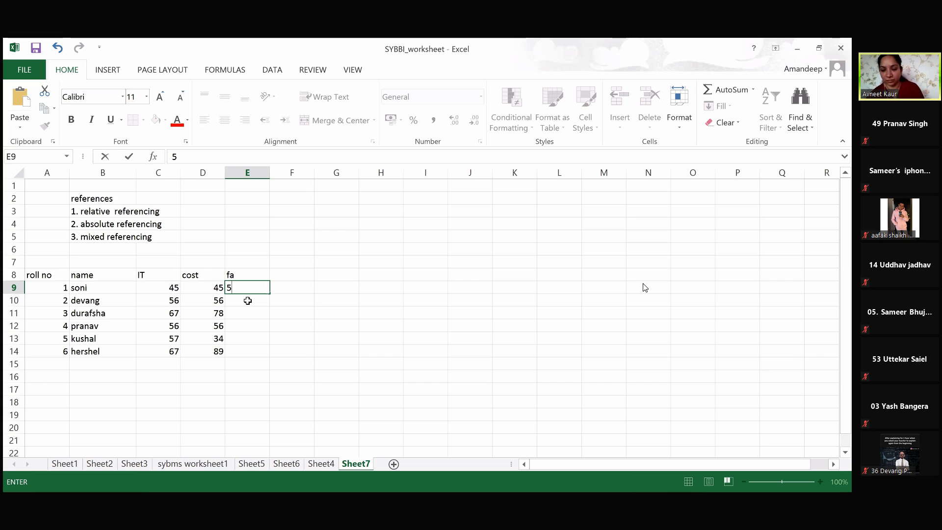
{"action": "type", "text": "6"}
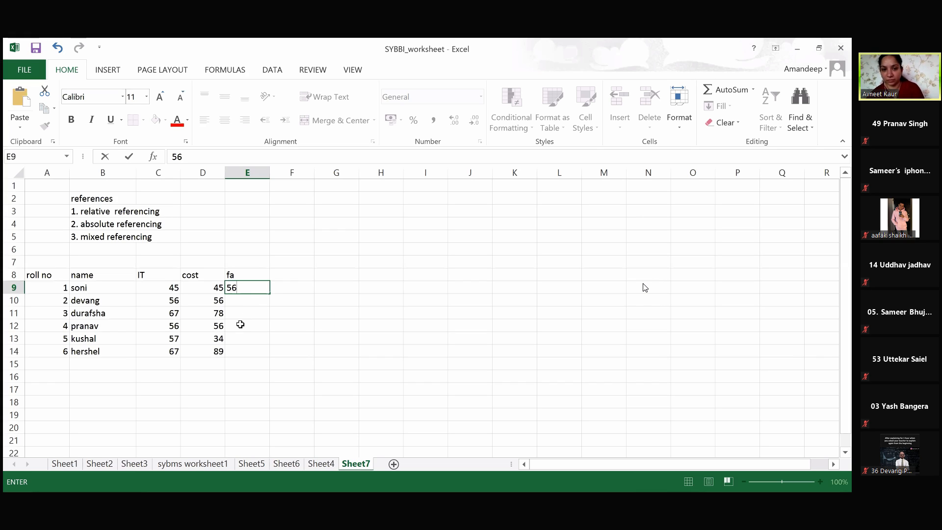
{"action": "key", "text": "Return"}
{"action": "type", "text": "78"}
{"action": "key", "text": "Return"}
{"action": "type", "text": "89"}
{"action": "key", "text": "Return"}
{"action": "type", "text": "78"}
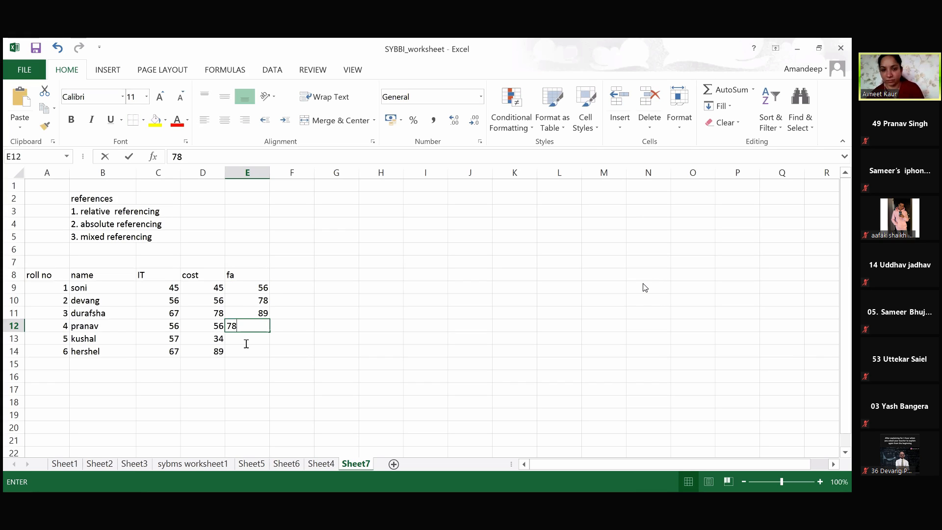
{"action": "key", "text": "Return"}
{"action": "type", "text": "89"}
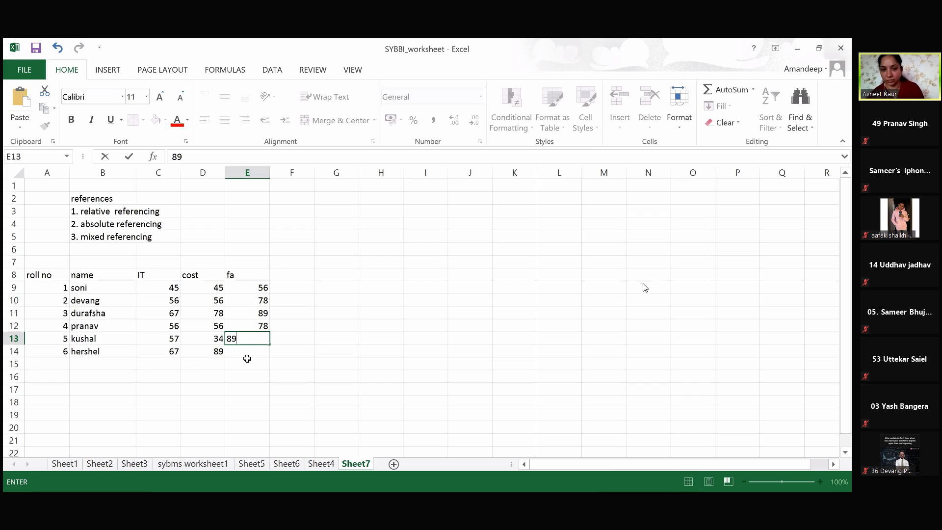
{"action": "key", "text": "Return"}
{"action": "type", "text": "78"}
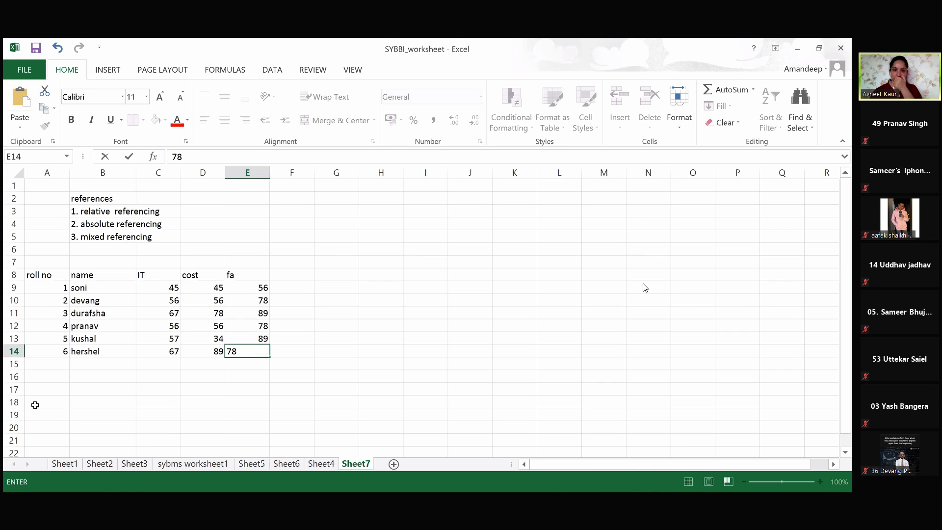
{"action": "key", "text": "Return"}
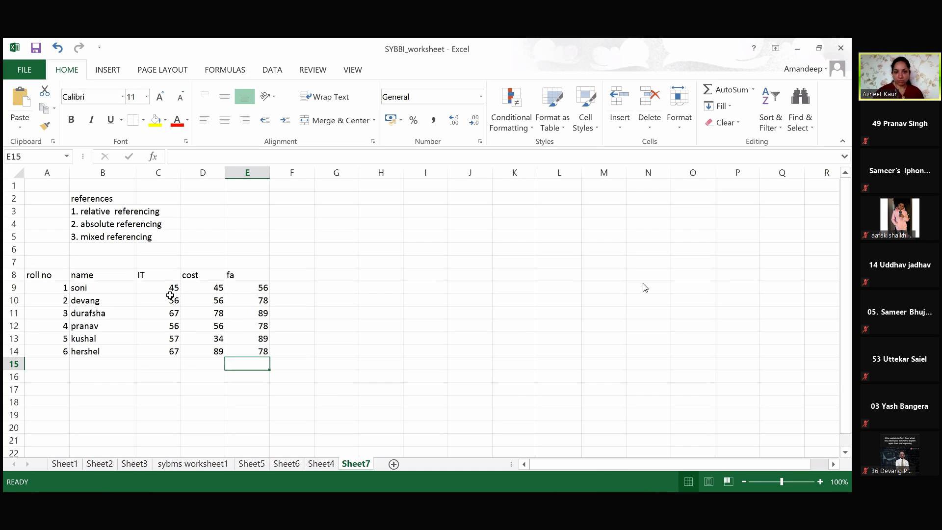
- Add the header "total" in cell F8, beside the fa header
{"action": "left_click", "coordinate": [299, 284]}
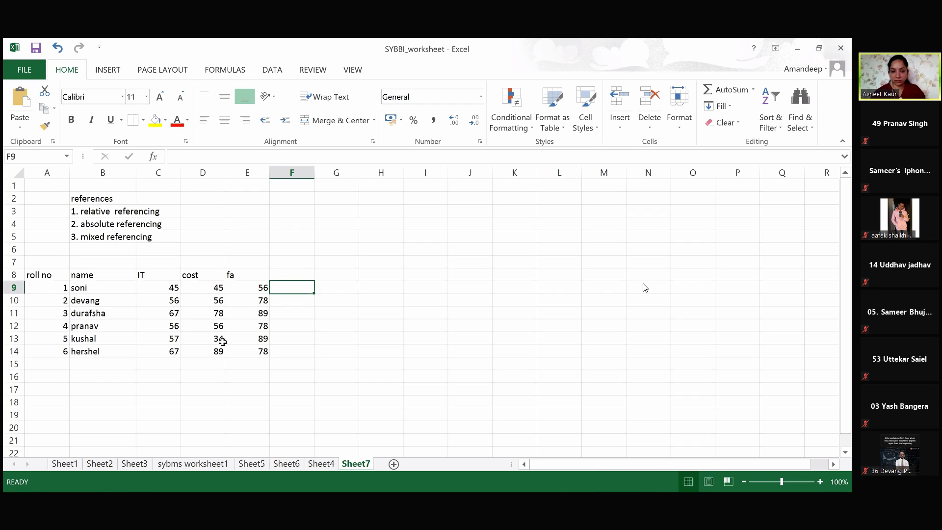
{"action": "key", "text": "Up"}
{"action": "type", "text": "total"}
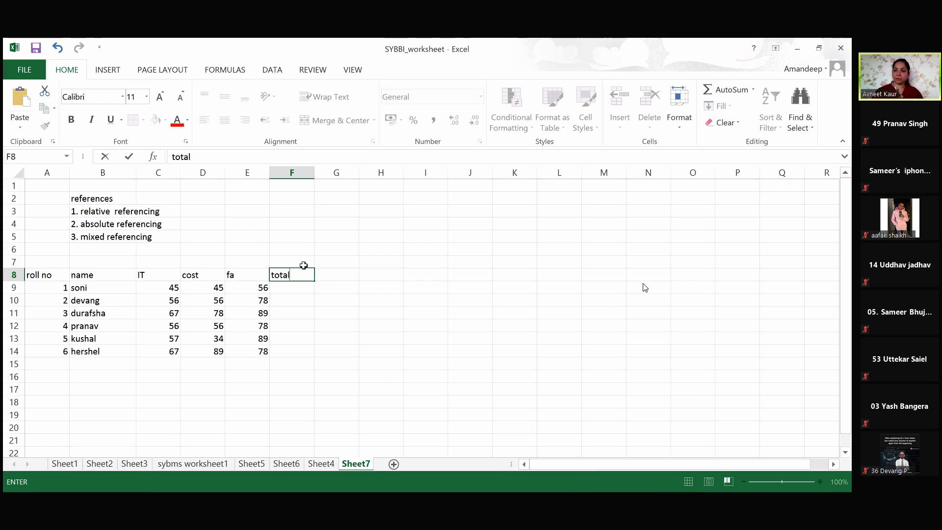
{"action": "key", "text": "Return"}
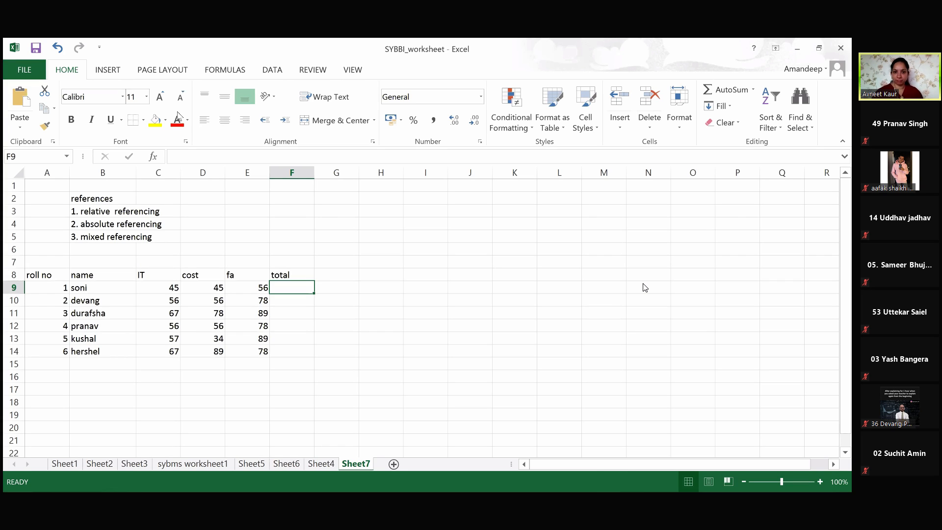
{"action": "left_click", "coordinate": [645, 288]}
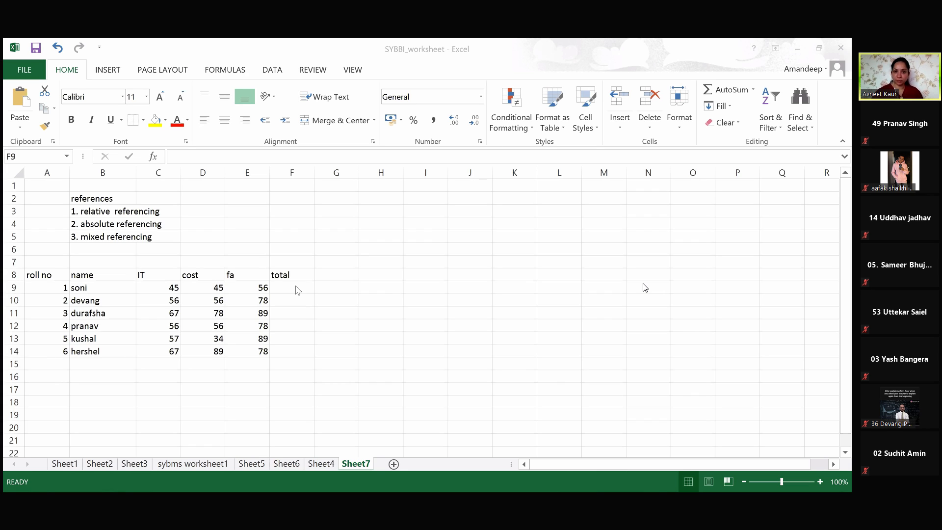
{"action": "left_click", "coordinate": [242, 290]}
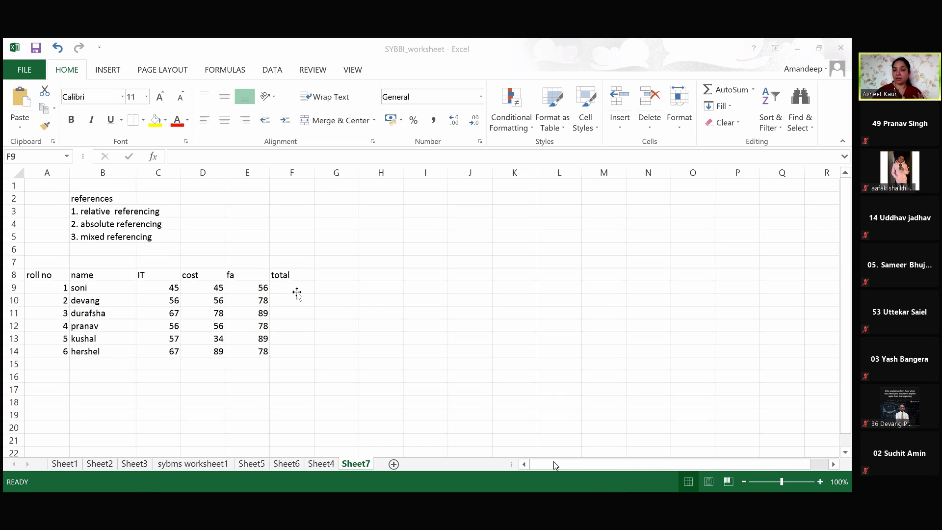
{"action": "left_click", "coordinate": [298, 293]}
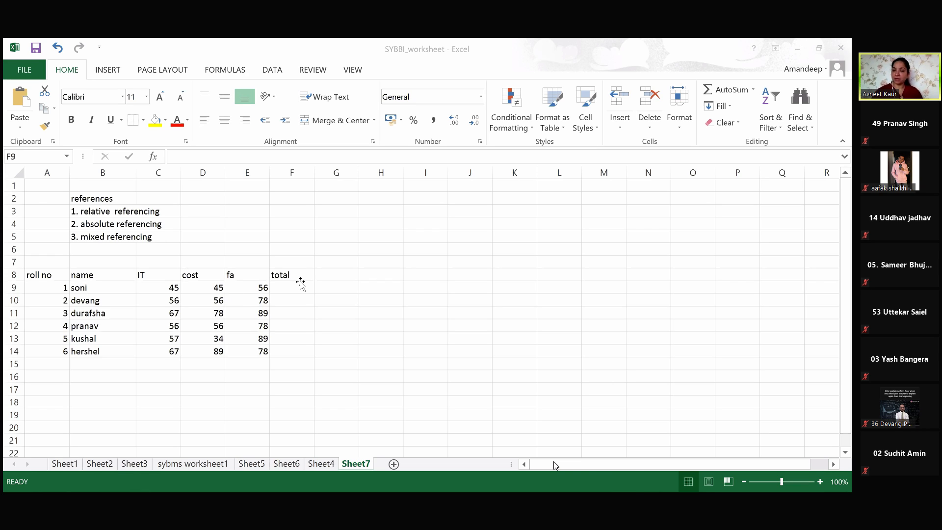
{"action": "left_click", "coordinate": [301, 283]}
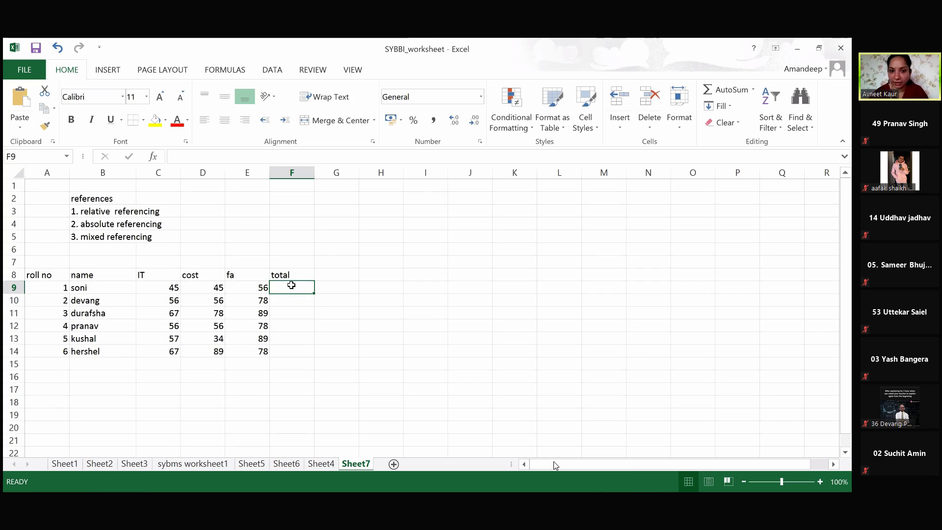
- Total the first student's three subject marks in F9 with the formula =C9+D9+E9, using relative references
{"action": "left_click", "coordinate": [291, 286]}
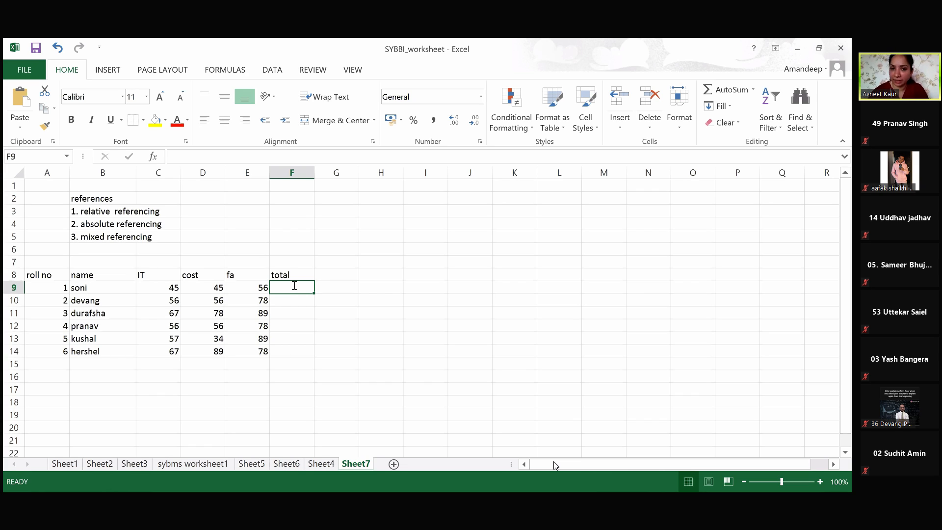
{"action": "type", "text": "="}
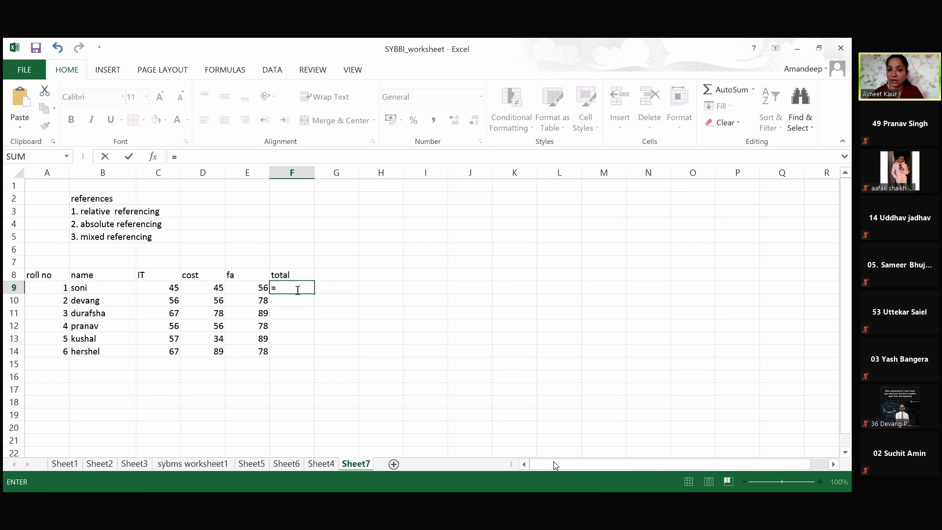
{"action": "left_click", "coordinate": [377, 210]}
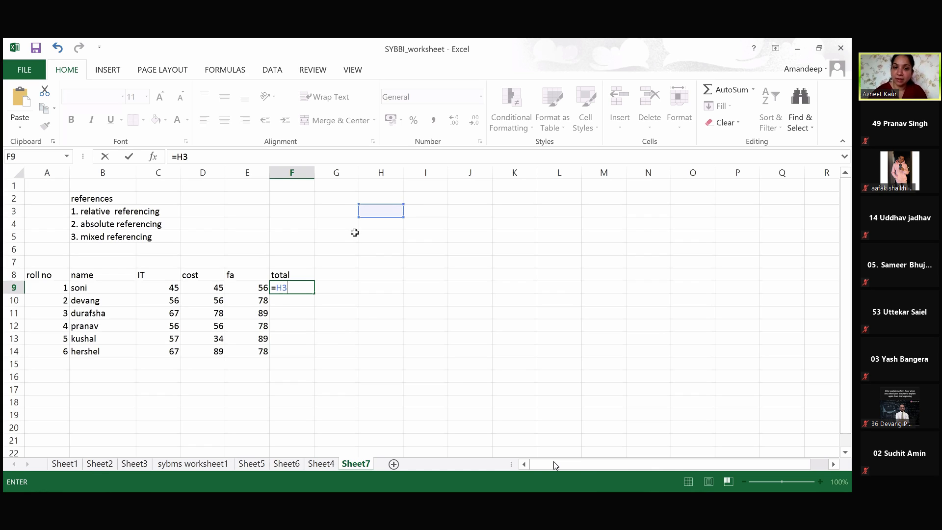
{"action": "key", "text": "BackSpace"}
{"action": "key", "text": "BackSpace"}
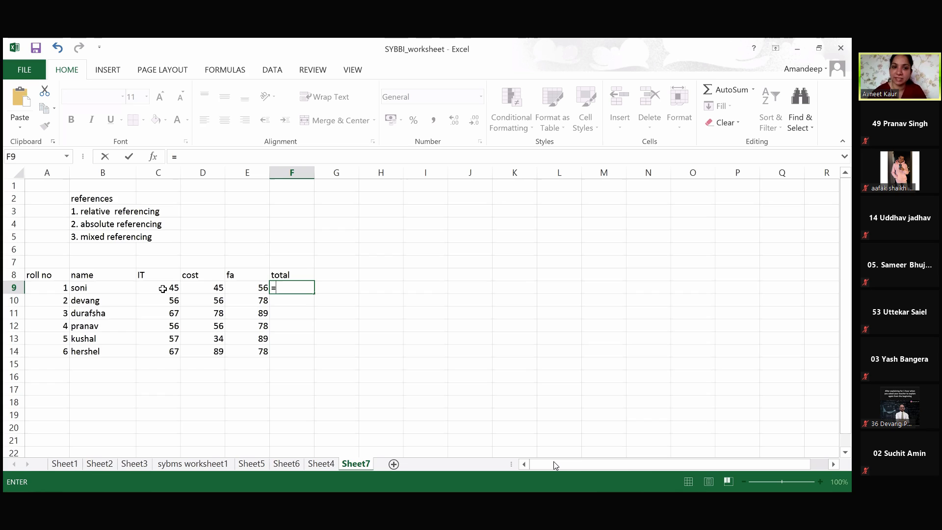
{"action": "left_click", "coordinate": [162, 289]}
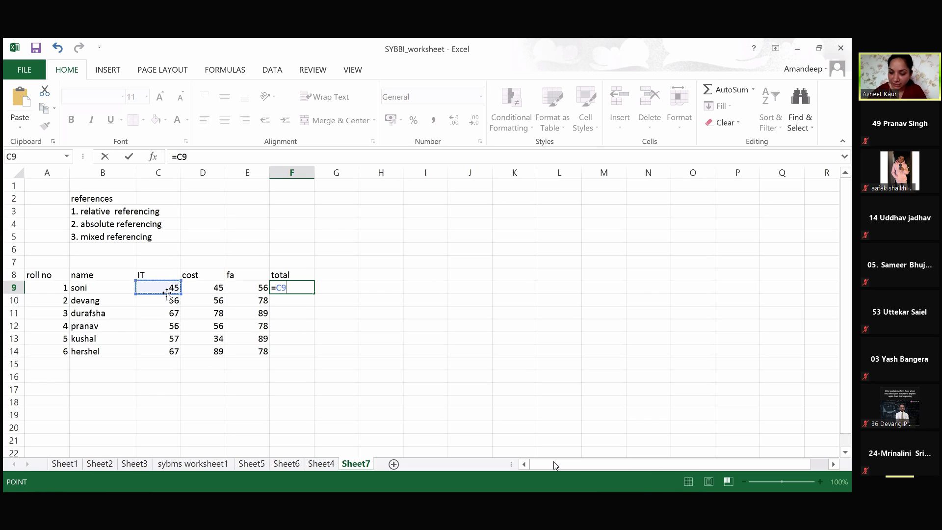
{"action": "type", "text": "+"}
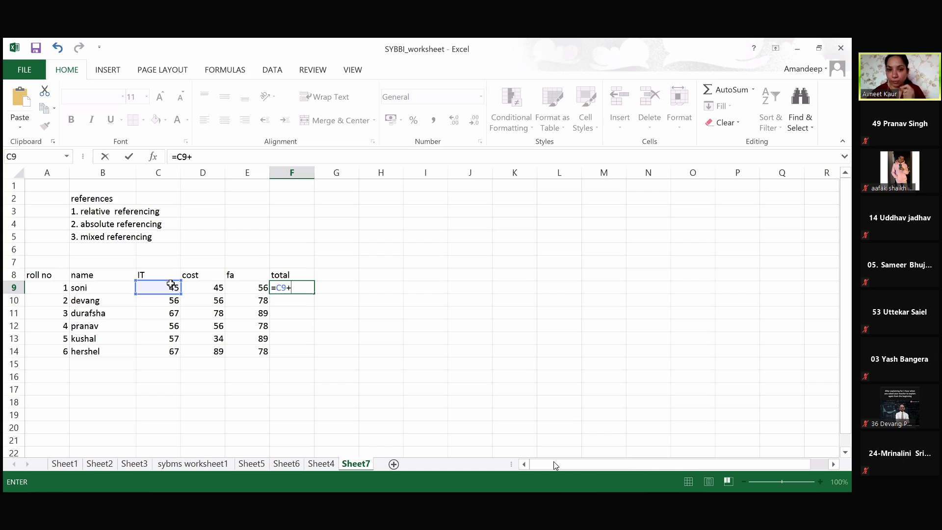
{"action": "left_click", "coordinate": [198, 290]}
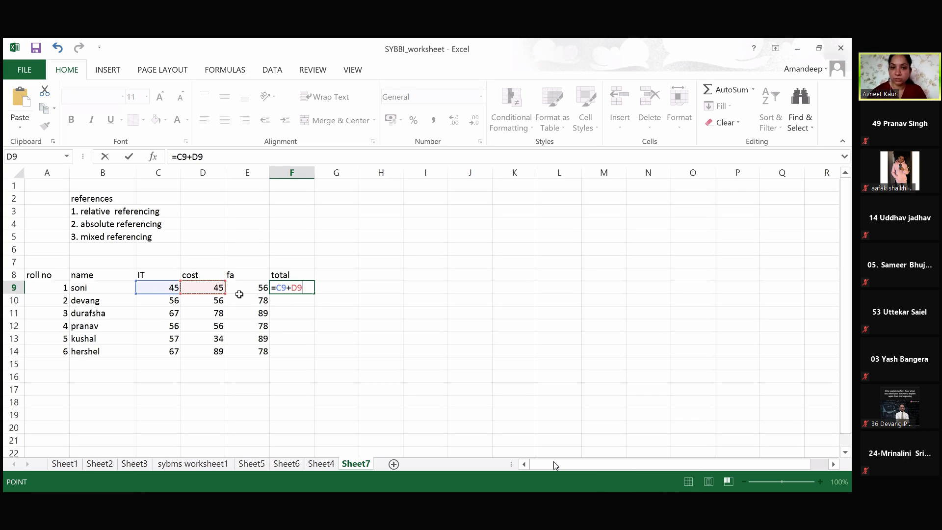
{"action": "type", "text": "+"}
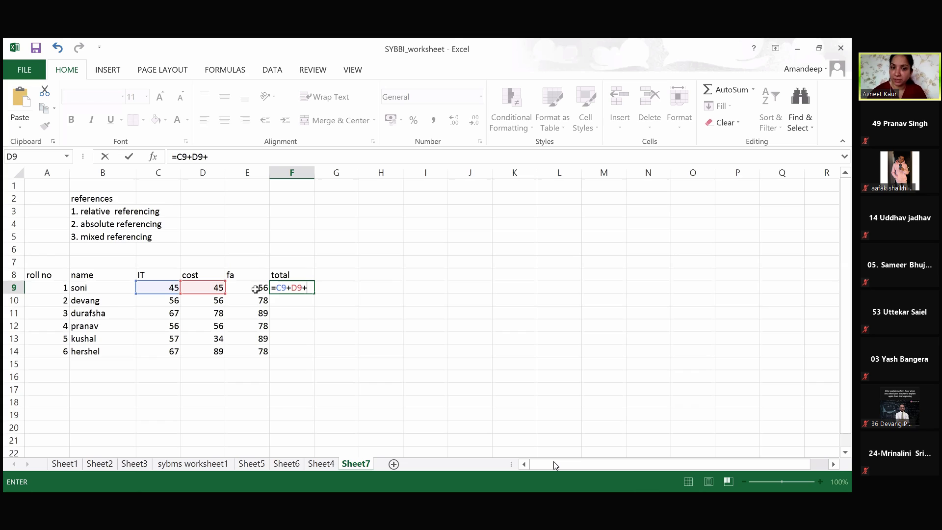
{"action": "left_click", "coordinate": [255, 289]}
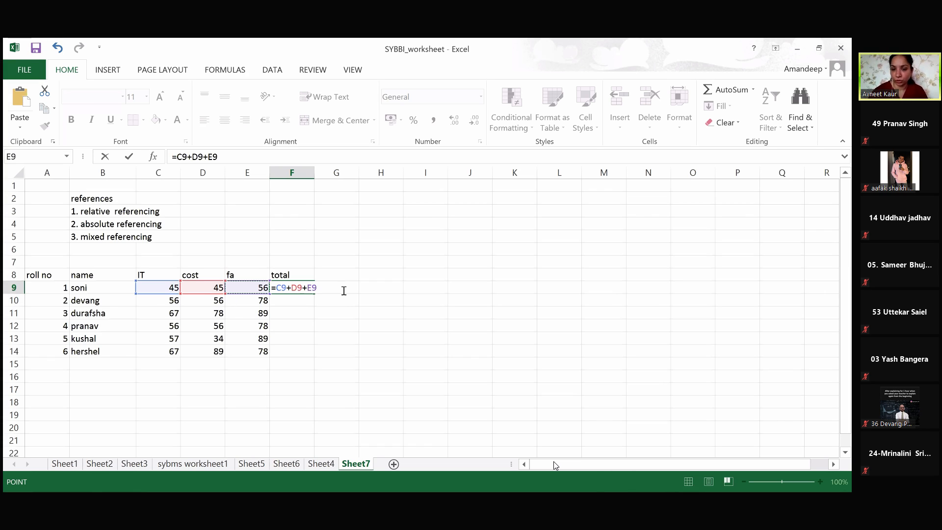
{"action": "key", "text": "Return"}
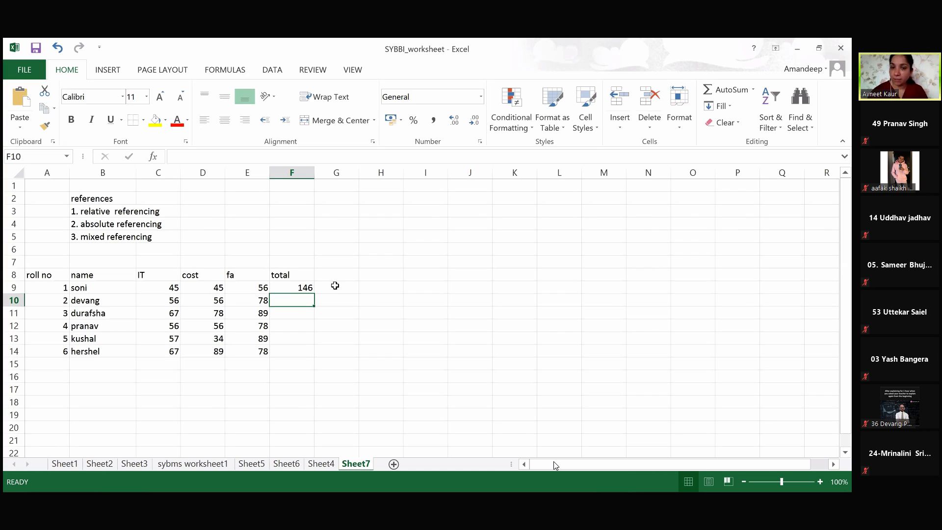
- Total the first student's marks in G9 with typed numbers instead of cell references, using =45+45+56
{"action": "double_click", "coordinate": [351, 292]}
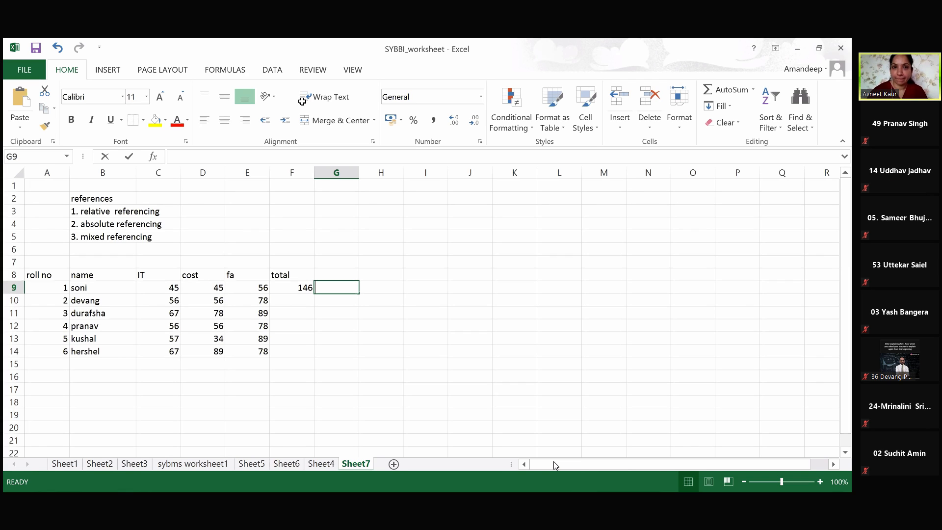
{"action": "type", "text": "="}
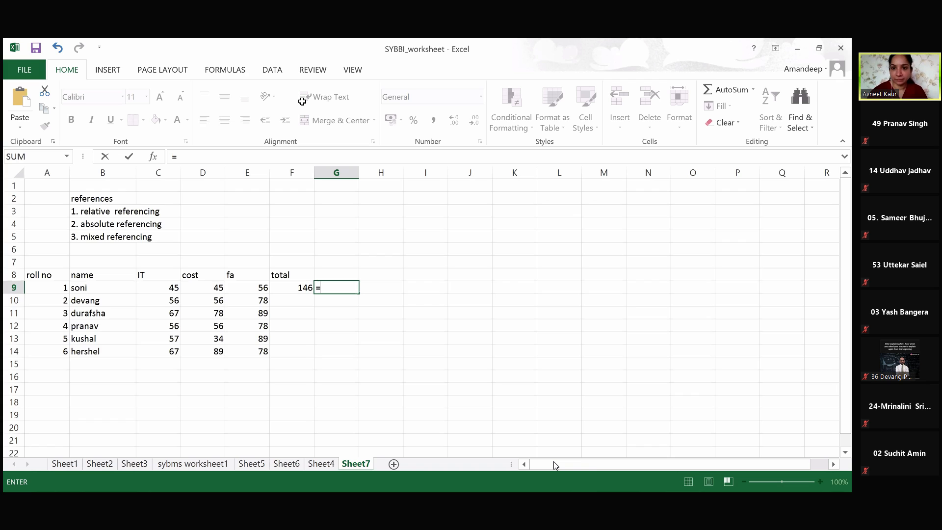
- Switch to the Zoom client by searching Windows for "zoo", and sign in with Google
{"action": "double_click", "coordinate": [453, 335]}
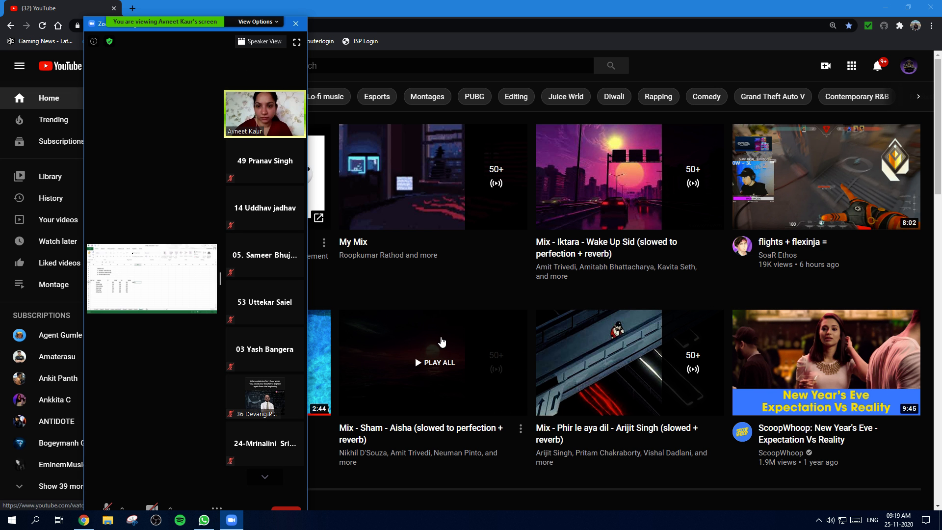
{"action": "left_click", "coordinate": [273, 24]}
{"action": "left_click", "coordinate": [36, 520]}
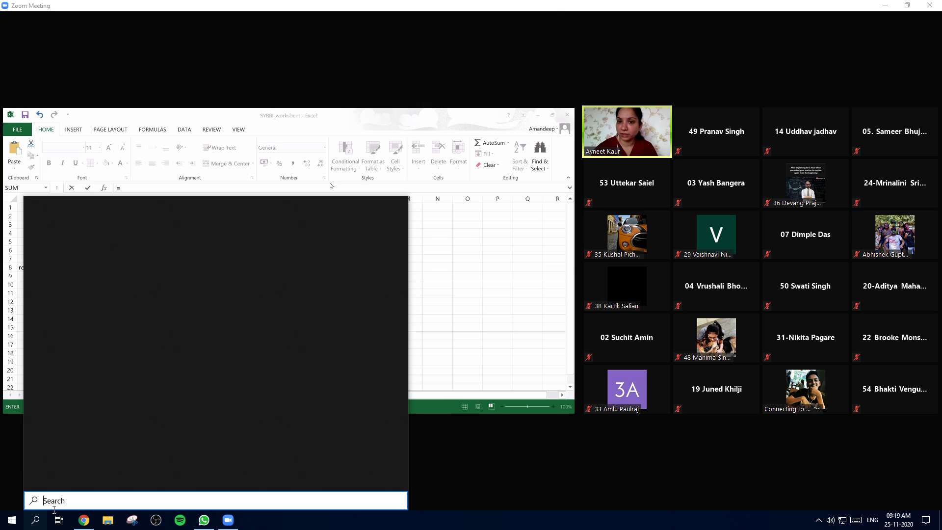
{"action": "type", "text": "zoo"}
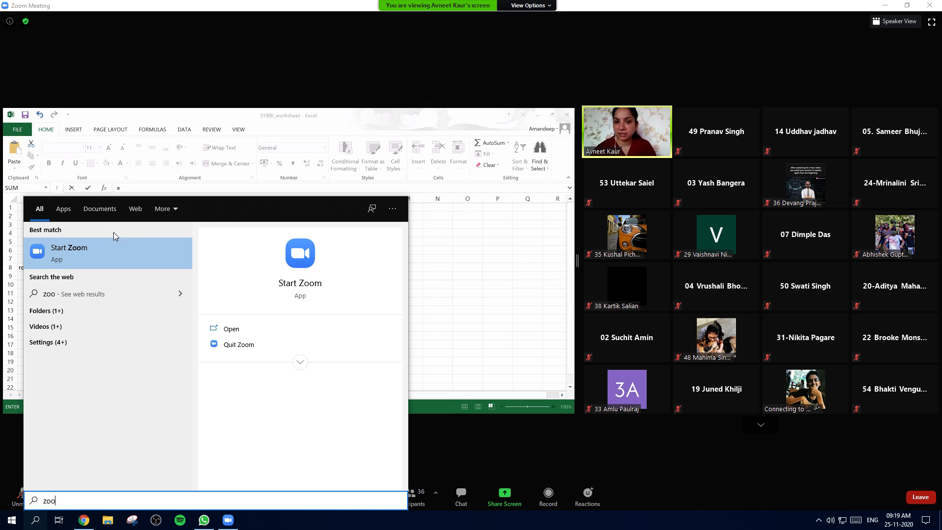
{"action": "left_click", "coordinate": [79, 260]}
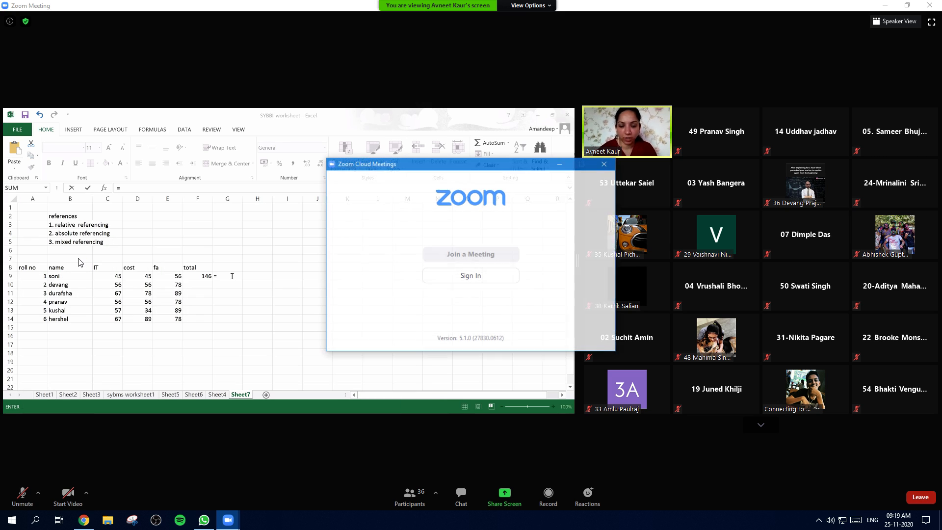
{"action": "left_click", "coordinate": [456, 275]}
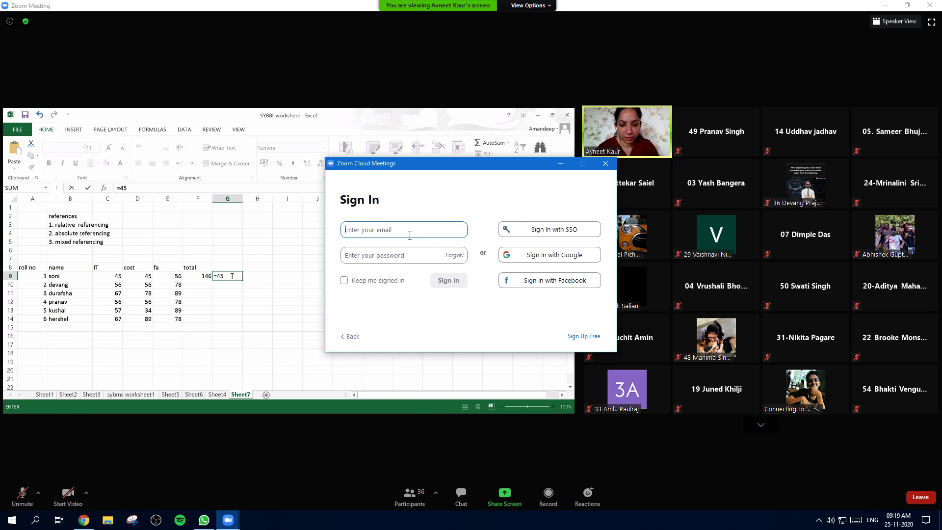
{"action": "left_click", "coordinate": [539, 263]}
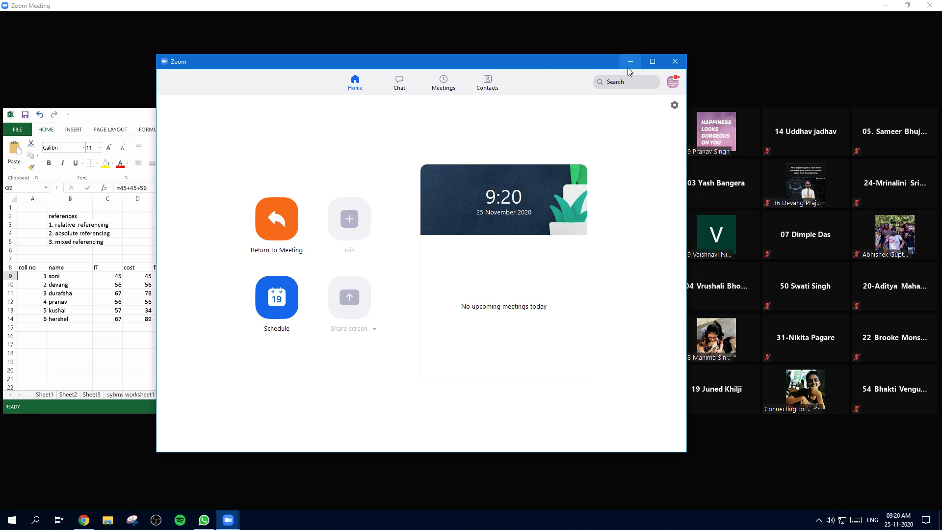
- Minimize the Zoom home window, widen the shared-screen area beside the participant gallery, and return the meeting to full screen
{"action": "left_click", "coordinate": [629, 67]}
{"action": "left_click_drag", "start_coordinate": [579, 256], "coordinate": [920, 256]}
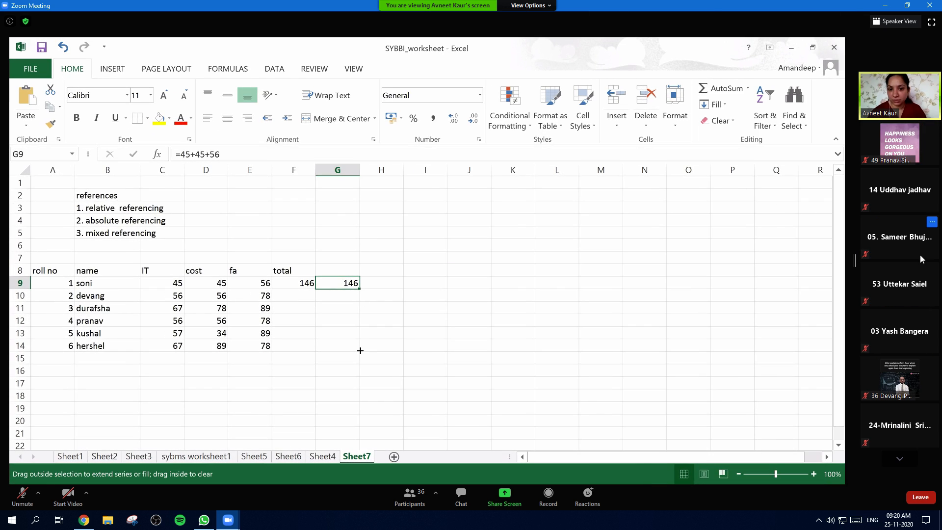
{"action": "double_click", "coordinate": [583, 322]}
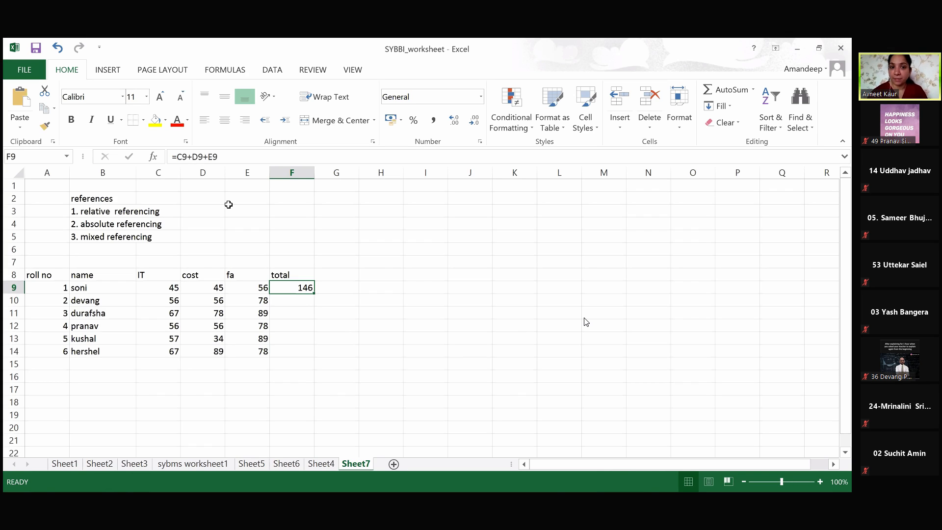
- Send the second student's total formula, =C10+D10+E10, to the presenter as a private message in the meeting chat
{"action": "left_click", "coordinate": [302, 304]}
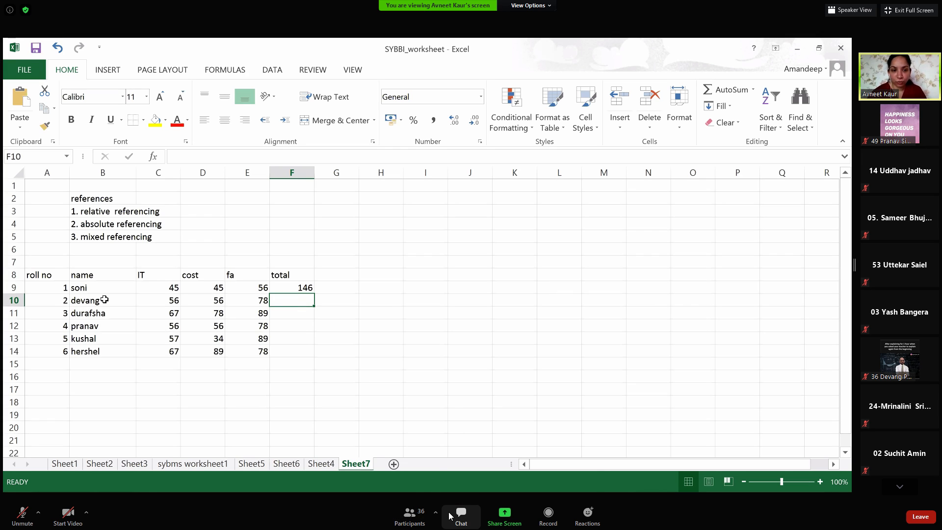
{"action": "left_click", "coordinate": [461, 516]}
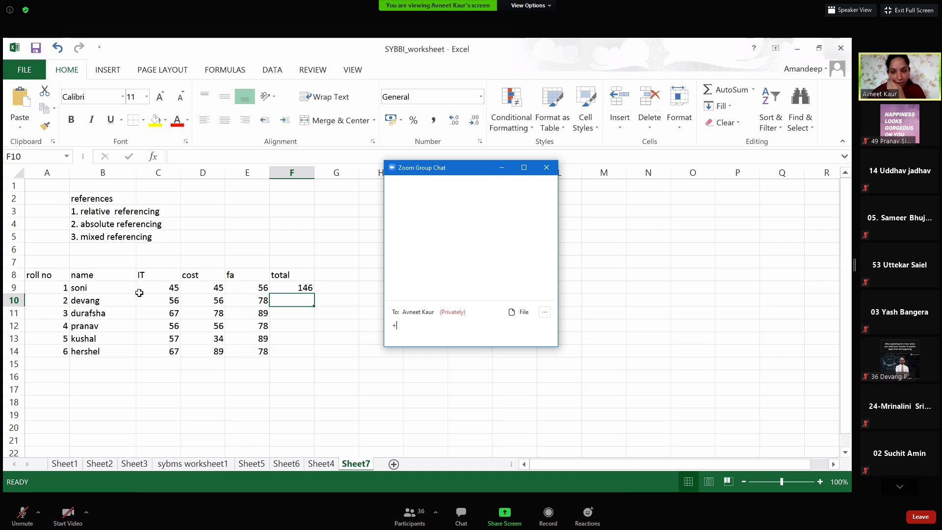
{"action": "type", "text": "="}
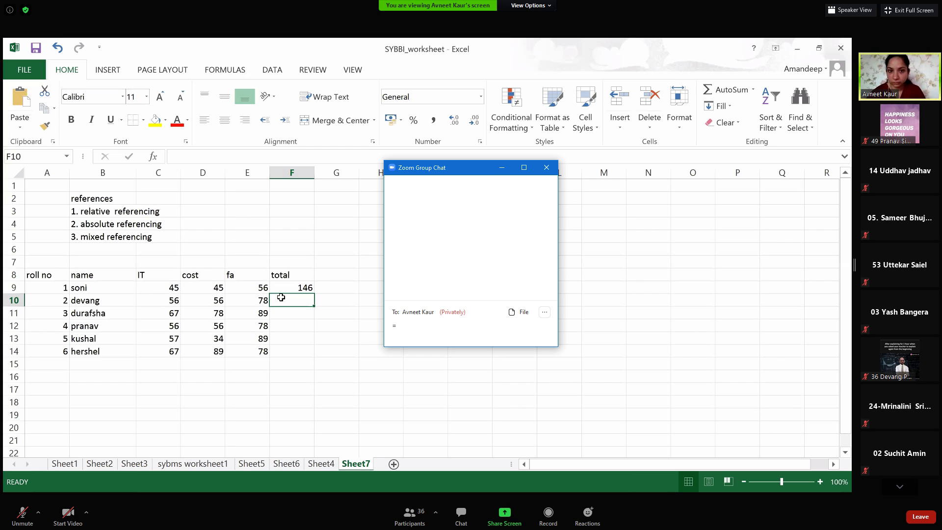
{"action": "type", "text": "C10="}
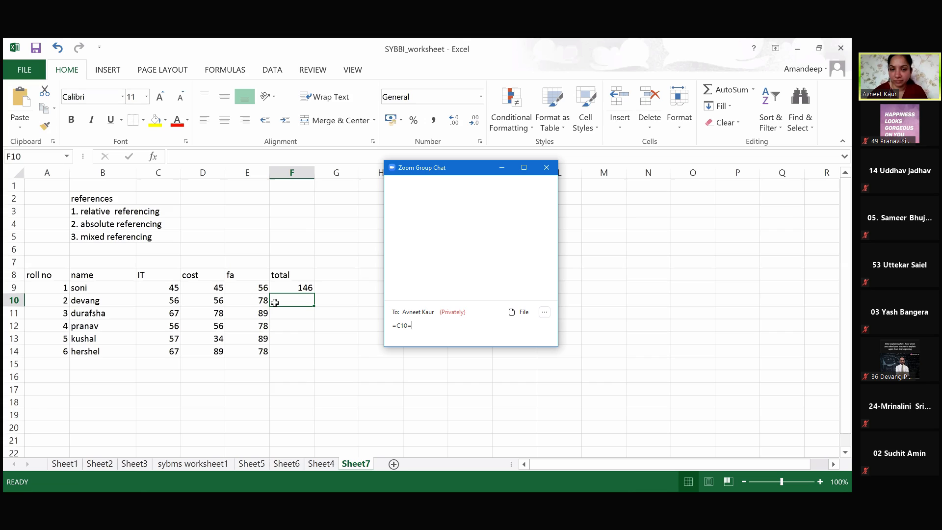
{"action": "key", "text": "BackSpace"}
{"action": "type", "text": "+"}
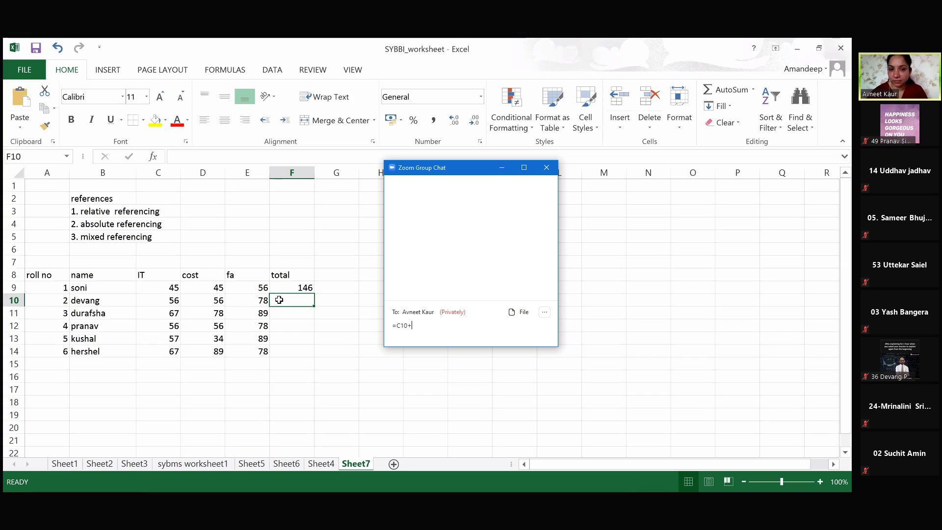
{"action": "type", "text": "d"}
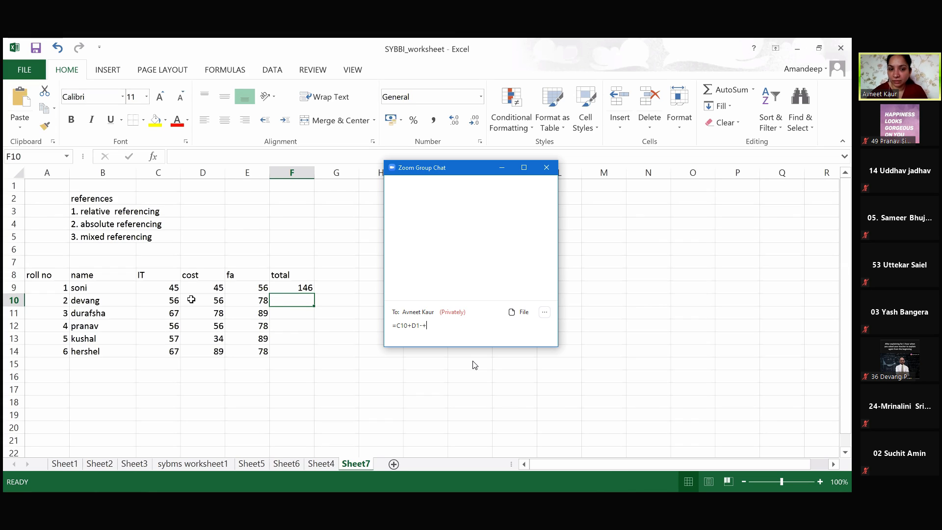
{"action": "key", "text": "BackSpace"}
{"action": "key", "text": "BackSpace"}
{"action": "type", "text": "0+"}
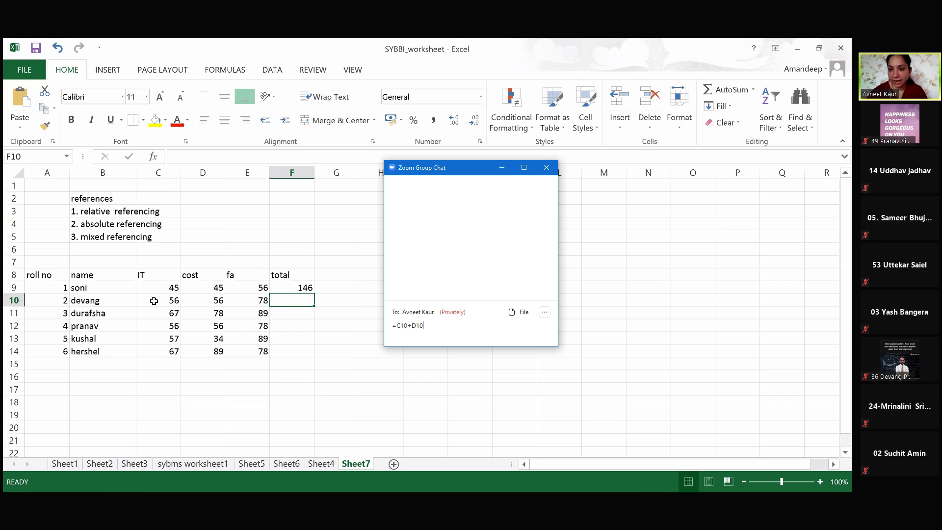
{"action": "type", "text": "e"}
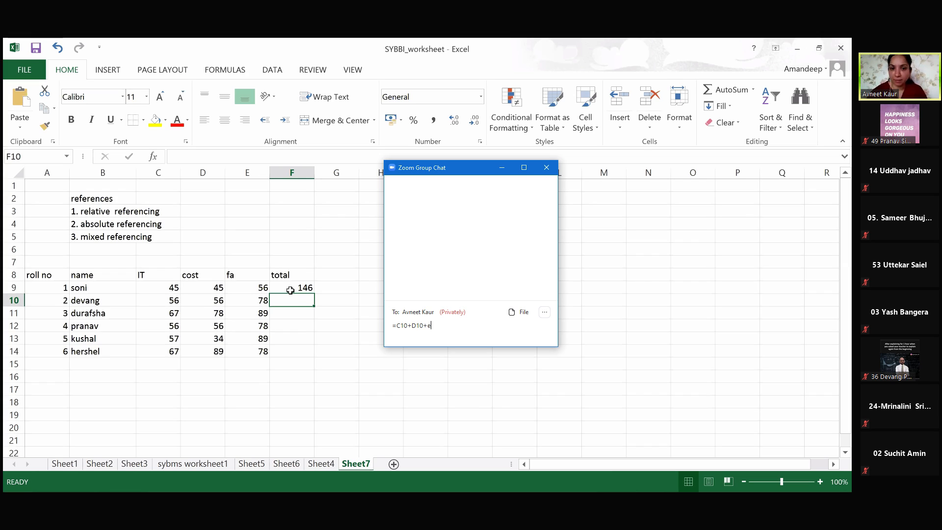
{"action": "key", "text": "BackSpace"}
{"action": "type", "text": "E10"}
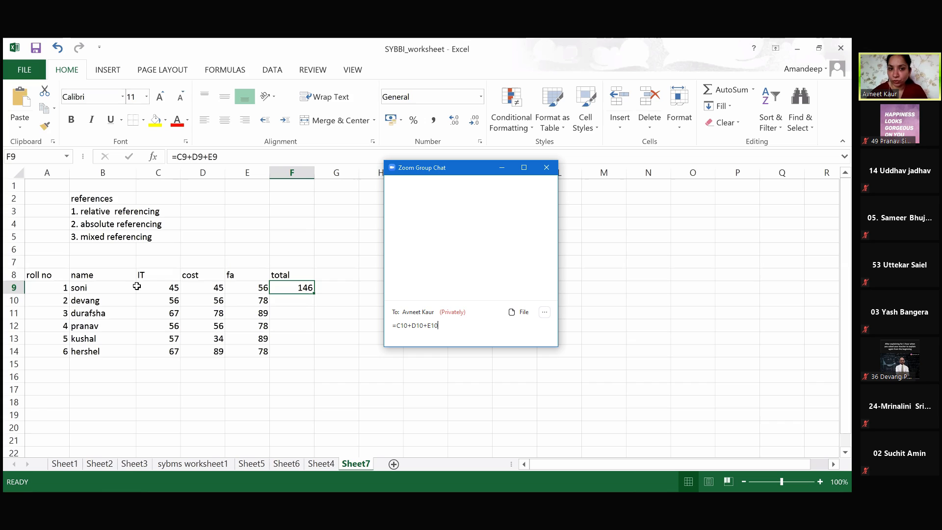
{"action": "key", "text": "Return"}
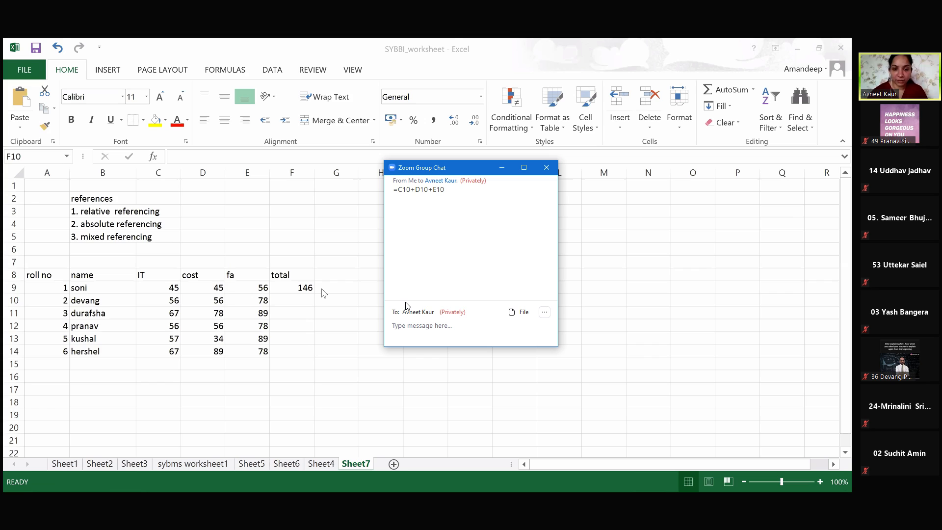
- Step through the second student's marks from C10 to E10 and go back to the total cell F10
{"action": "left_click", "coordinate": [298, 300]}
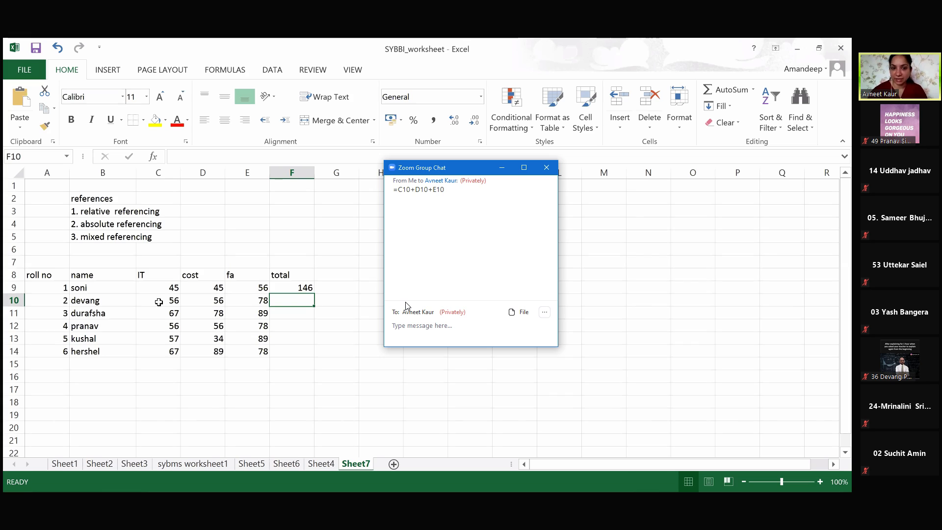
{"action": "key", "text": "Left"}
{"action": "key", "text": "Left"}
{"action": "key", "text": "Left"}
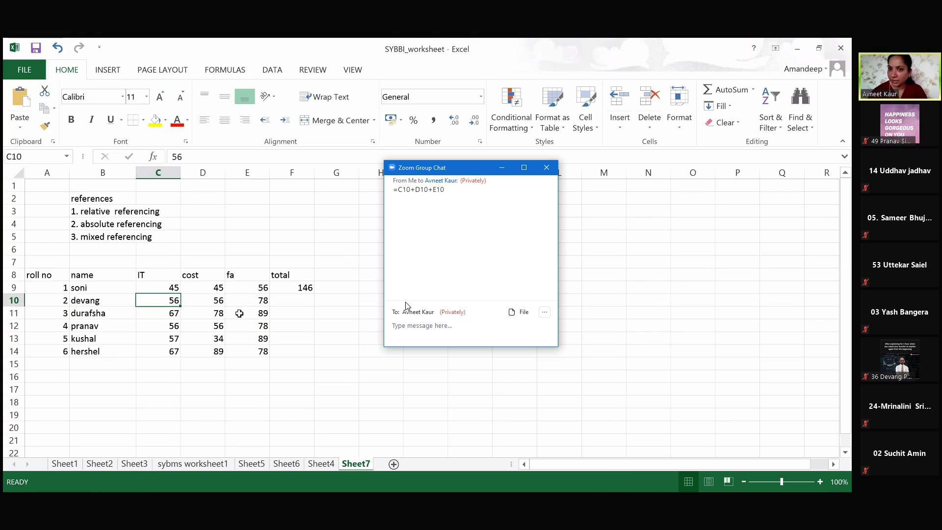
{"action": "key", "text": "Right"}
{"action": "key", "text": "Right"}
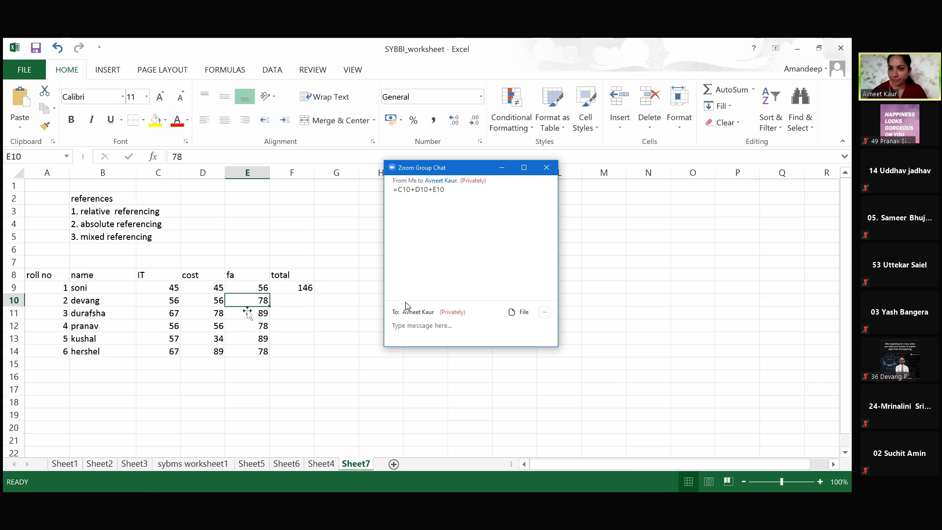
{"action": "left_click", "coordinate": [289, 303]}
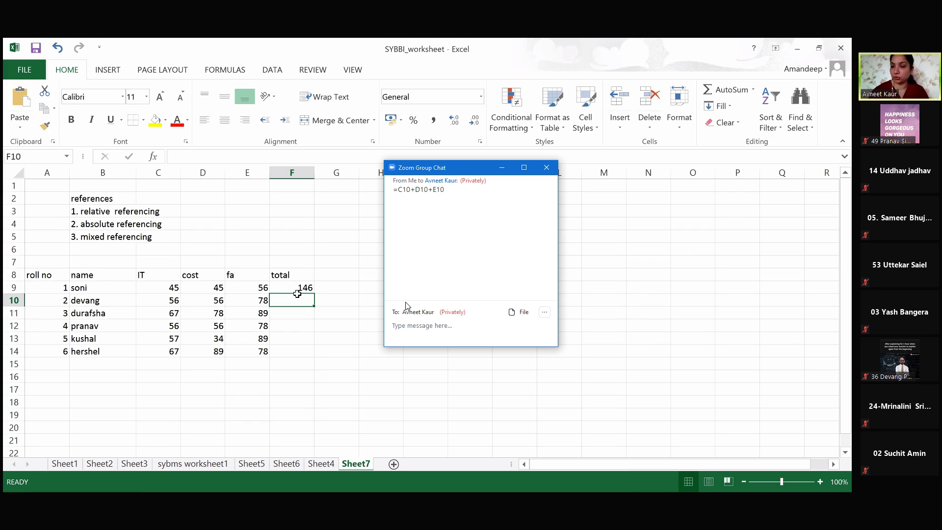
- Copy the relative total formula from F9 down through F14 with the fill handle
{"action": "left_click", "coordinate": [312, 292]}
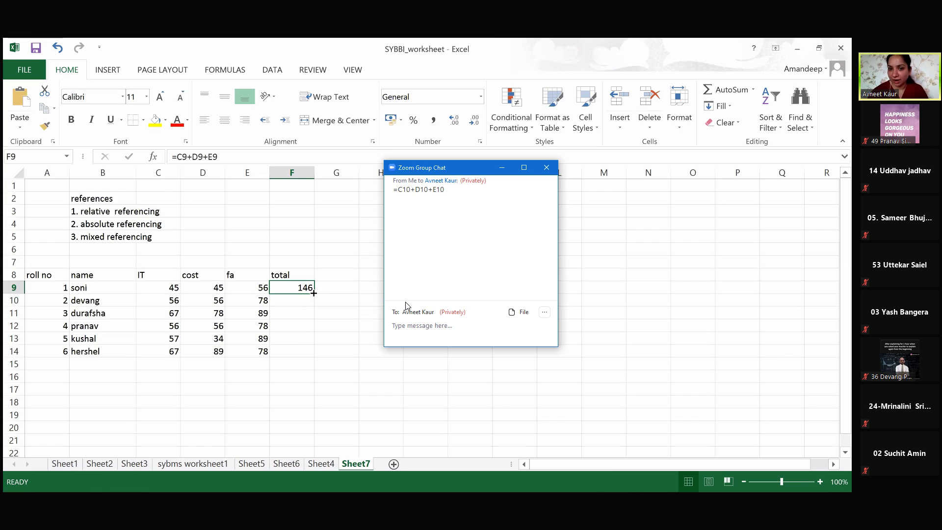
{"action": "left_click_drag", "start_coordinate": [314, 293], "coordinate": [313, 293]}
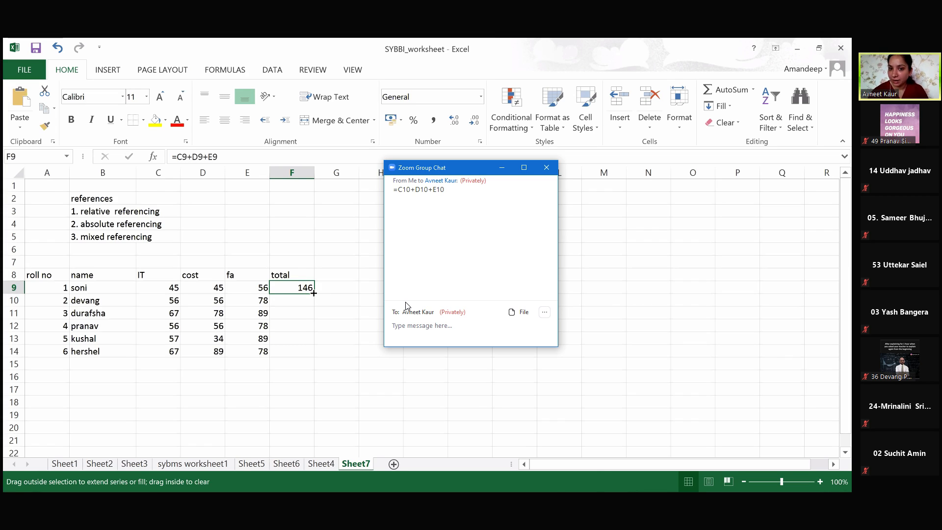
{"action": "left_click_drag", "start_coordinate": [321, 327], "coordinate": [391, 389]}
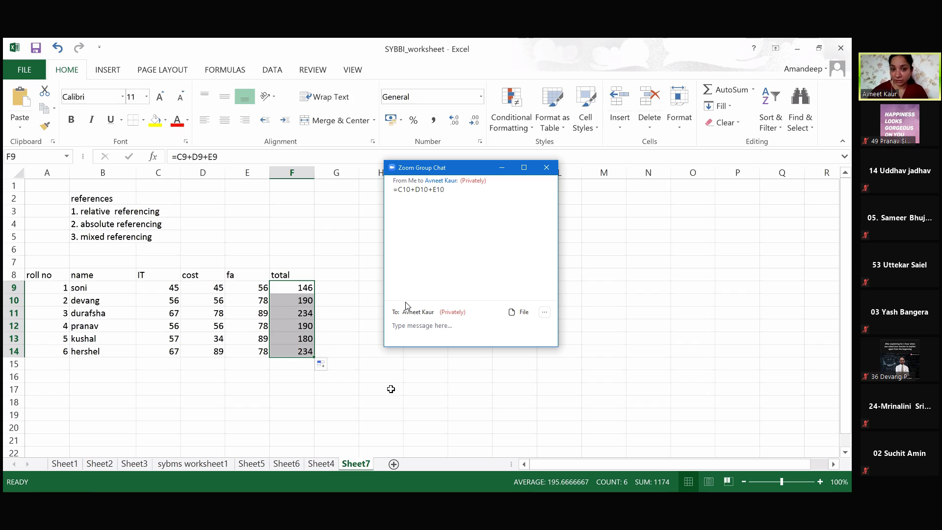
- Examine the filled formulas in F10 to F14 and compare their row references with the original formula in F9
{"action": "left_click", "coordinate": [292, 302]}
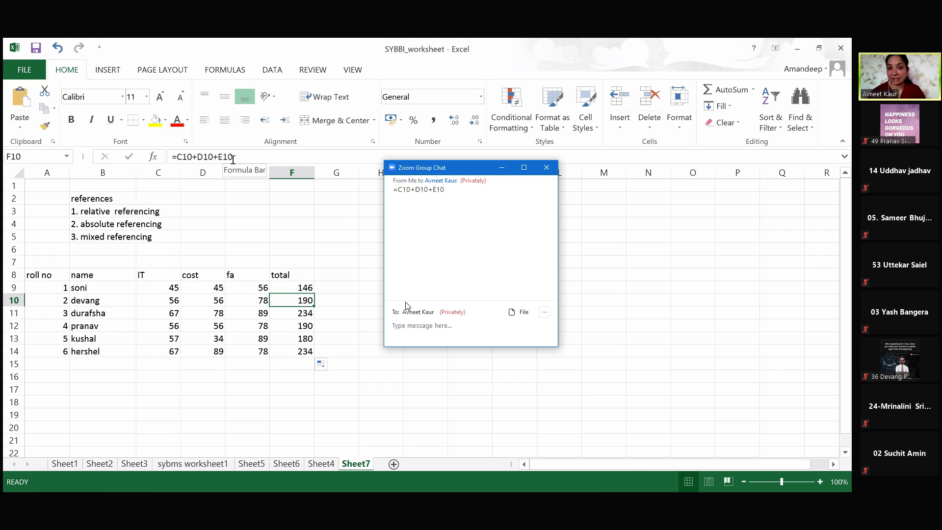
{"action": "left_click", "coordinate": [285, 288]}
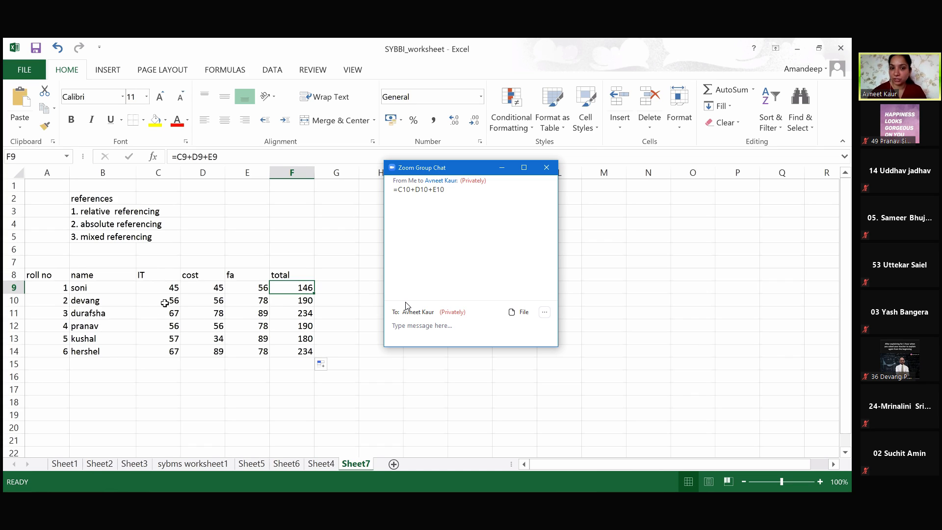
{"action": "left_click", "coordinate": [281, 300]}
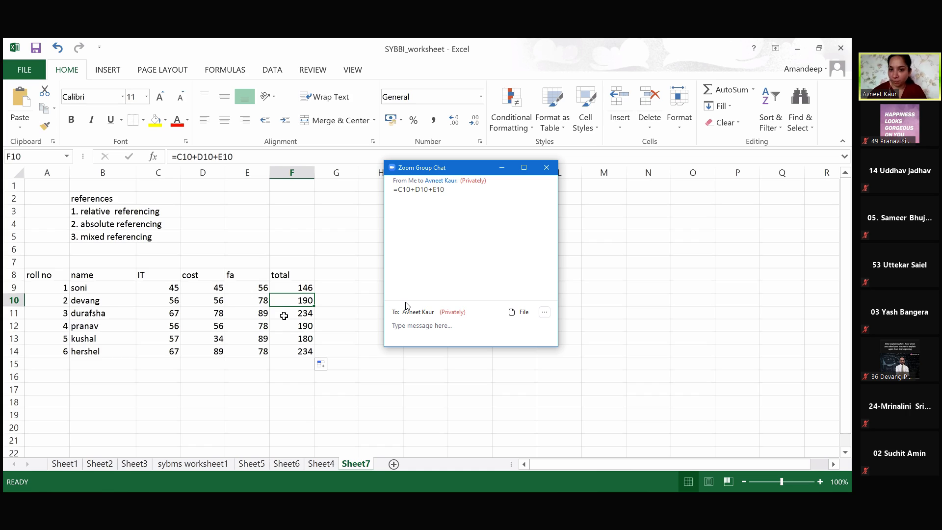
{"action": "left_click", "coordinate": [283, 315]}
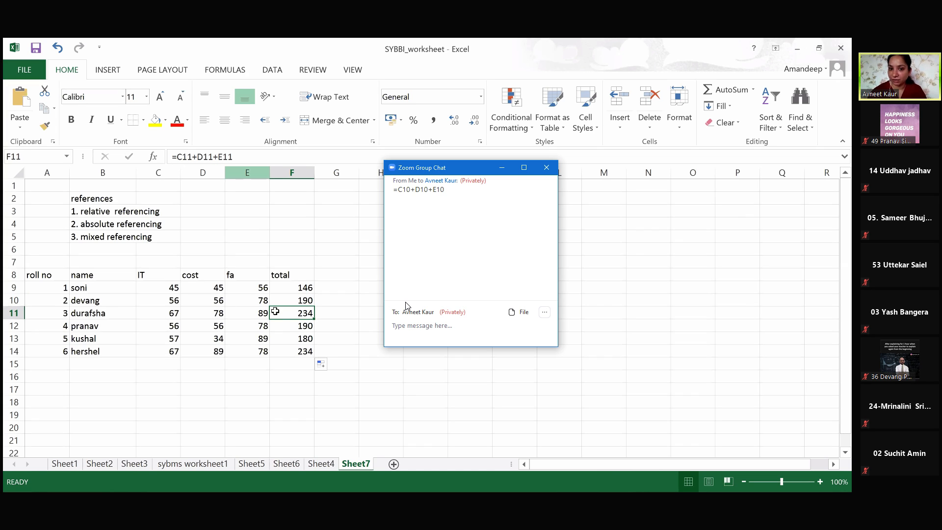
{"action": "key", "text": "Down"}
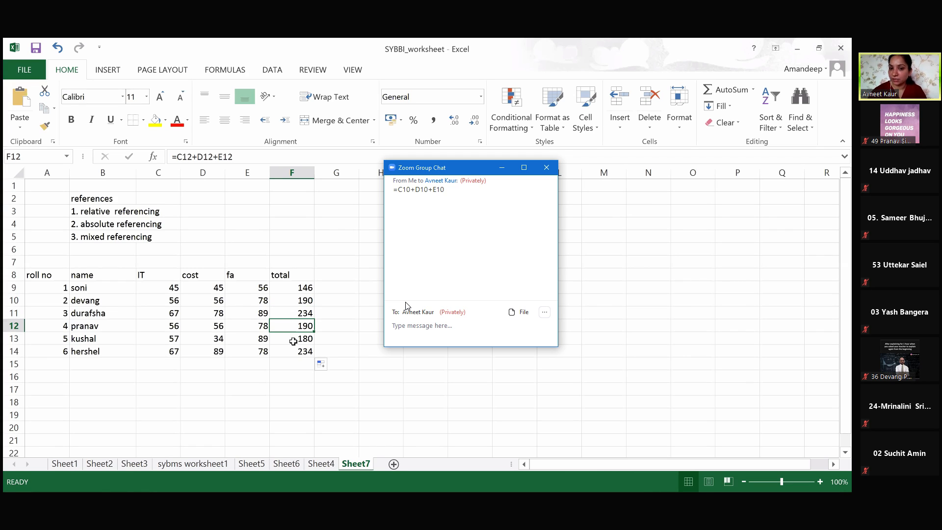
{"action": "left_click", "coordinate": [290, 337]}
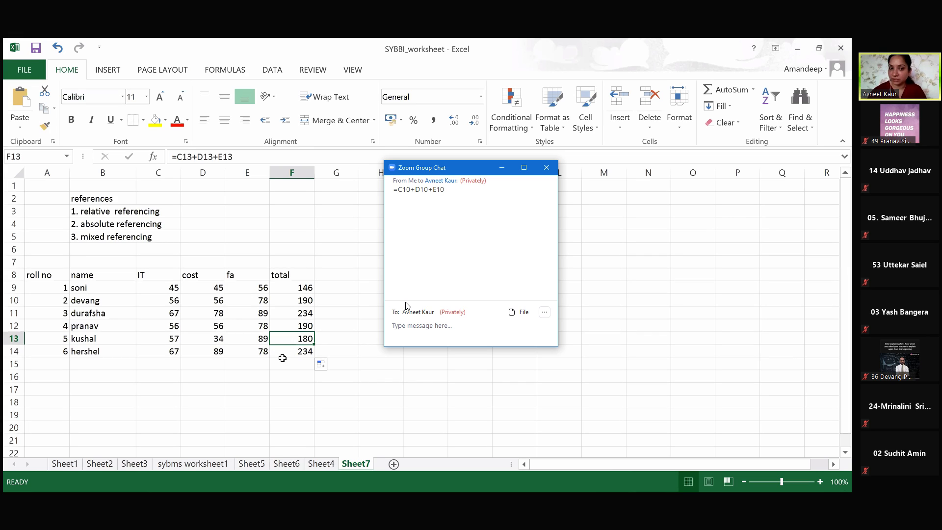
{"action": "left_click", "coordinate": [283, 354]}
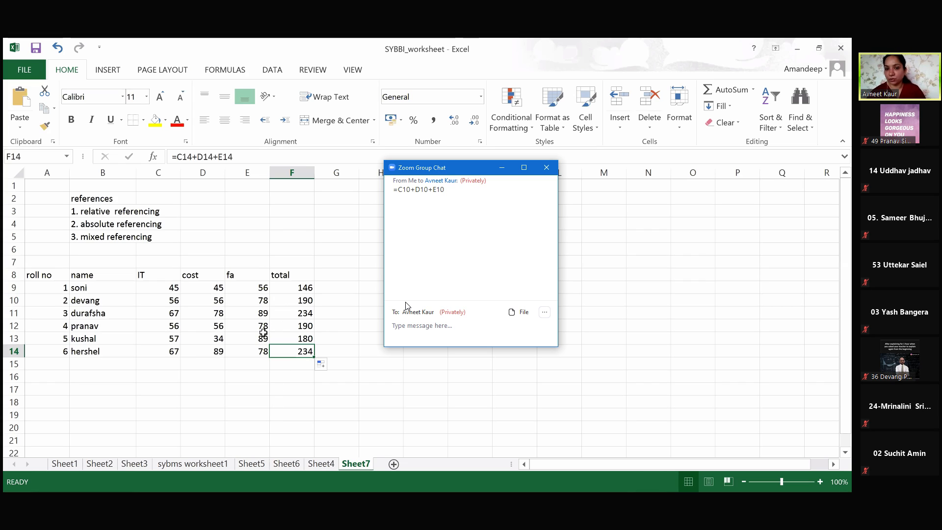
{"action": "left_click", "coordinate": [293, 289]}
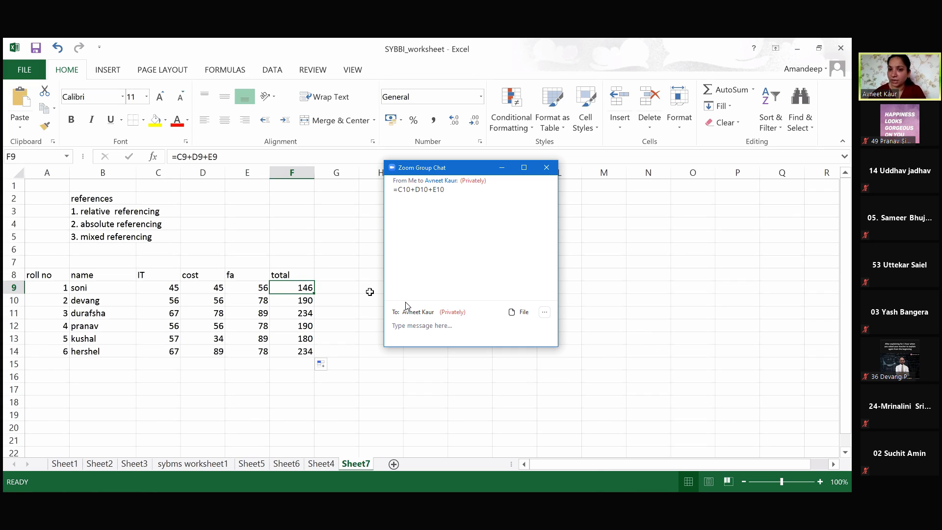
- Review the relative total formulas in F10 and F9, closing the meeting chat window in between
{"action": "left_click", "coordinate": [309, 300]}
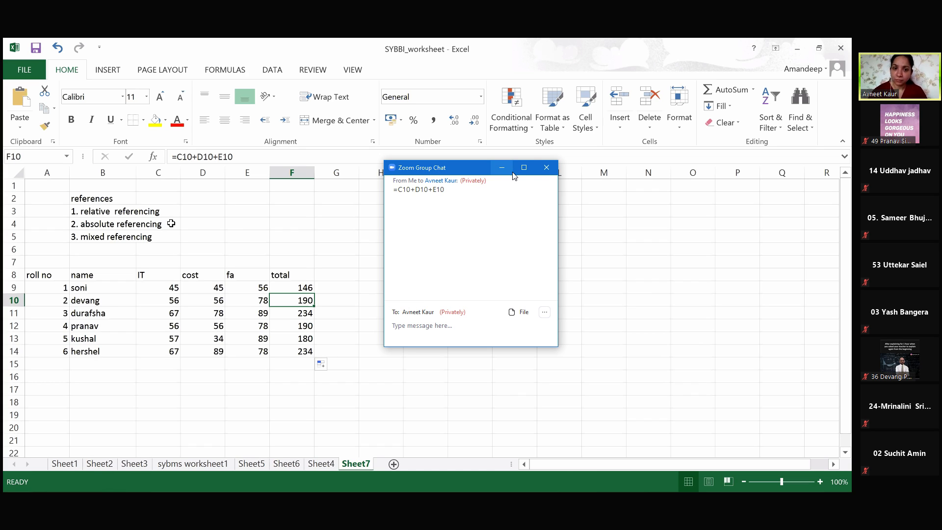
{"action": "left_click", "coordinate": [547, 168]}
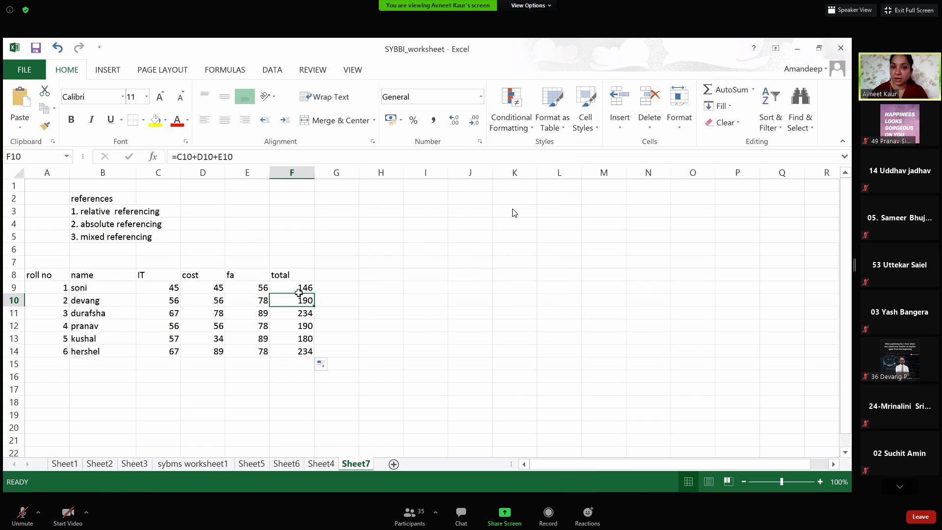
{"action": "left_click", "coordinate": [304, 290]}
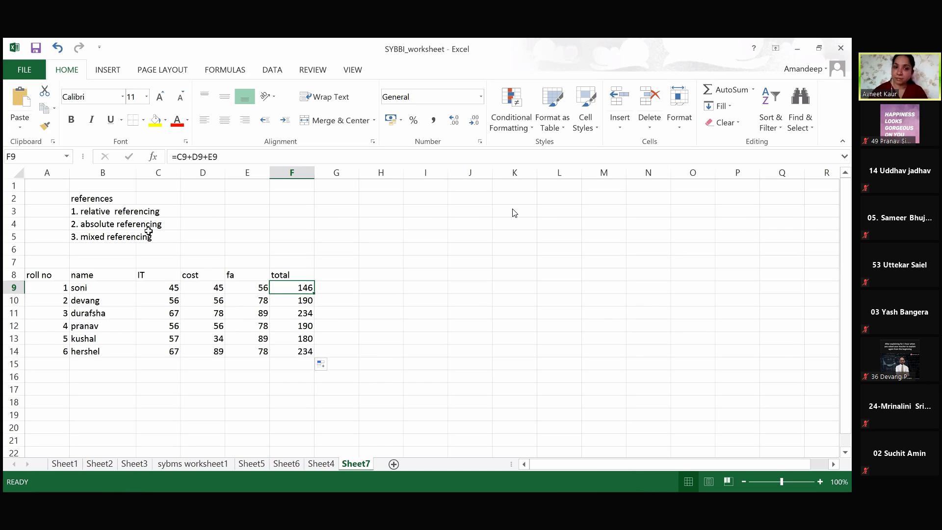
- Add a second total column to the marks table by entering the heading total in G8
{"action": "left_click", "coordinate": [343, 274]}
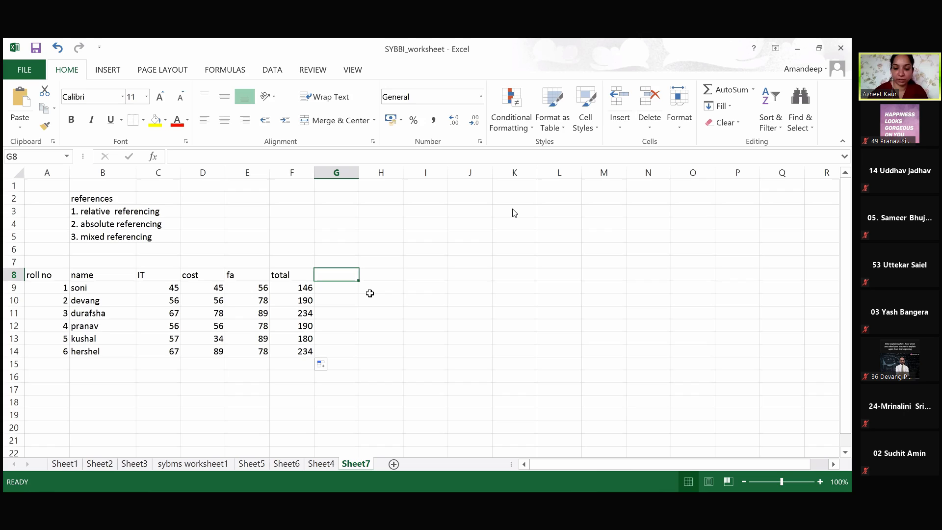
{"action": "type", "text": "t"}
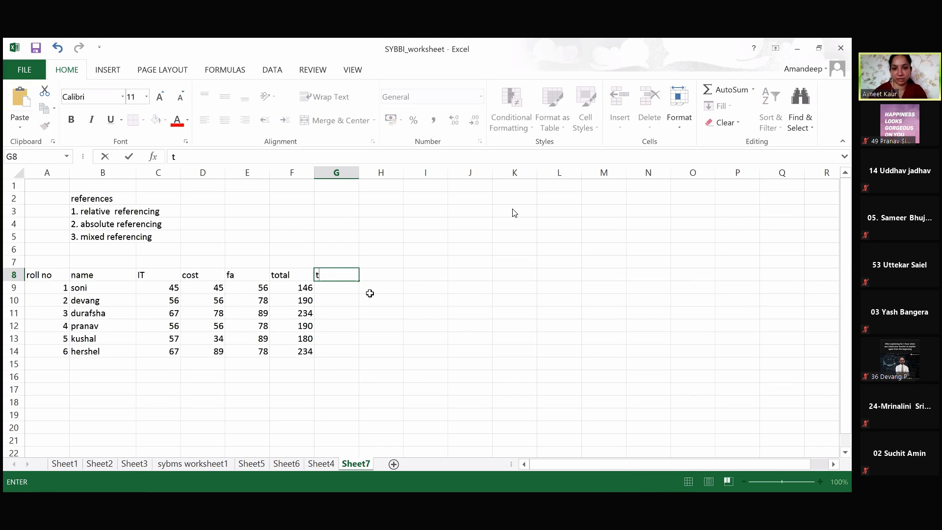
{"action": "type", "text": "otal"}
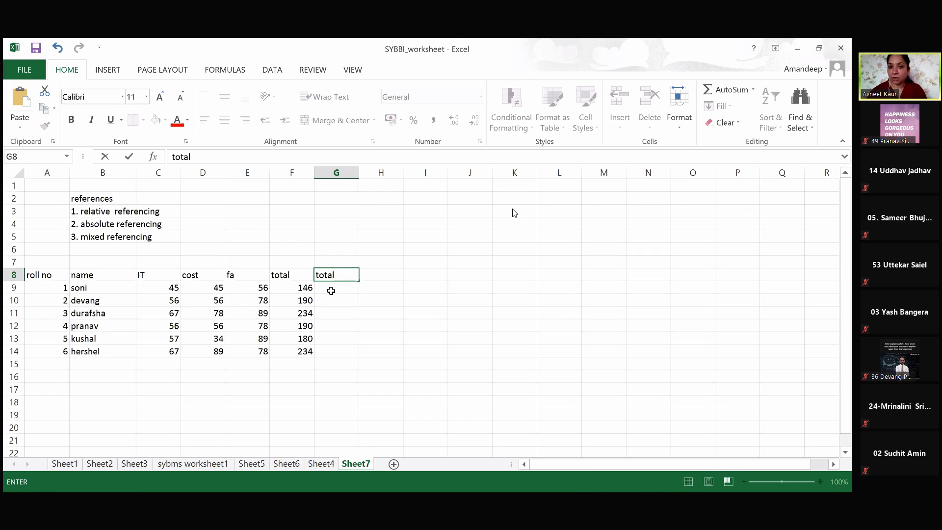
- Start the formula in G9 with an absolute reference to the first student's IT mark, =$C$9
{"action": "left_click", "coordinate": [342, 289]}
{"action": "double_click", "coordinate": [341, 289]}
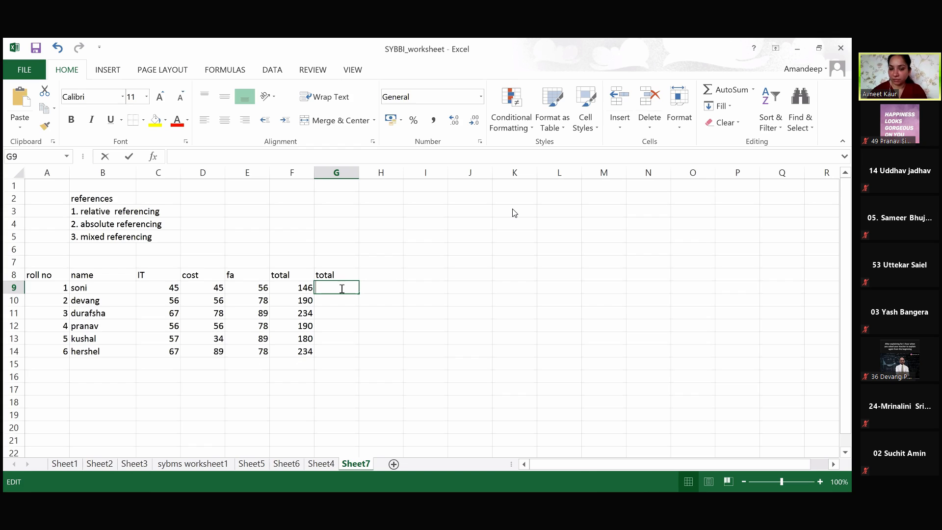
{"action": "left_click", "coordinate": [342, 287]}
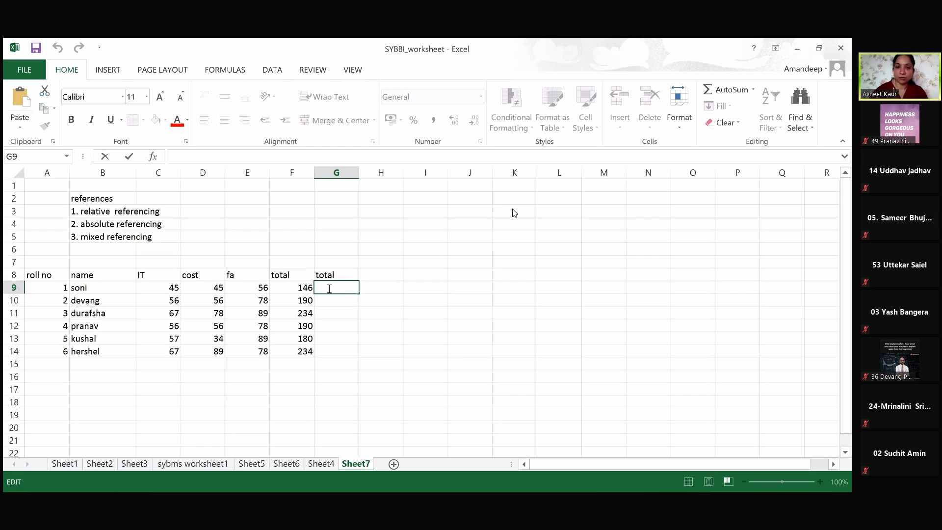
{"action": "type", "text": "="}
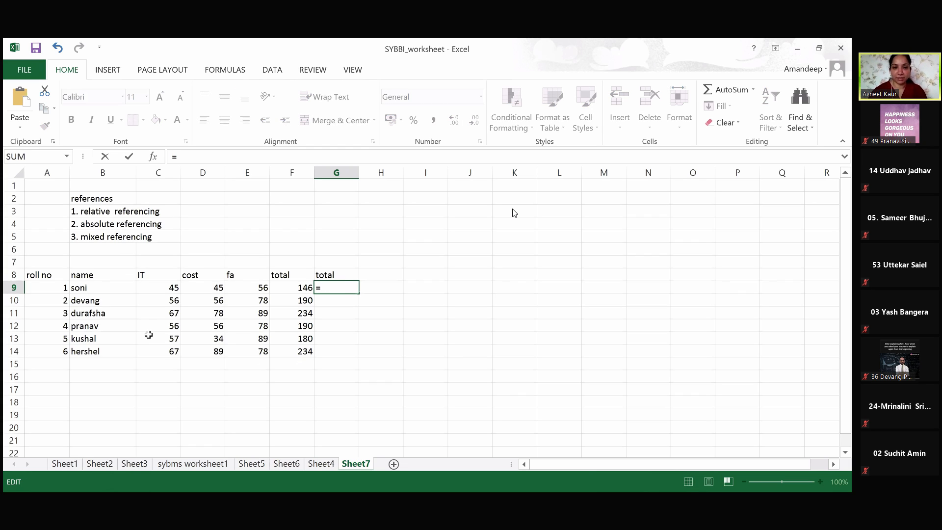
{"action": "left_click", "coordinate": [163, 287]}
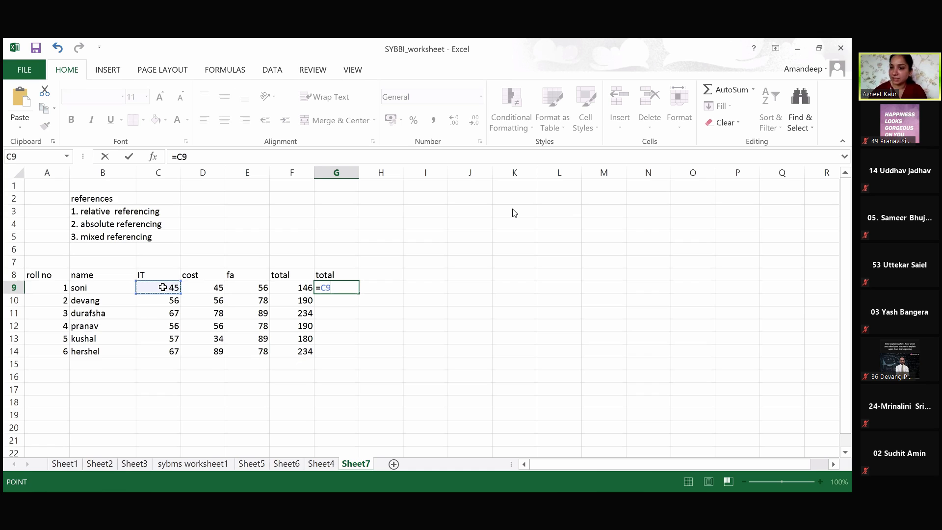
{"action": "left_click", "coordinate": [330, 287]}
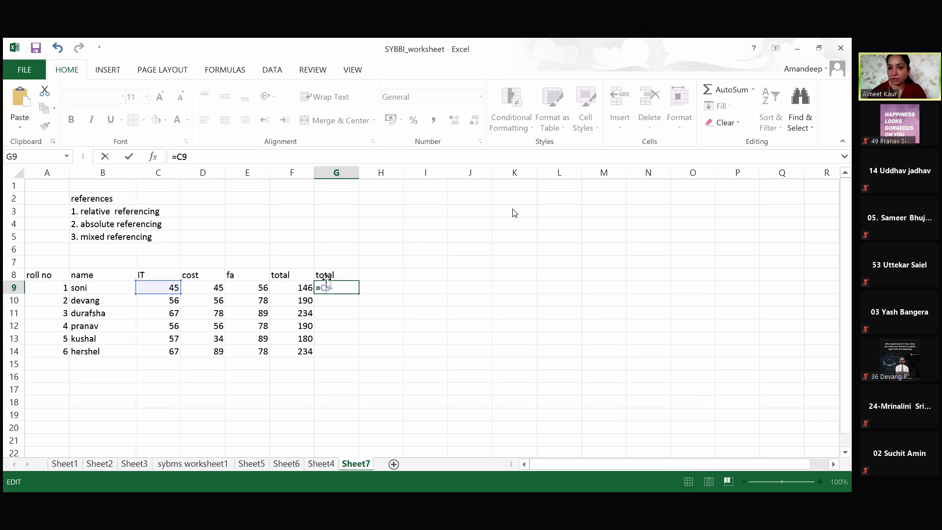
{"action": "type", "text": "$C"}
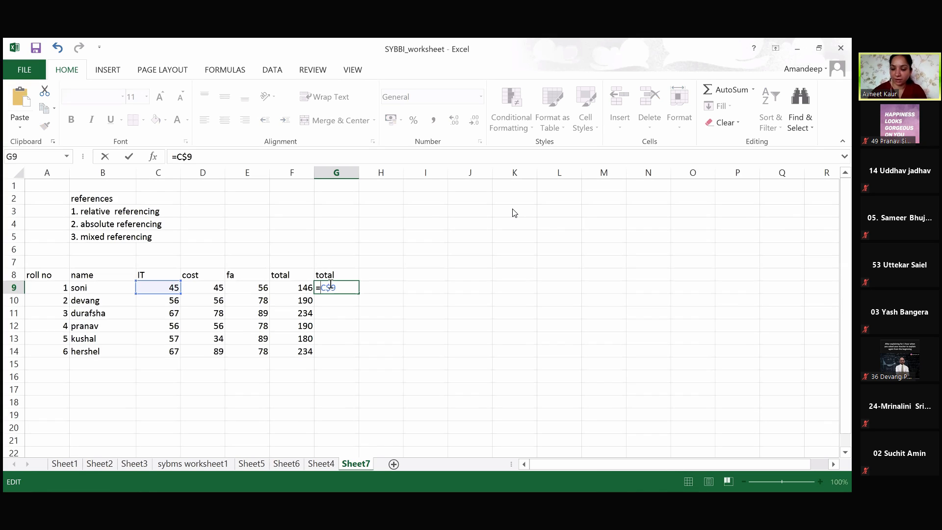
{"action": "type", "text": "$"}
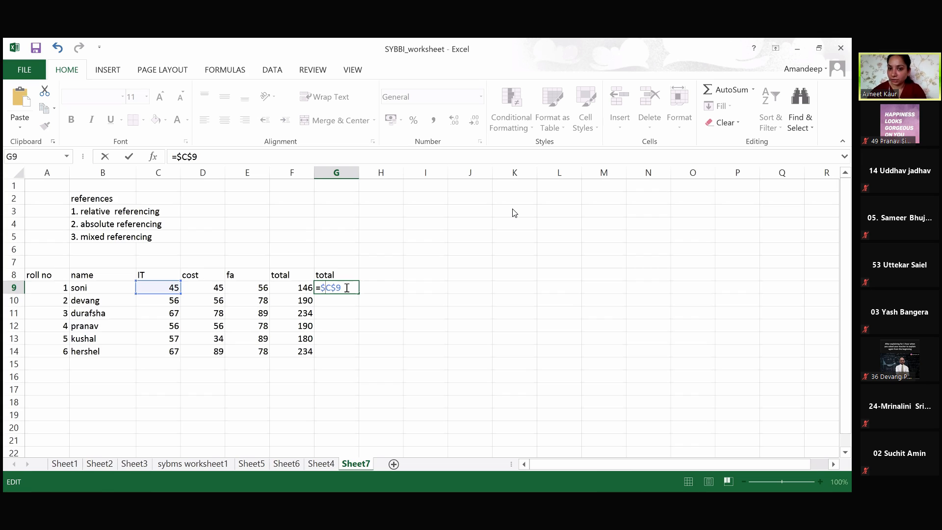
- Extend the G9 formula with the first student's cost mark as an absolute reference, +$D$9
{"action": "type", "text": "+"}
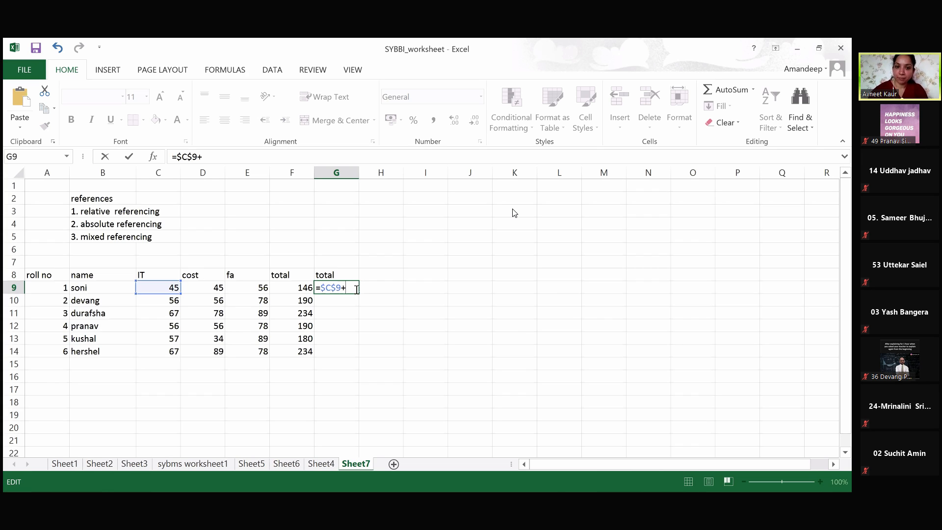
{"action": "left_click", "coordinate": [218, 287]}
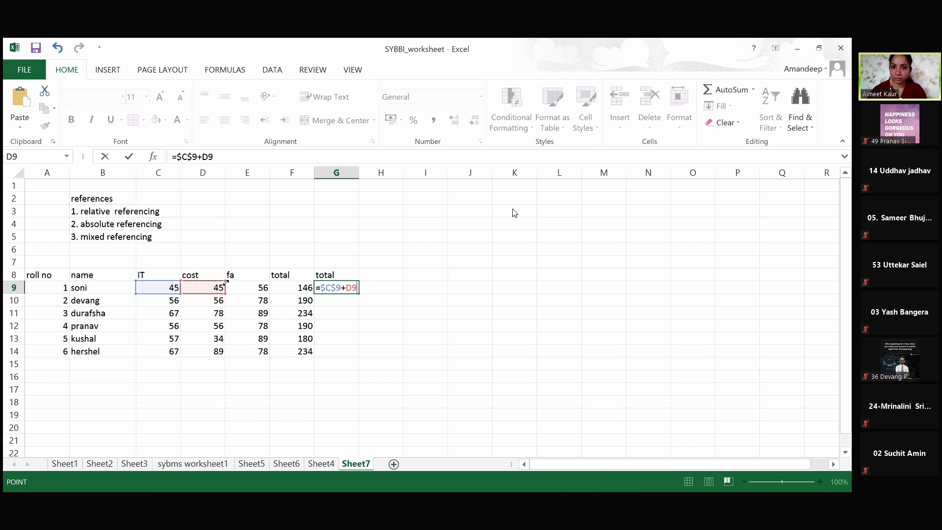
{"action": "left_click", "coordinate": [347, 293]}
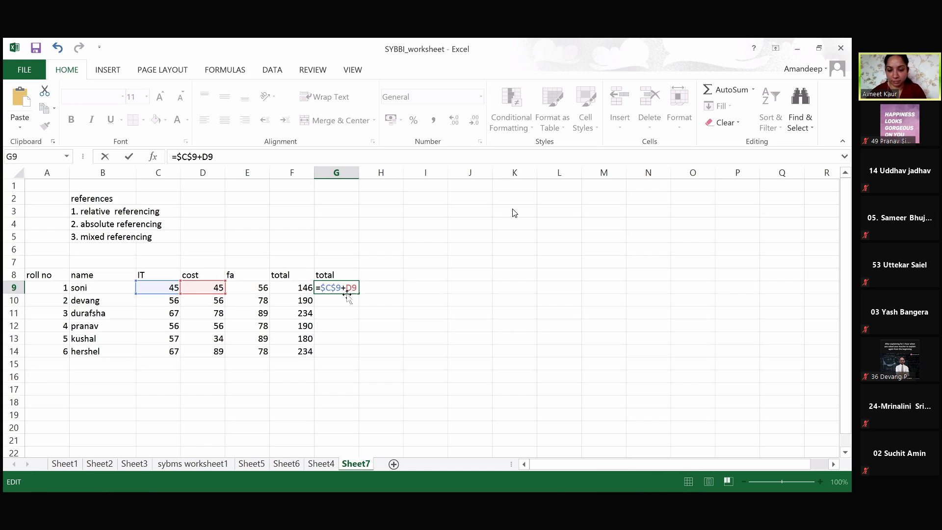
{"action": "key", "text": "F4"}
{"action": "key", "text": "F4"}
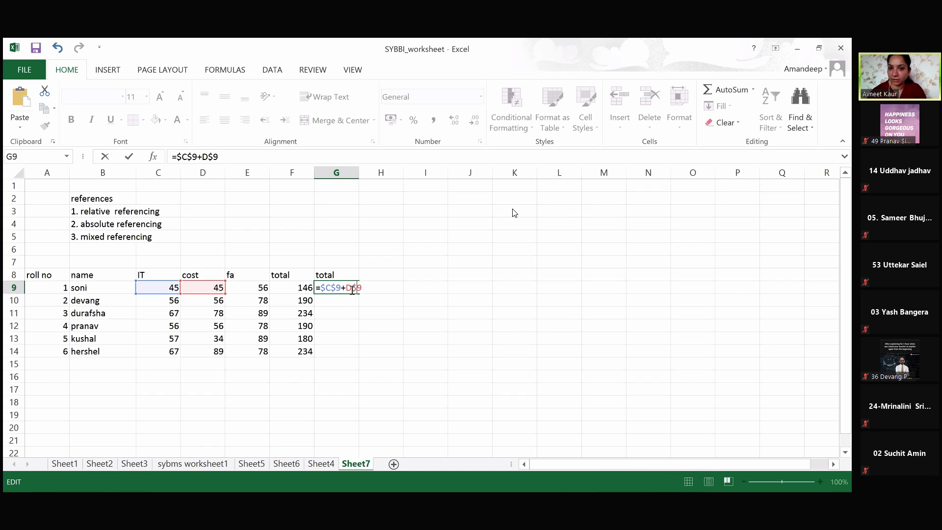
{"action": "key", "text": "F4"}
{"action": "key", "text": "F4"}
{"action": "key", "text": "F4"}
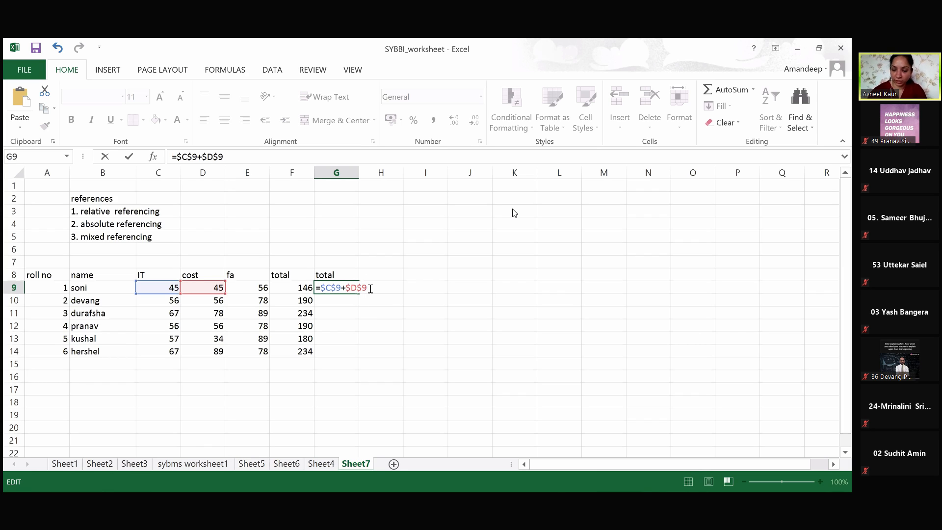
- Complete the G9 formula with the fa mark as an absolute reference, giving =$C$9+$D$9+$E$9, and commit it
{"action": "type", "text": "+"}
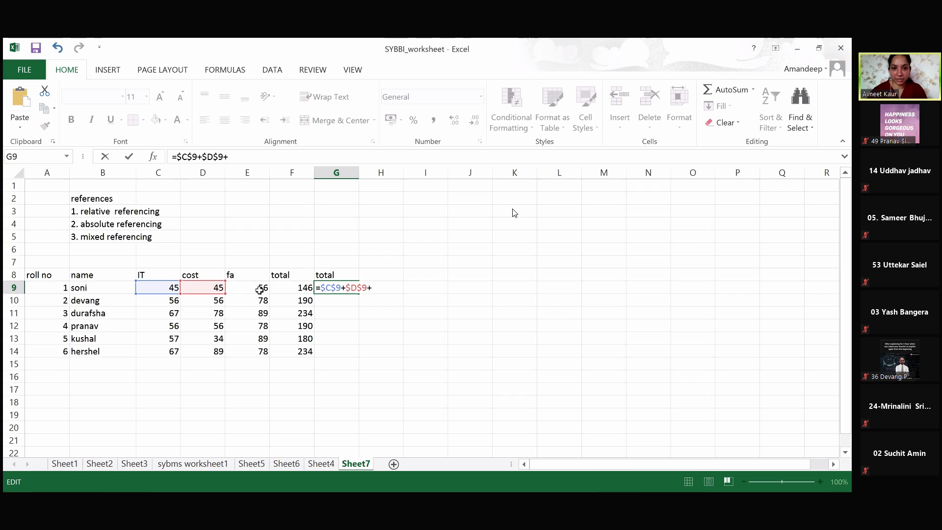
{"action": "left_click", "coordinate": [260, 290]}
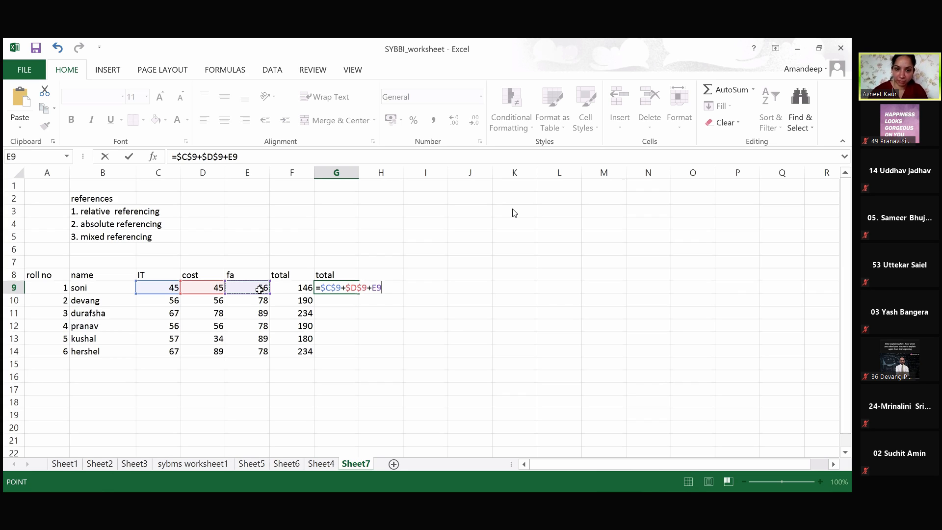
{"action": "key", "text": "Left"}
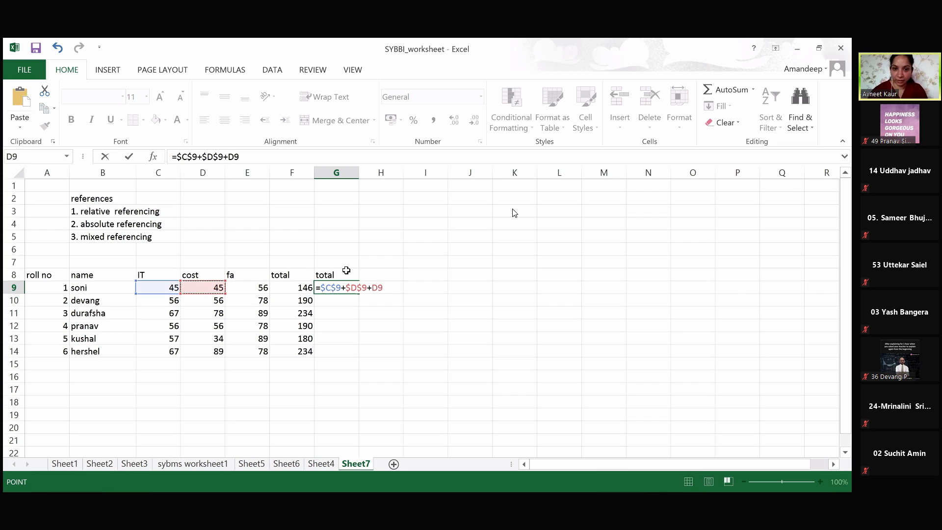
{"action": "key", "text": "Right"}
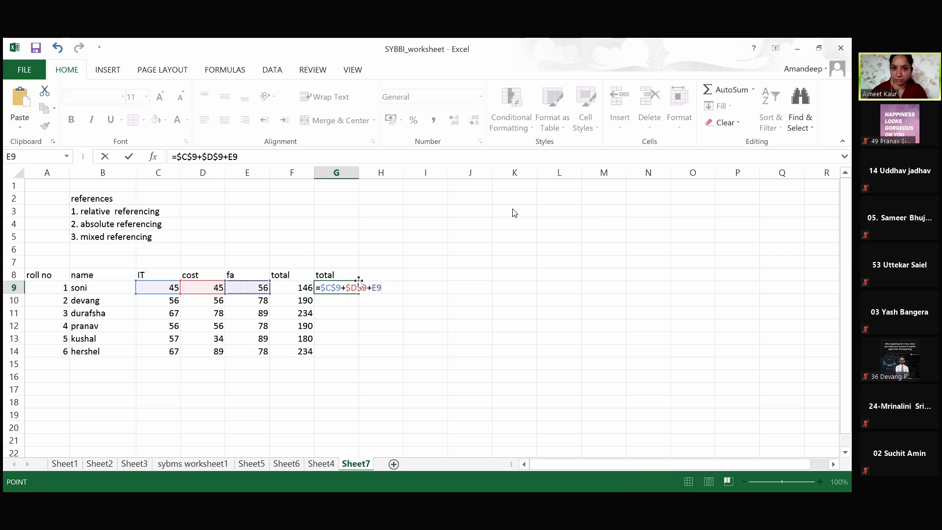
{"action": "key", "text": "alt+Tab"}
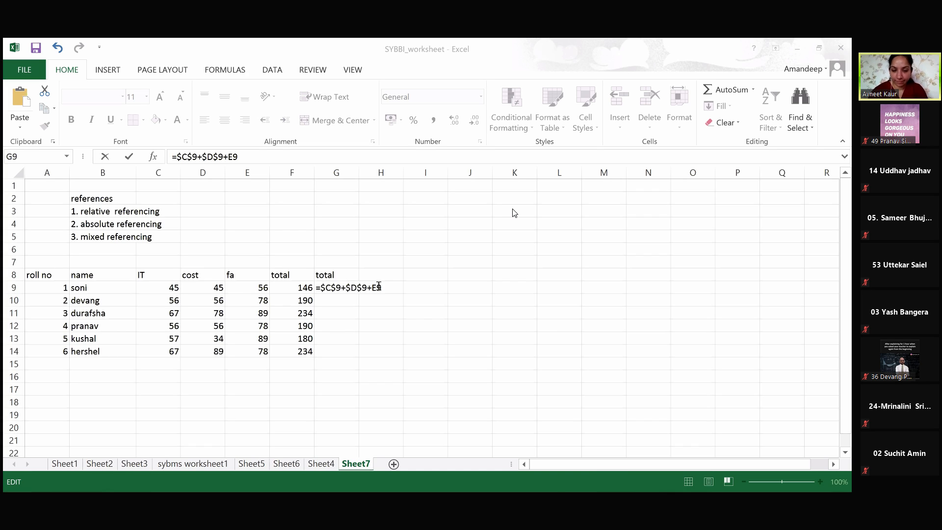
{"action": "left_click", "coordinate": [379, 287]}
{"action": "left_click", "coordinate": [375, 287]}
{"action": "type", "text": "$"}
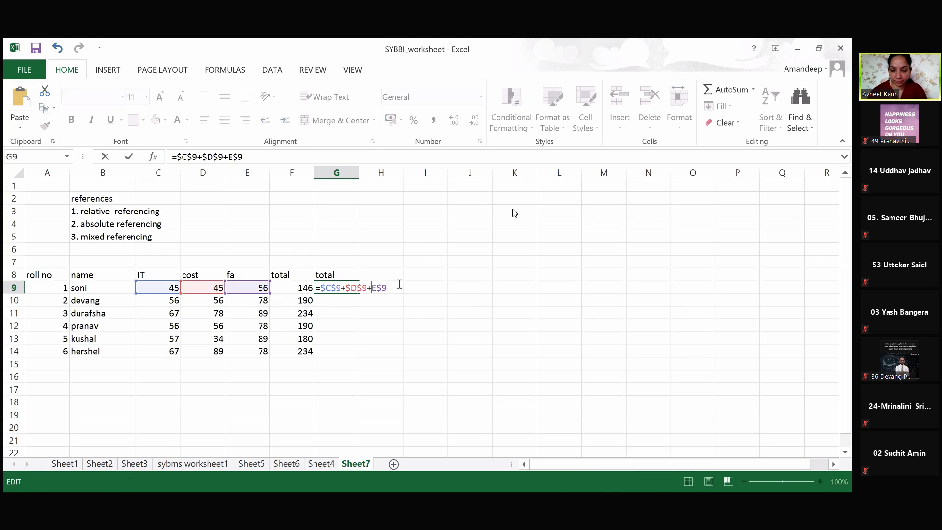
{"action": "left_click", "coordinate": [373, 288]}
{"action": "type", "text": "$"}
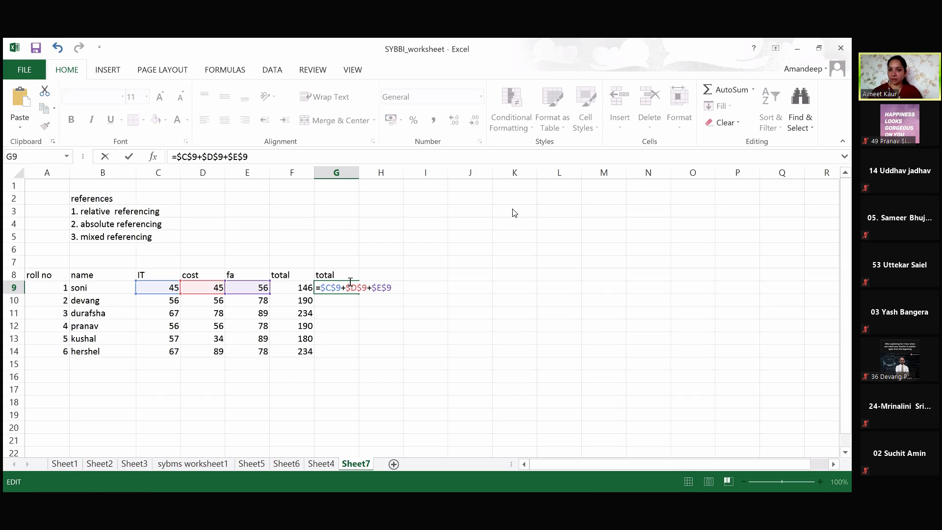
{"action": "key", "text": "Return"}
- Label the two total columns above their headings: absolute in G7 and relative in F7
{"action": "left_click", "coordinate": [343, 264]}
{"action": "type", "text": "abso"}
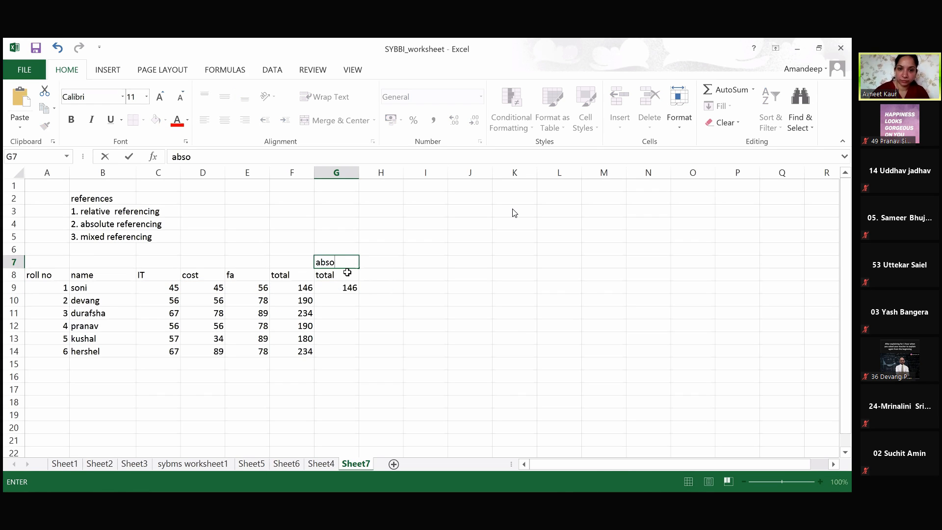
{"action": "type", "text": "lute"}
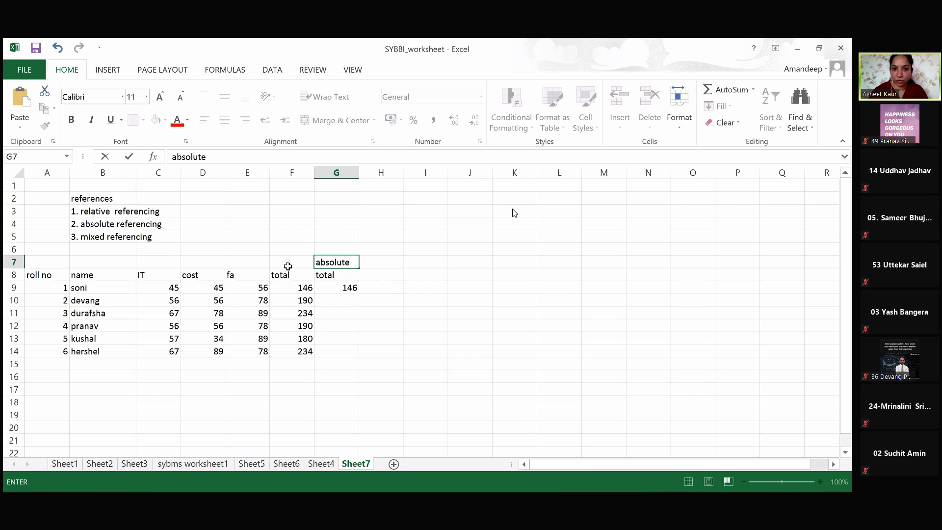
{"action": "left_click", "coordinate": [287, 266]}
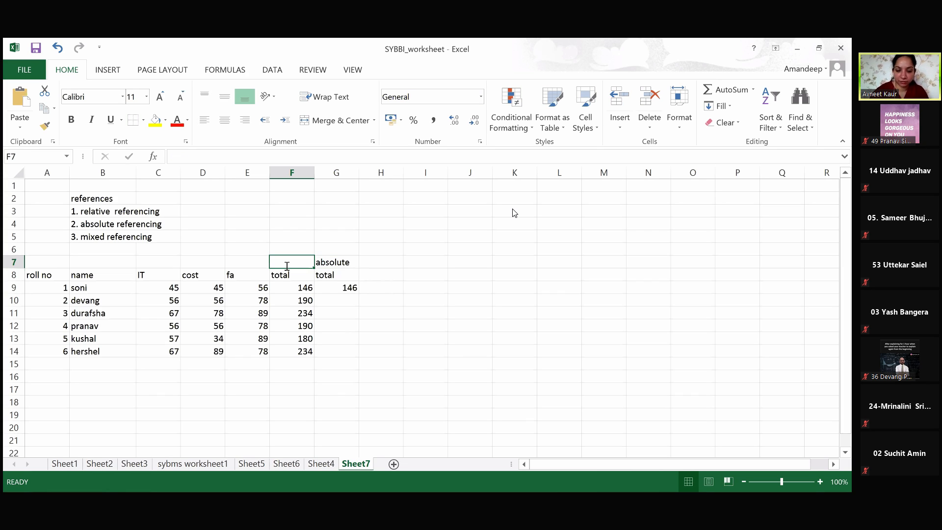
{"action": "type", "text": "relat"}
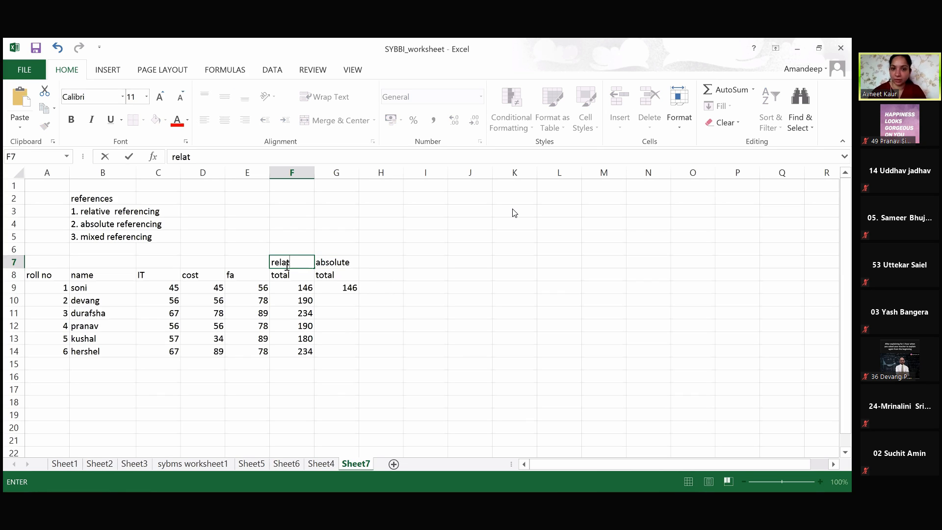
{"action": "type", "text": "ive"}
- Compare G9 with the relative total beside it and fill the absolute formula from G9 down through G14
{"action": "left_click", "coordinate": [343, 290]}
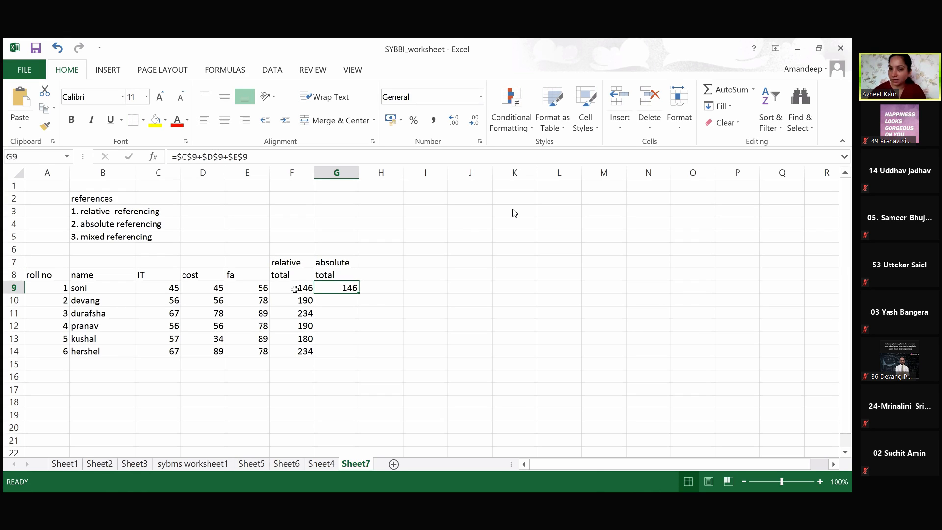
{"action": "key", "text": "Left"}
{"action": "key", "text": "Right"}
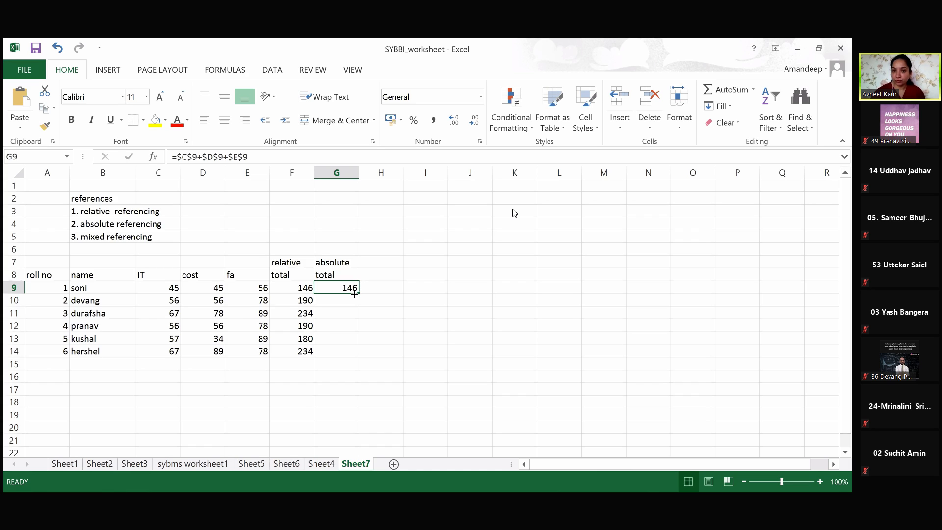
{"action": "left_click_drag", "start_coordinate": [359, 303], "coordinate": [424, 342]}
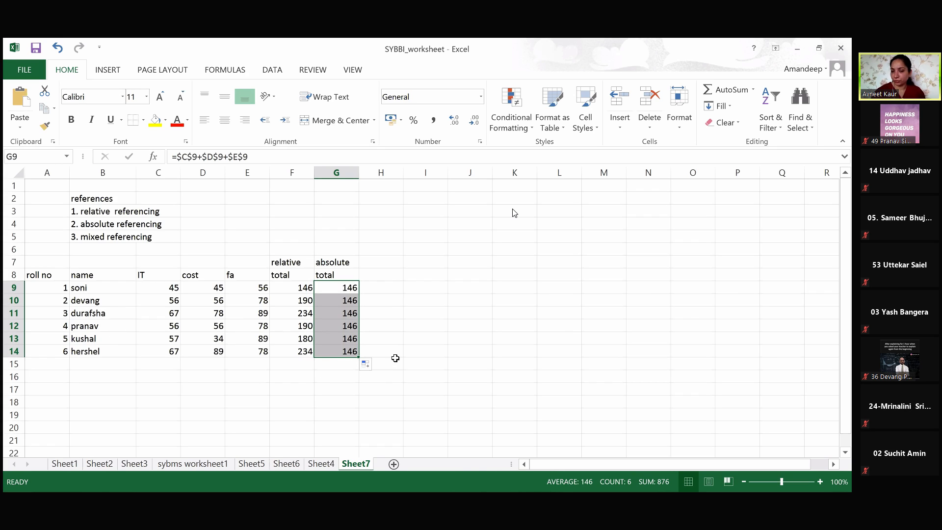
- Examine the filled absolute formulas in G10 to G13 and check their cell references against the formula in G9
{"action": "left_click", "coordinate": [344, 315]}
{"action": "left_click", "coordinate": [342, 304]}
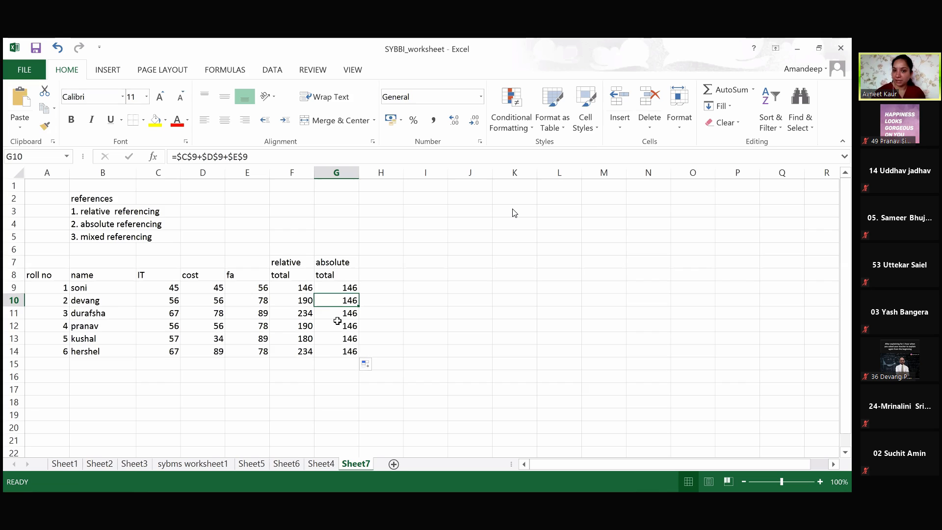
{"action": "key", "text": "Down"}
{"action": "key", "text": "Down"}
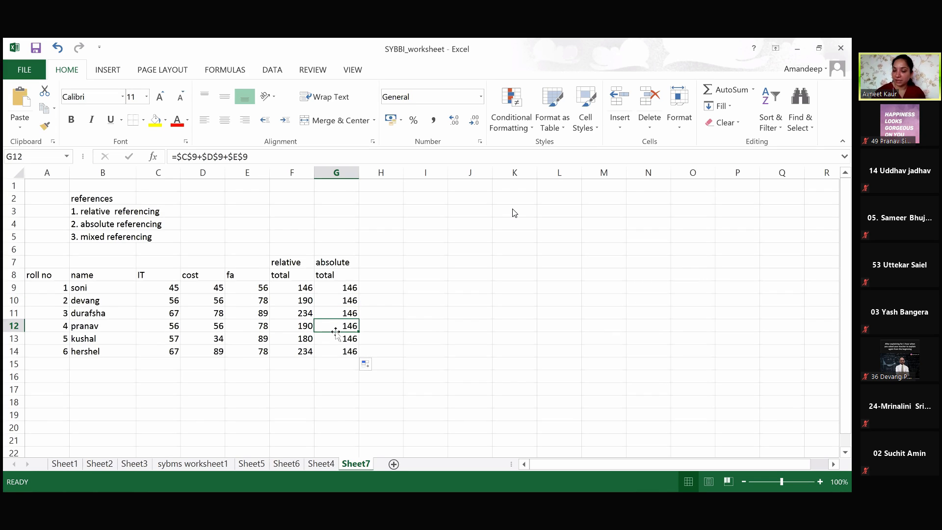
{"action": "key", "text": "Down"}
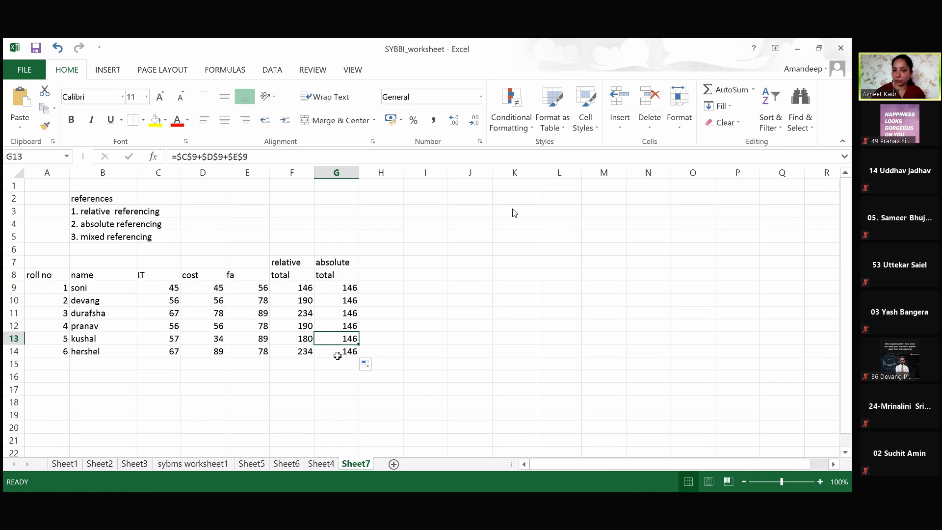
- Compare the absolute formulas in G14, G9 and G10 with the relative formulas in F10 to F12
{"action": "key", "text": "Down"}
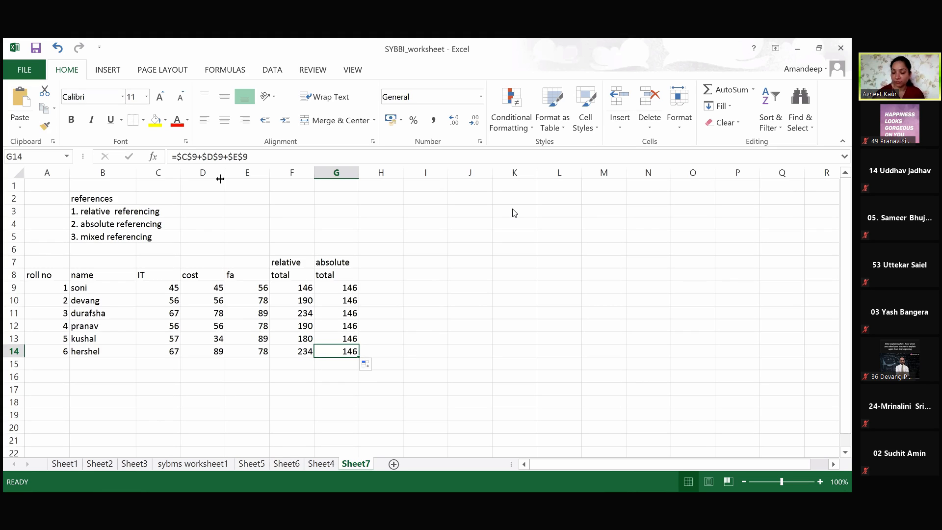
{"action": "left_click", "coordinate": [291, 298]}
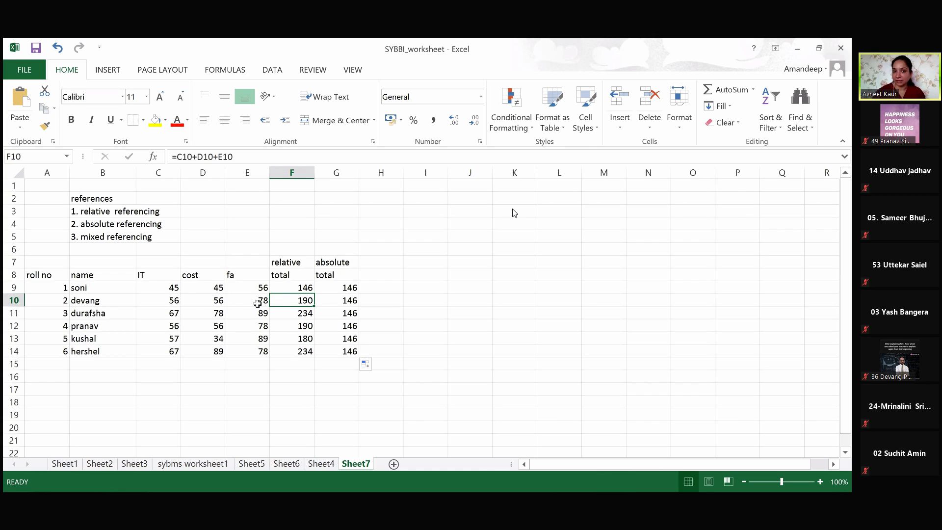
{"action": "left_click", "coordinate": [281, 324]}
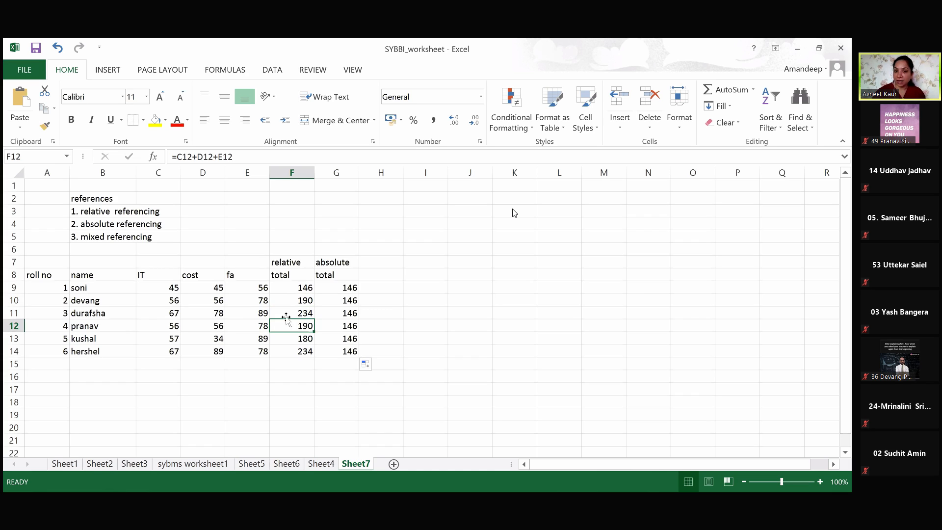
{"action": "left_click", "coordinate": [286, 317]}
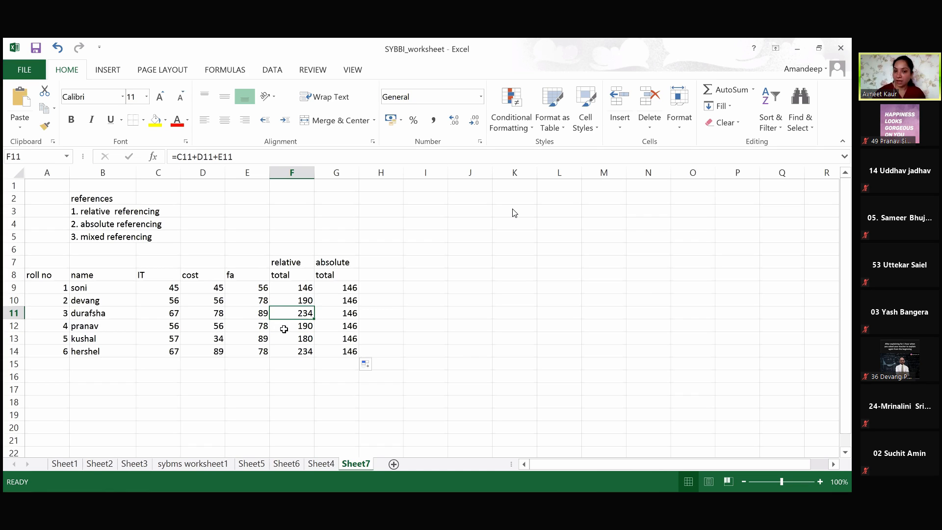
{"action": "left_click", "coordinate": [284, 329]}
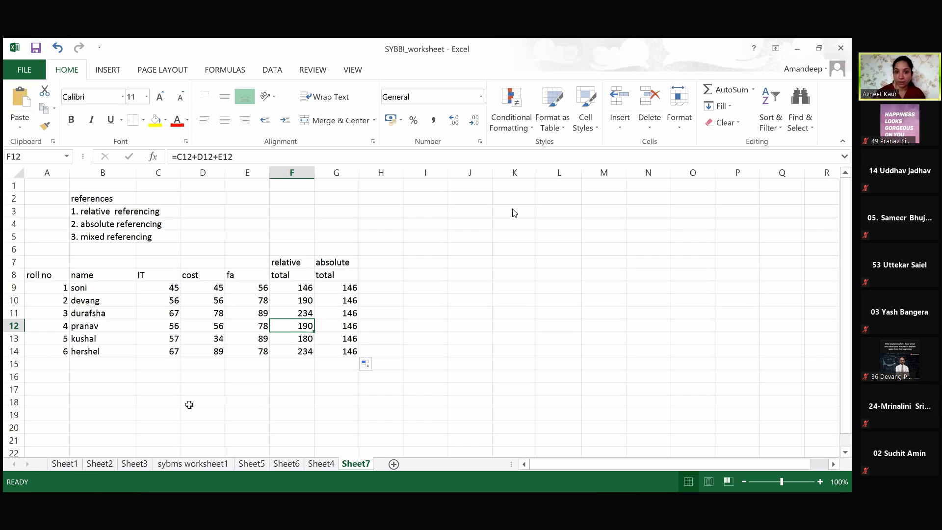
{"action": "left_click", "coordinate": [347, 288]}
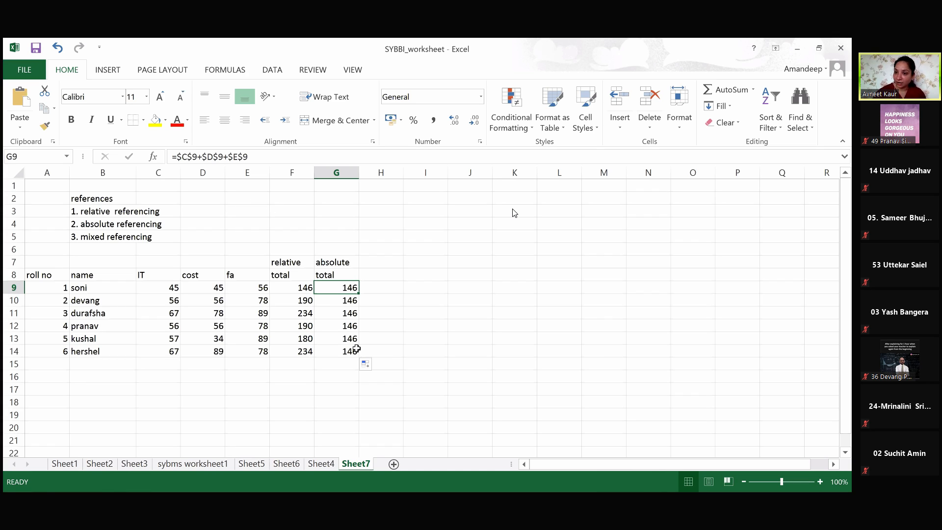
{"action": "left_click", "coordinate": [341, 300]}
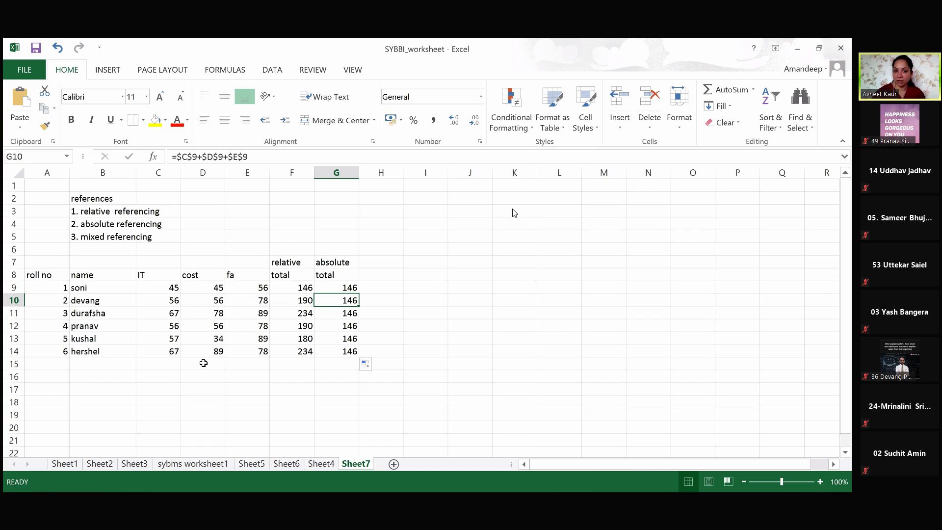
- Copy the cost mark from D9 down through D14 and head the new column in H7 as mixed
{"action": "left_click", "coordinate": [211, 289]}
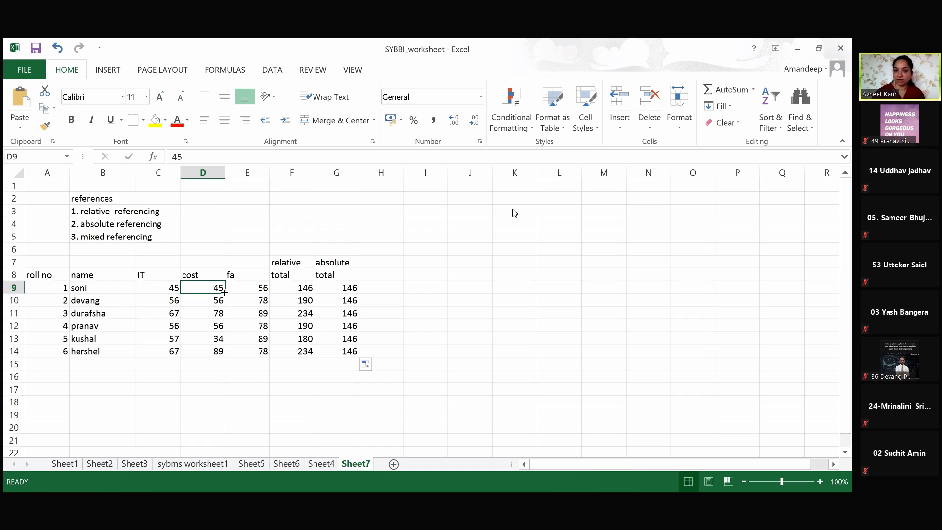
{"action": "left_click_drag", "start_coordinate": [225, 292], "coordinate": [225, 354]}
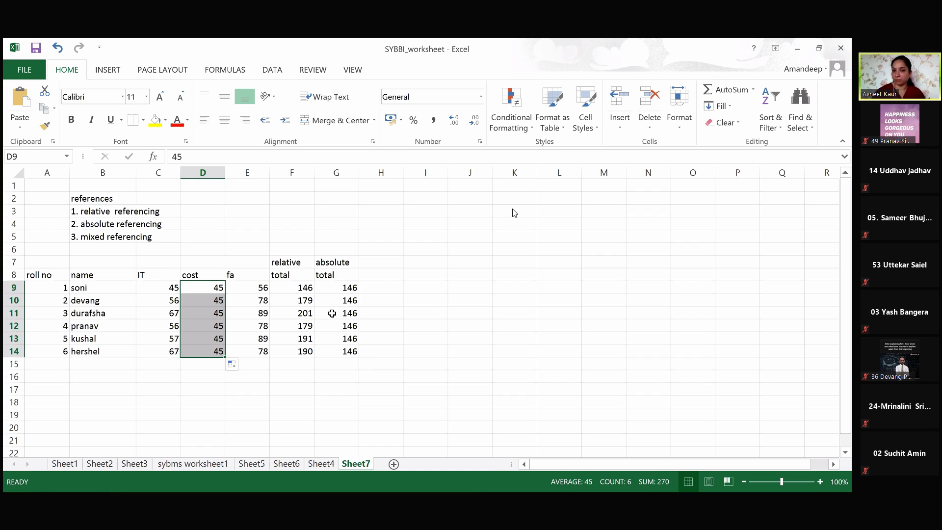
{"action": "left_click", "coordinate": [394, 264]}
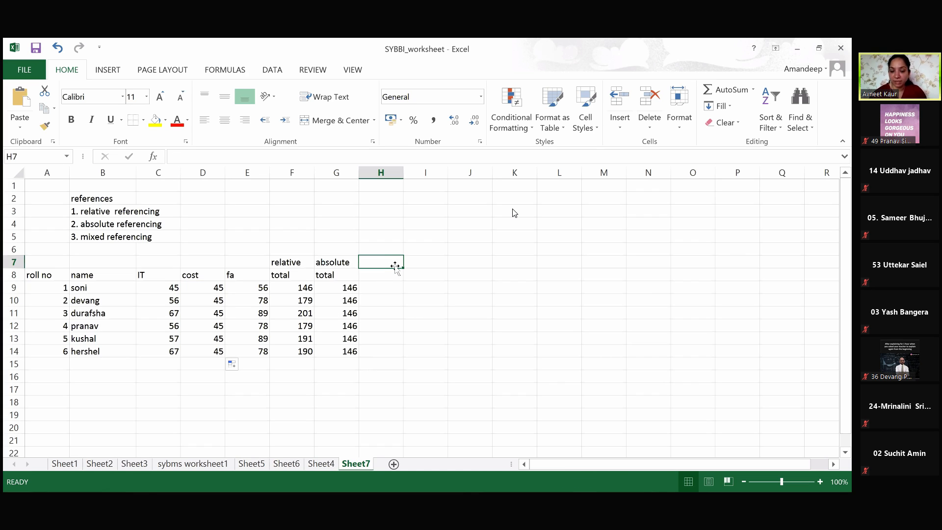
{"action": "type", "text": "mixed"}
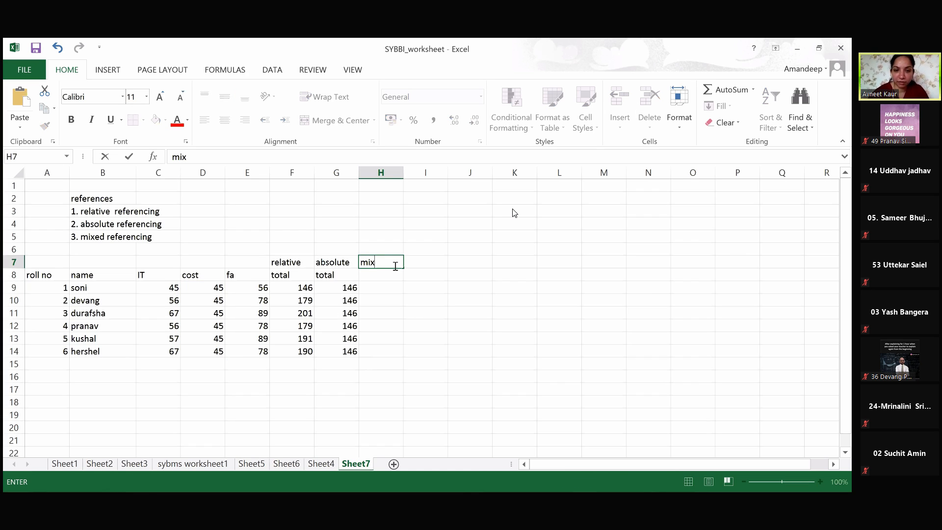
- Enter the mixed-reference total =C9+$D$9+E9 in H9 and fill it down through H14
{"action": "left_click", "coordinate": [382, 289]}
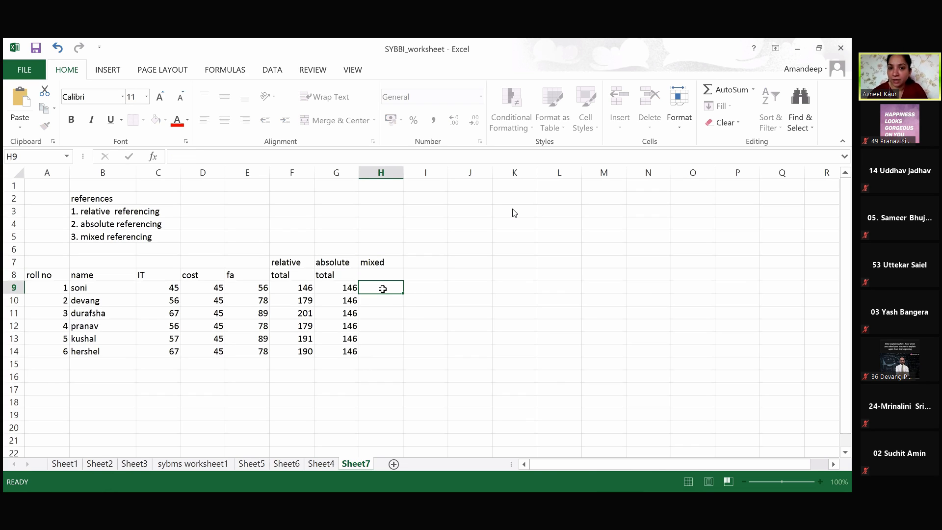
{"action": "type", "text": "="}
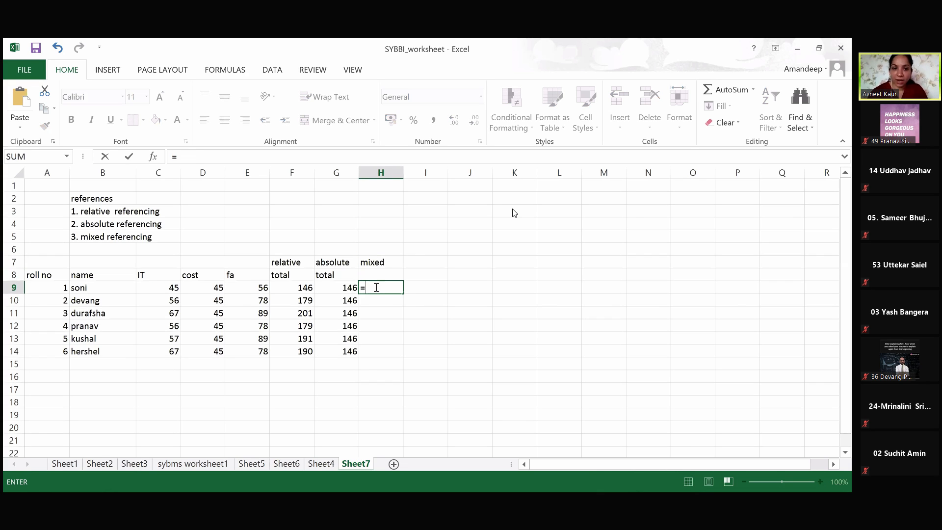
{"action": "left_click", "coordinate": [166, 289]}
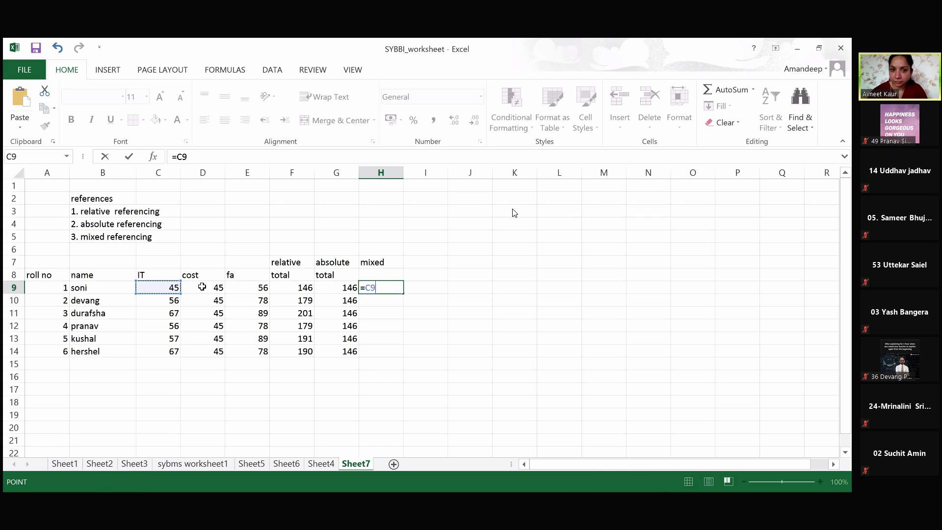
{"action": "type", "text": "+"}
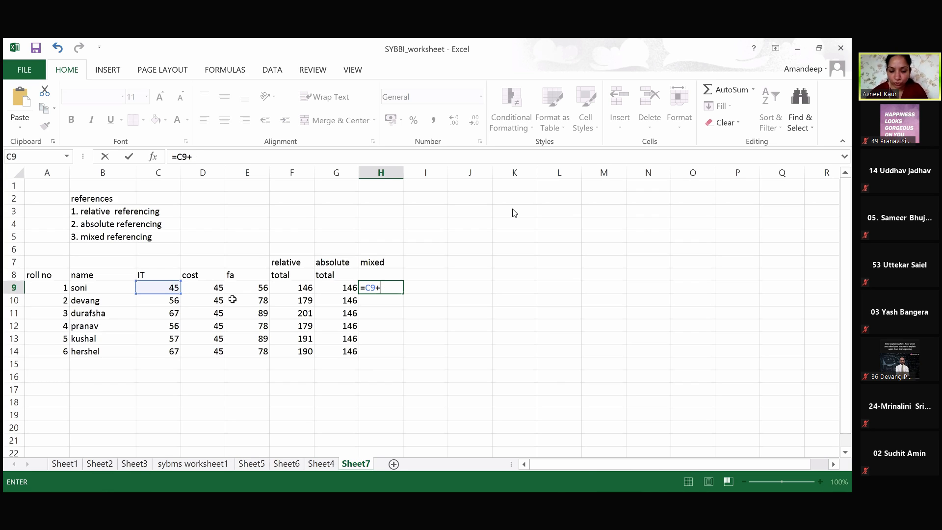
{"action": "type", "text": "$d"}
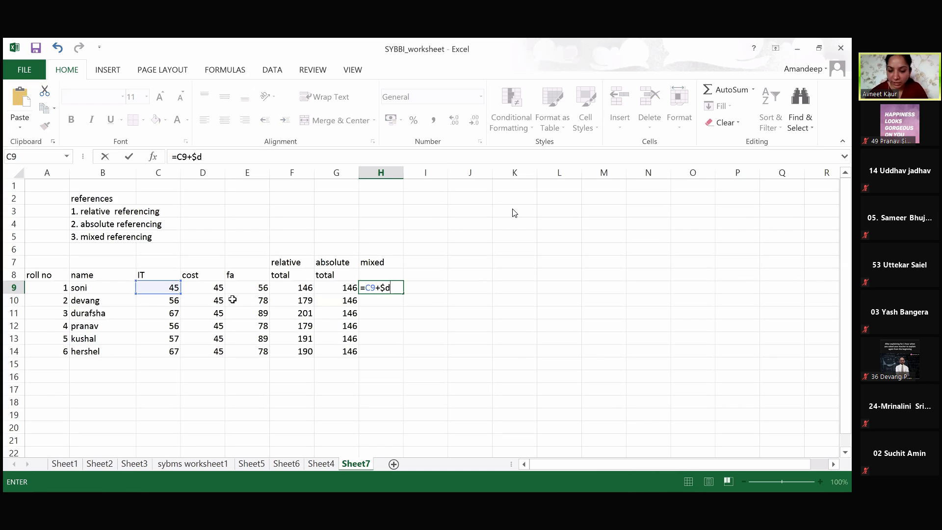
{"action": "type", "text": "$"}
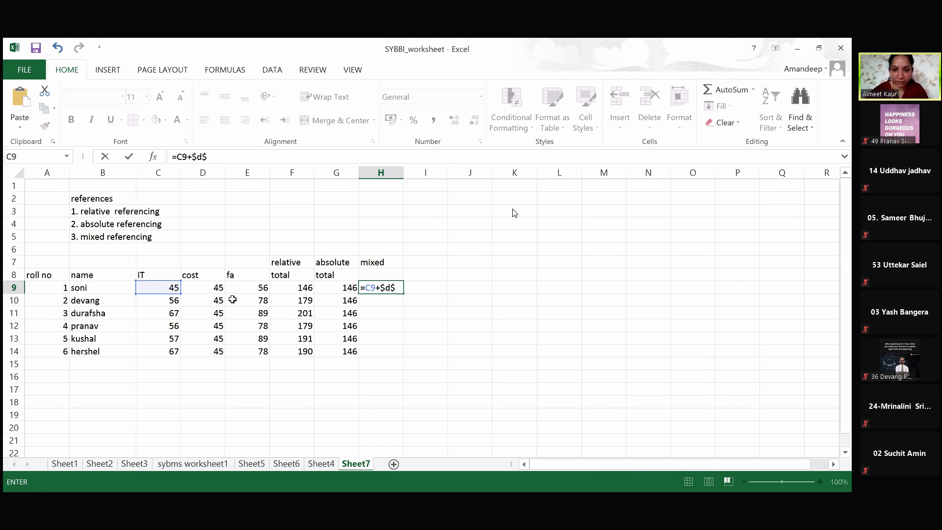
{"action": "type", "text": "9"}
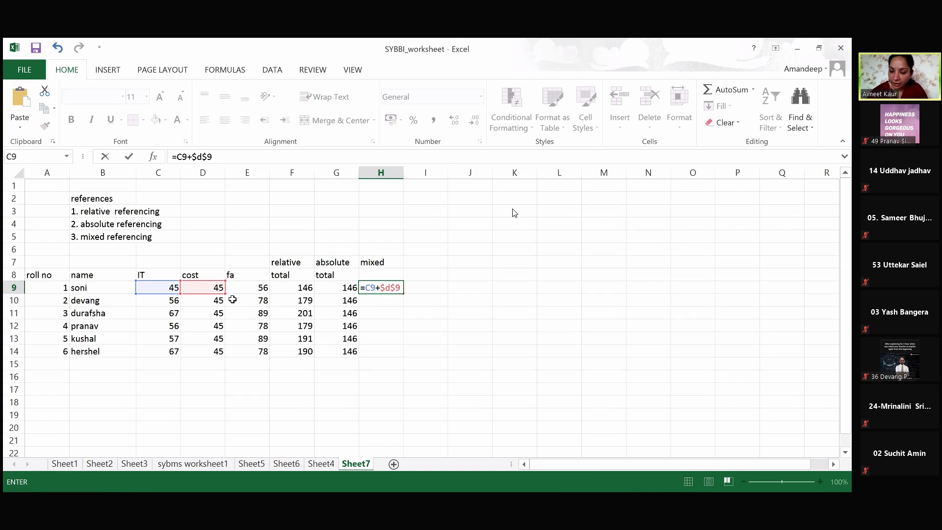
{"action": "type", "text": "+"}
{"action": "left_click", "coordinate": [248, 290]}
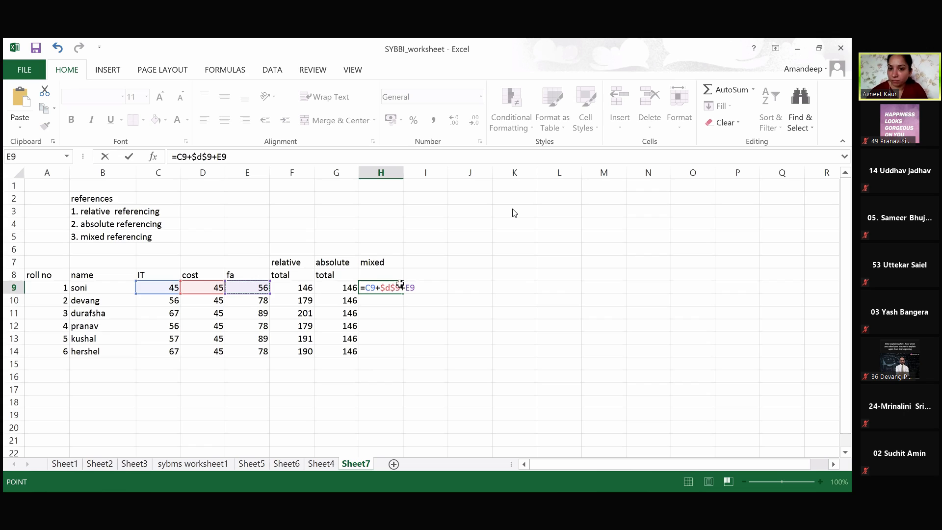
{"action": "key", "text": "Return"}
{"action": "left_click", "coordinate": [399, 287]}
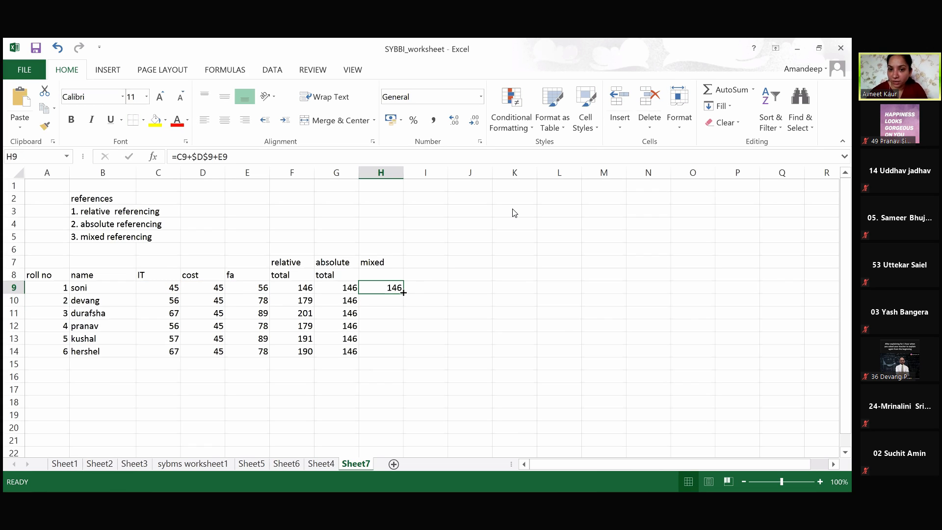
{"action": "left_click_drag", "start_coordinate": [404, 317], "coordinate": [404, 350]}
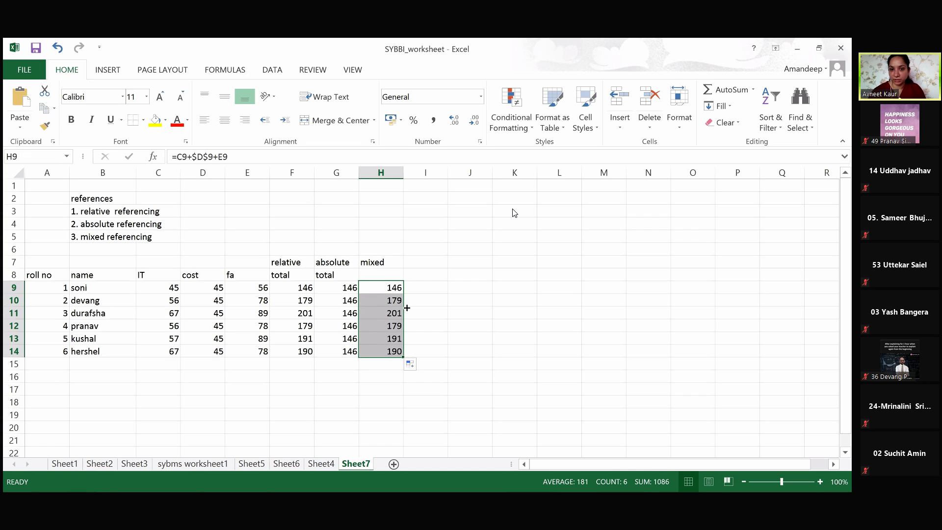
- Examine the filled mixed formulas in H10 to H12 and check H11 against the marks in C11 to E11
{"action": "key", "text": "Down"}
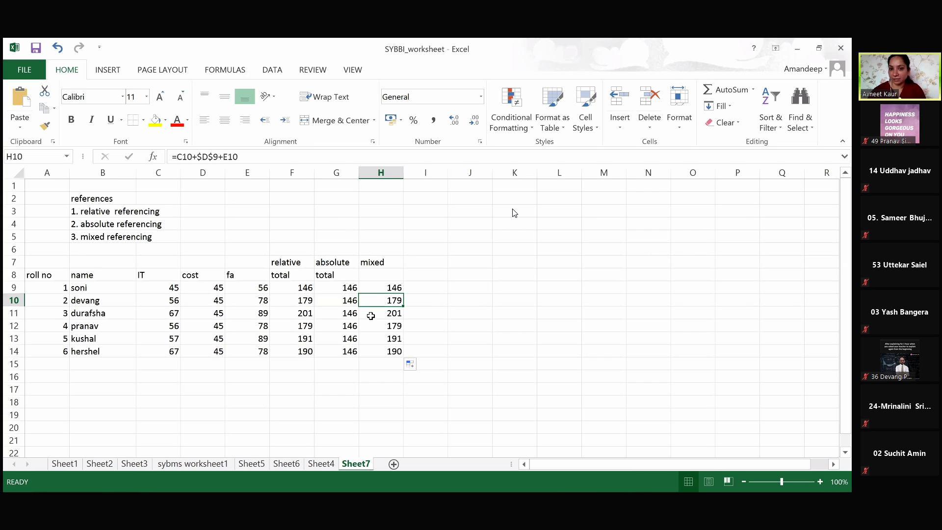
{"action": "key", "text": "Down"}
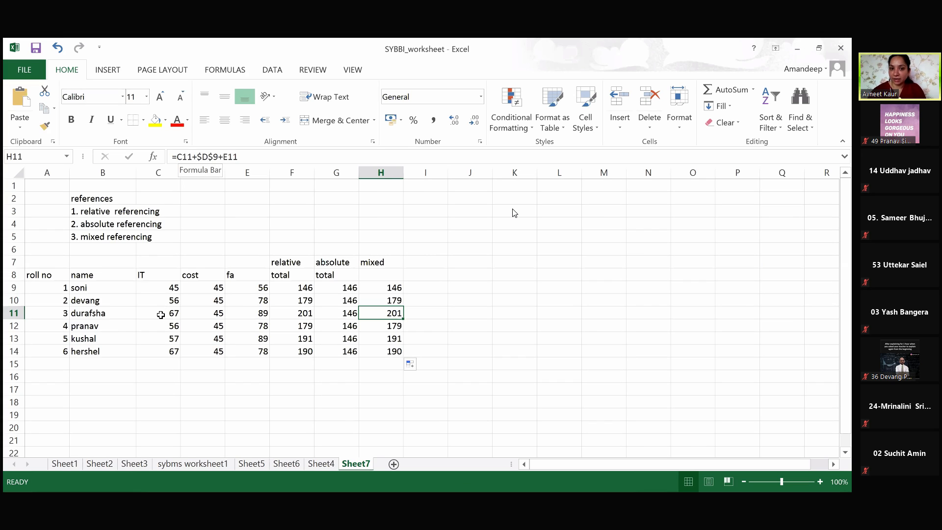
{"action": "left_click_drag", "start_coordinate": [158, 313], "coordinate": [256, 315]}
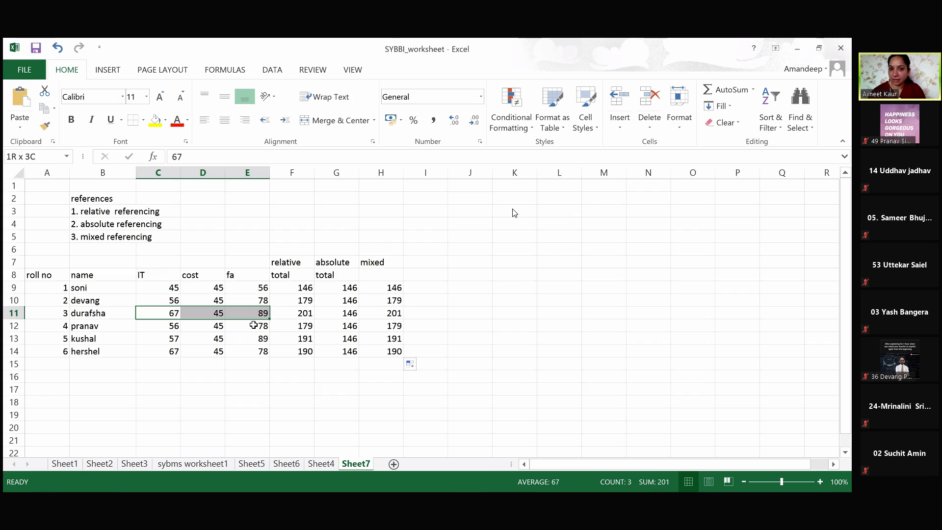
{"action": "left_click", "coordinate": [400, 315]}
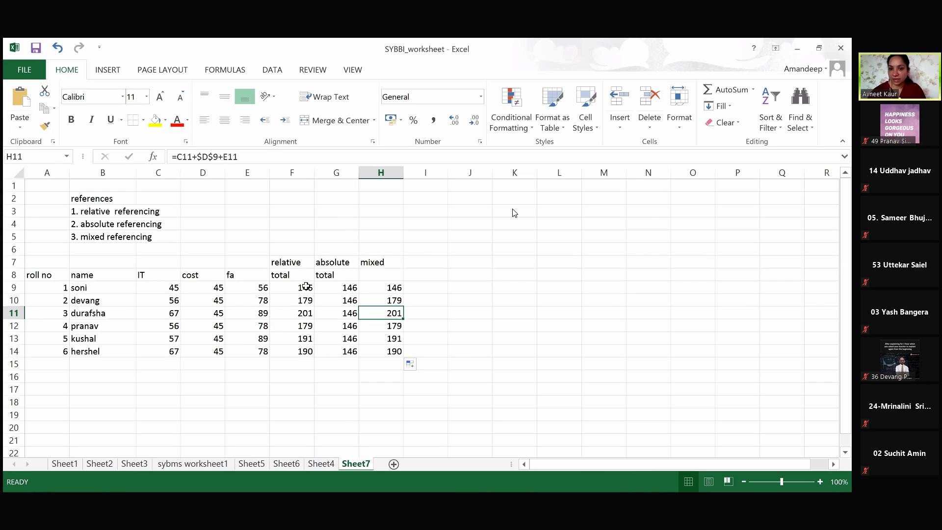
{"action": "left_click", "coordinate": [376, 326]}
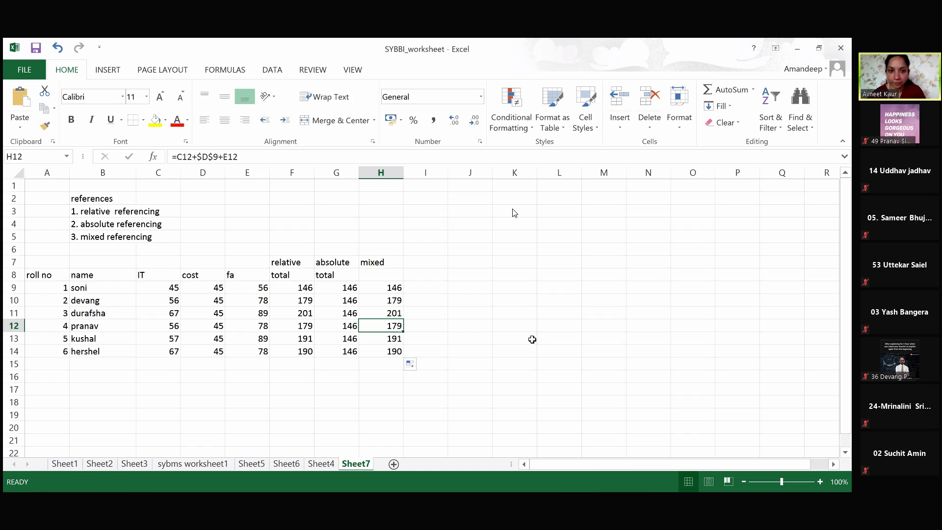
{"action": "left_click", "coordinate": [471, 352]}
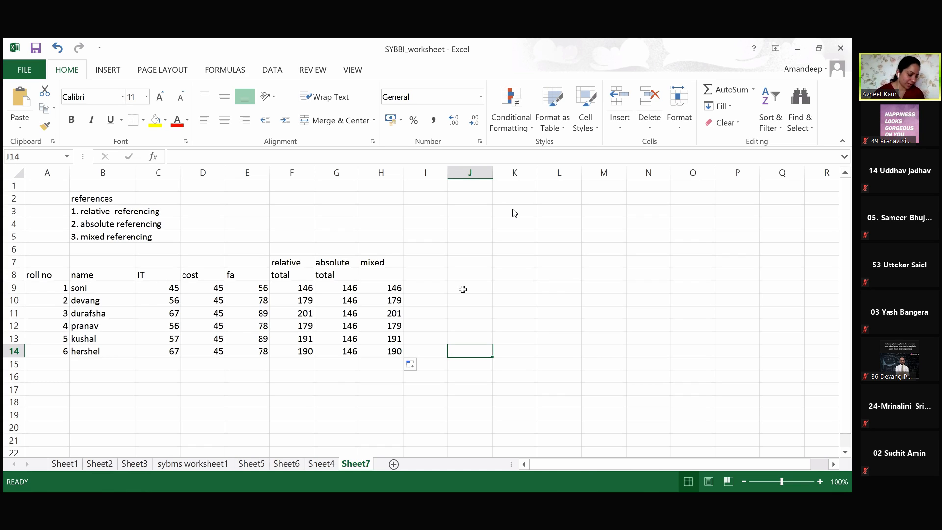
- Start a reference-notation summary beside the table with a1 in K5 and its type, relative, in L5
{"action": "left_click", "coordinate": [528, 235]}
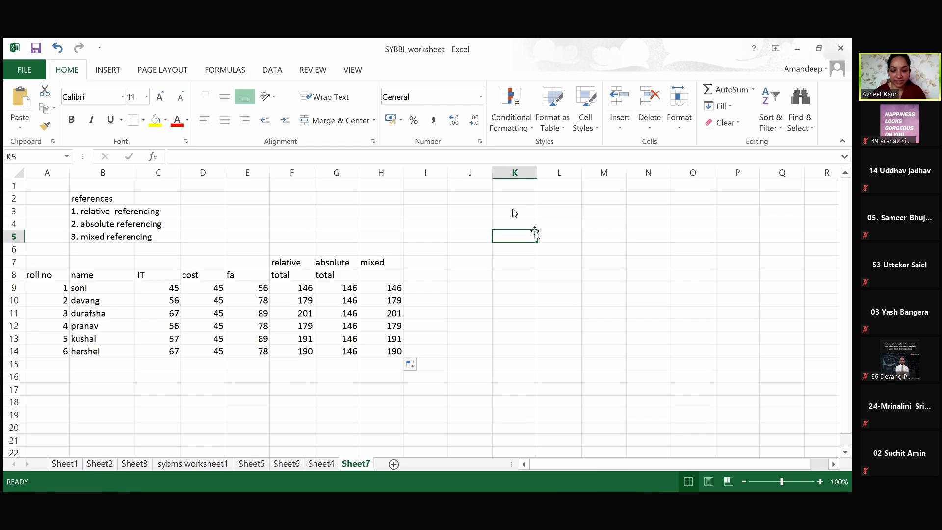
{"action": "type", "text": "a1"}
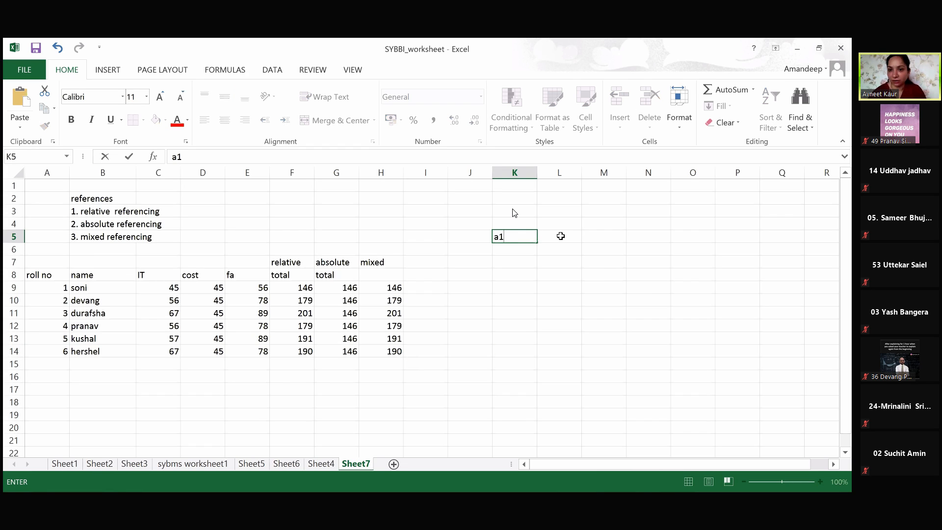
{"action": "left_click", "coordinate": [561, 236]}
{"action": "type", "text": "re"}
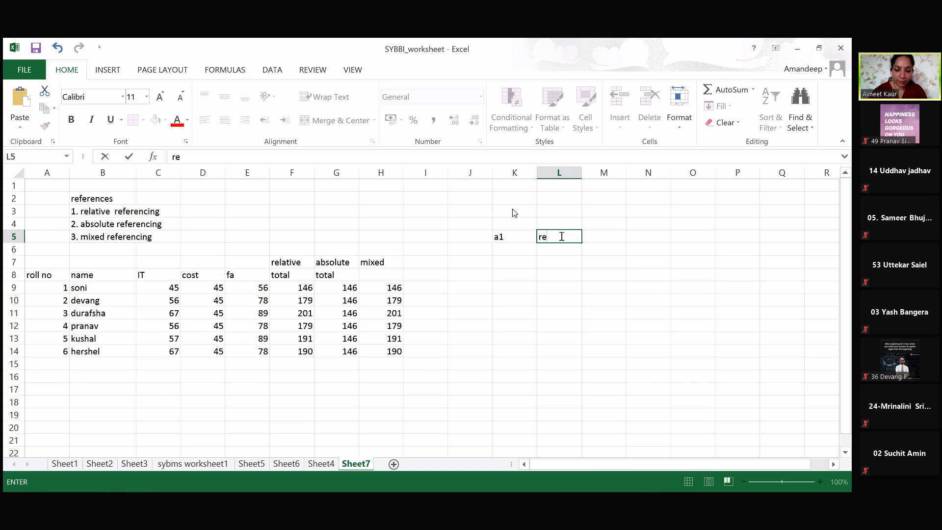
{"action": "type", "text": "lative"}
- Add the notation $a$1 in K6 of the reference summary and its type, absolute, in L6
{"action": "left_click", "coordinate": [522, 257]}
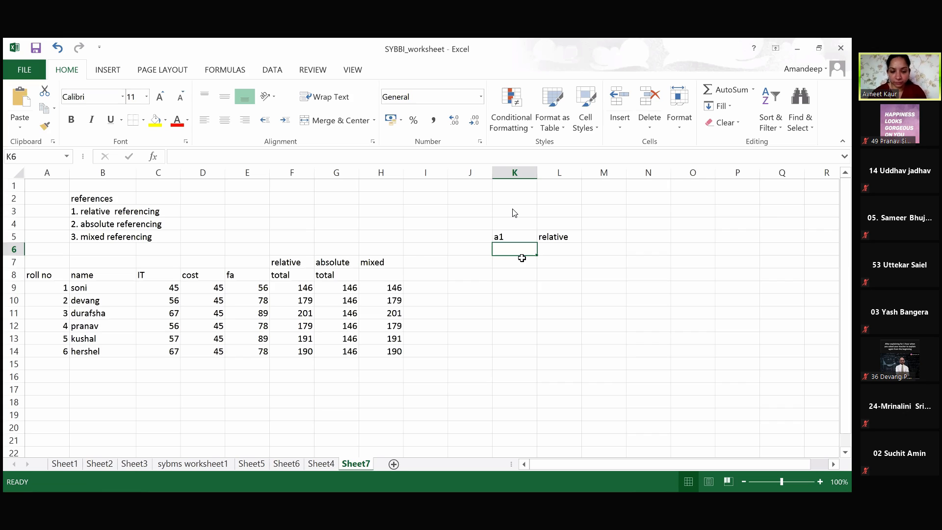
{"action": "type", "text": "4a"}
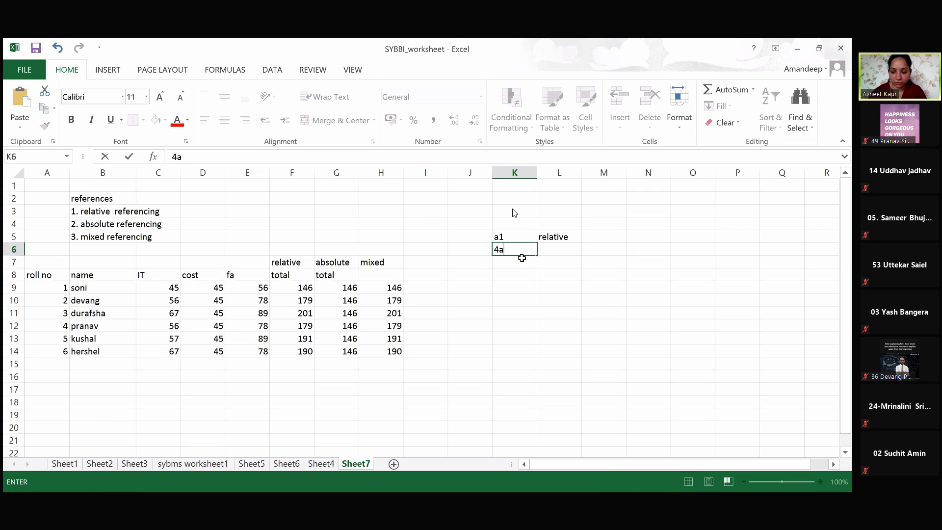
{"action": "type", "text": "$"}
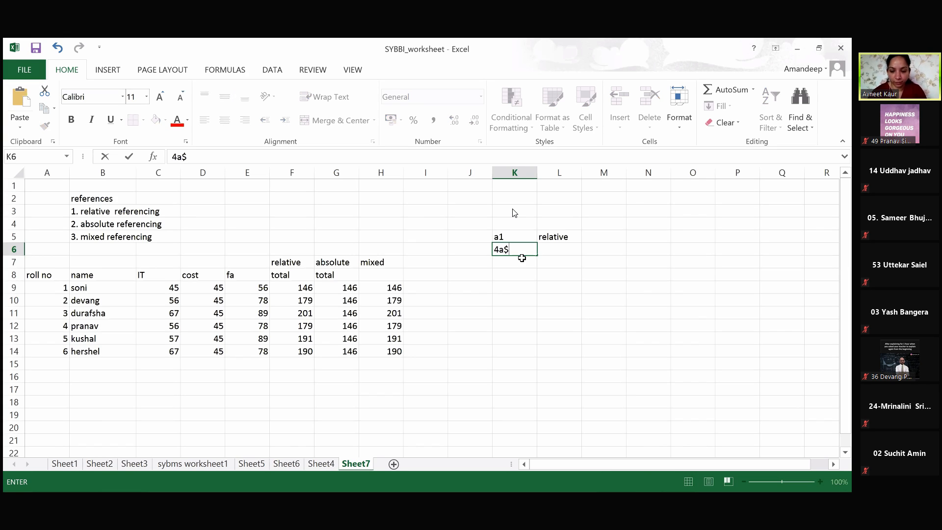
{"action": "key", "text": "BackSpace"}
{"action": "key", "text": "BackSpace"}
{"action": "key", "text": "BackSpace"}
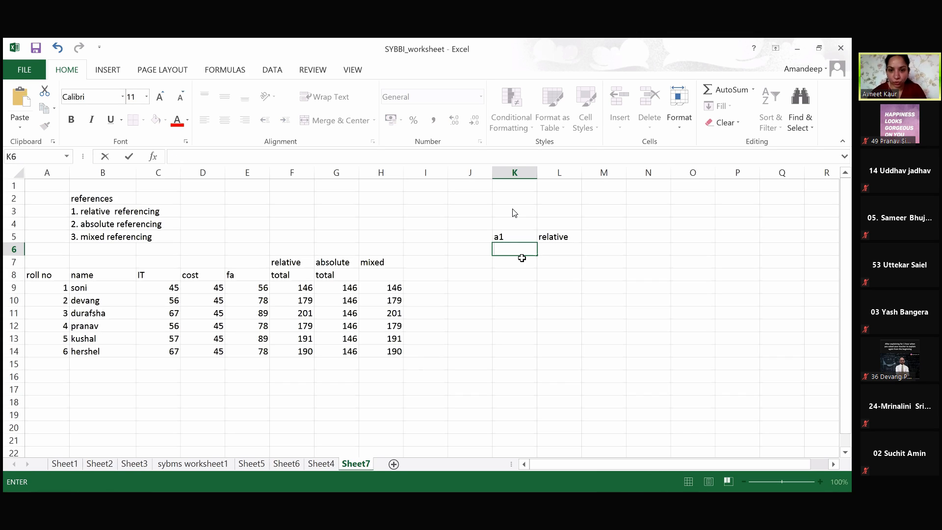
{"action": "type", "text": "$a$"}
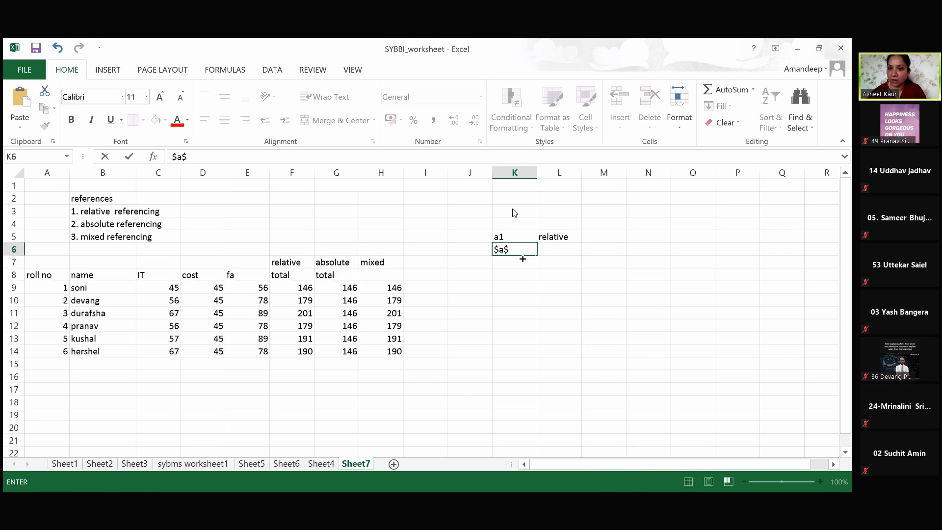
{"action": "type", "text": "1"}
{"action": "key", "text": "Tab"}
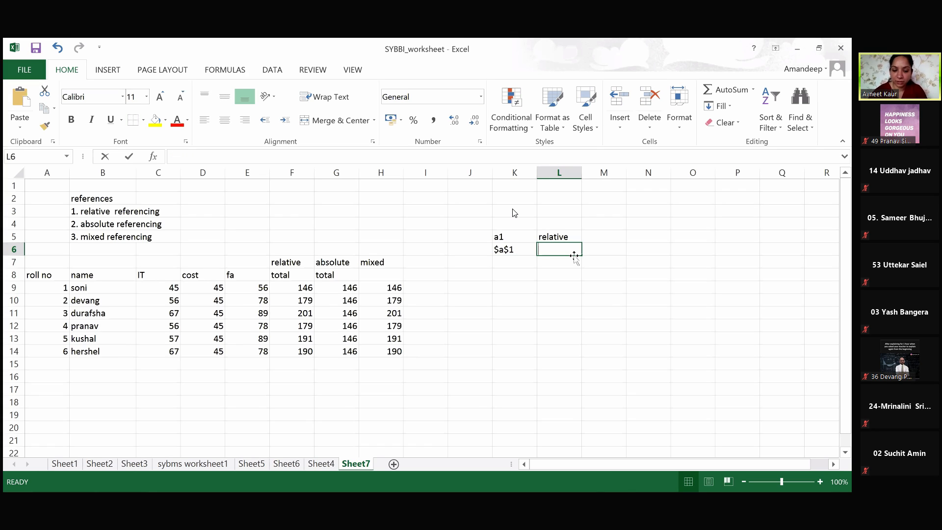
{"action": "type", "text": "absolute"}
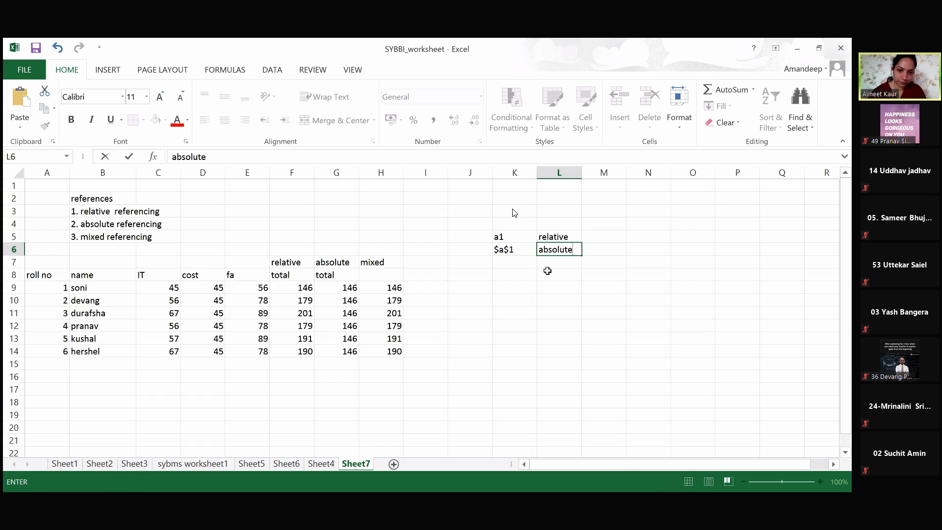
- Add the notation a$1 in K7 of the reference summary and its type, mixed, in L7
{"action": "left_click", "coordinate": [518, 261]}
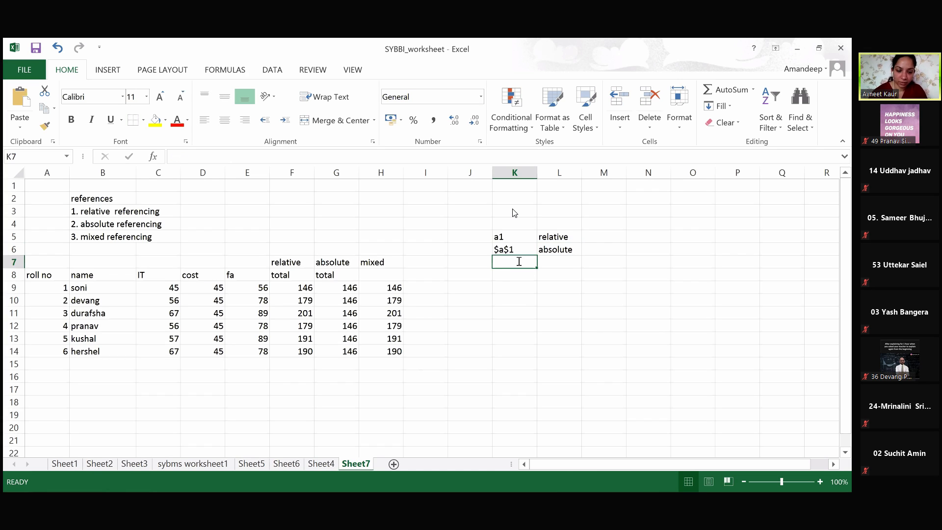
{"action": "type", "text": "a$"}
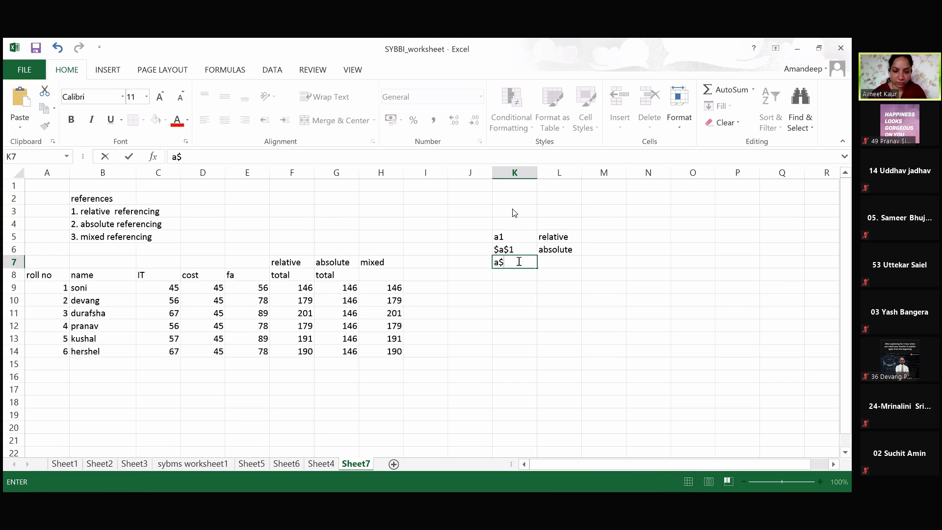
{"action": "type", "text": "1"}
{"action": "left_click", "coordinate": [558, 262]}
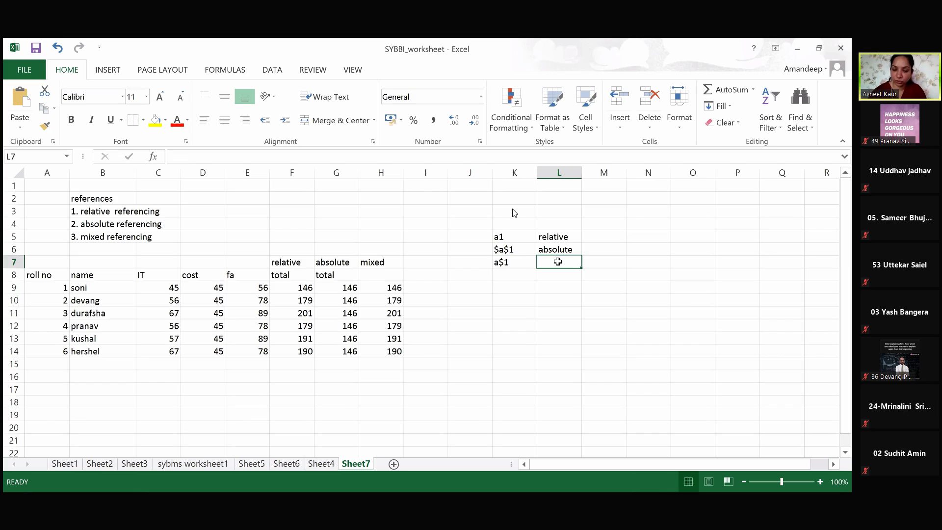
{"action": "type", "text": "mix"}
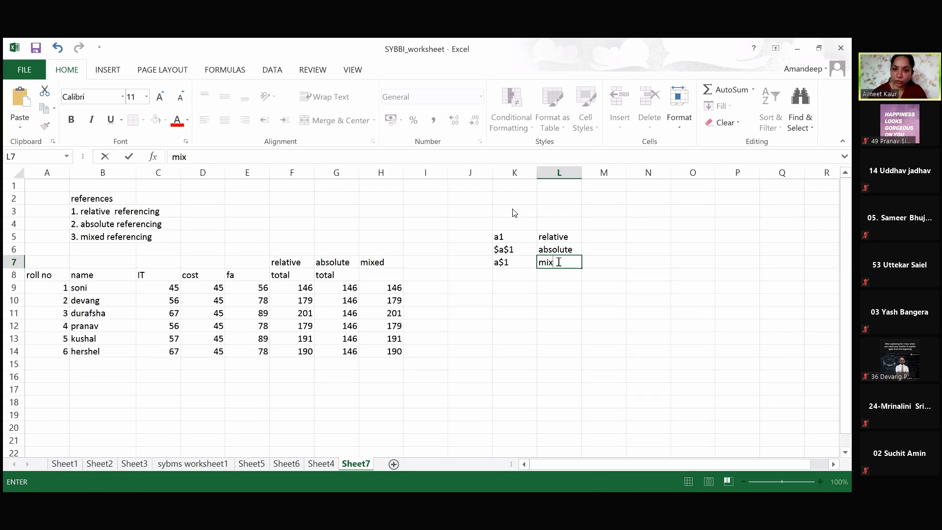
{"action": "type", "text": "ed"}
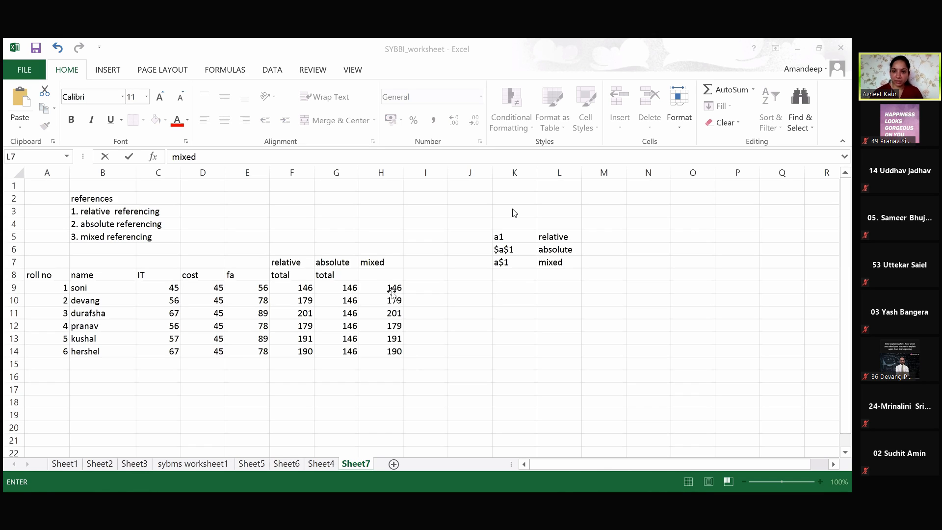
- Examine the mixed total formulas row by row from H9 to H14
{"action": "left_click", "coordinate": [392, 290]}
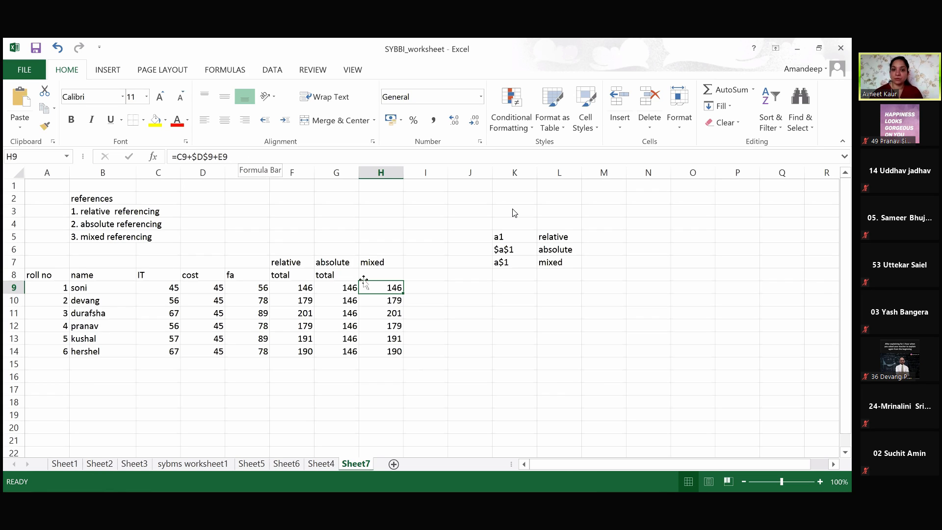
{"action": "left_click", "coordinate": [378, 301]}
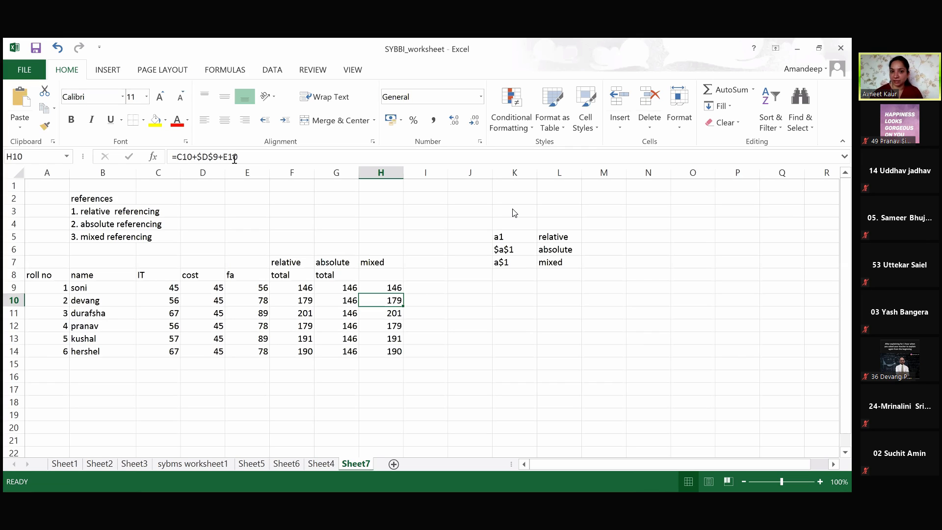
{"action": "left_click", "coordinate": [362, 313]}
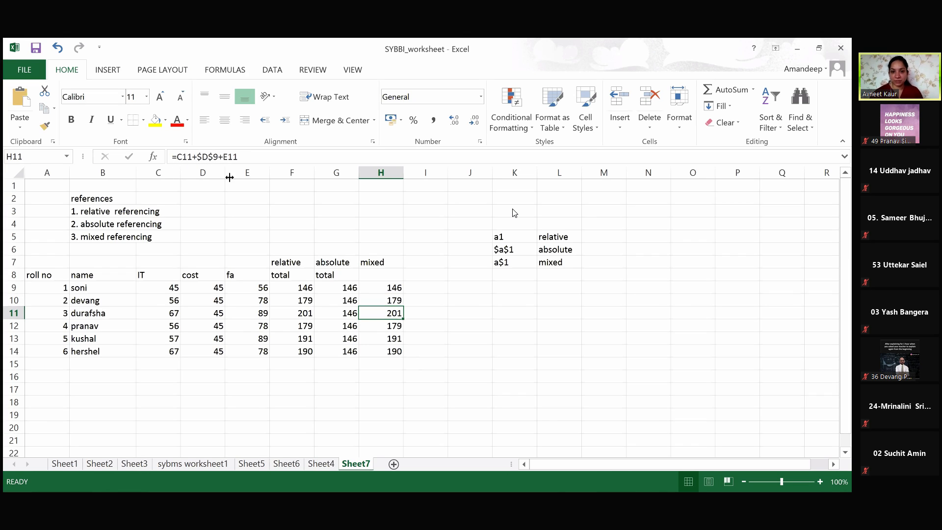
{"action": "key", "text": "Down"}
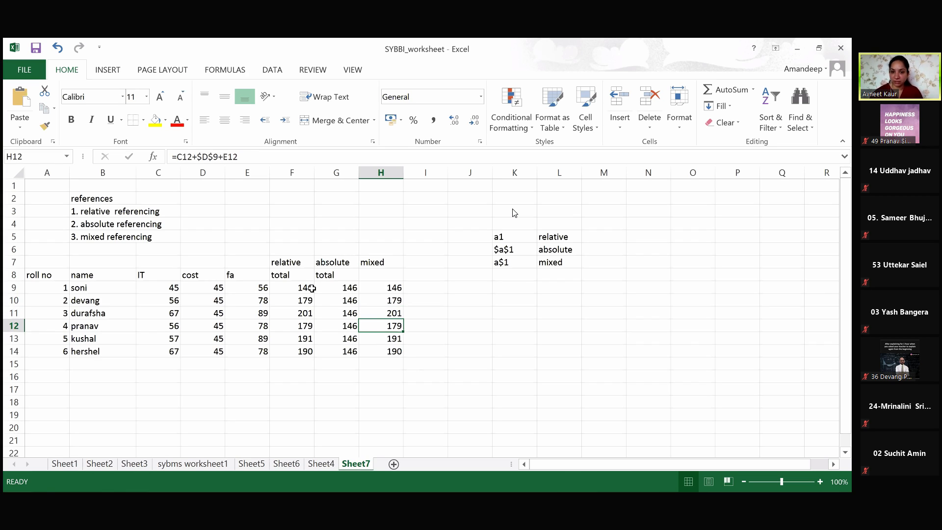
{"action": "key", "text": "Down"}
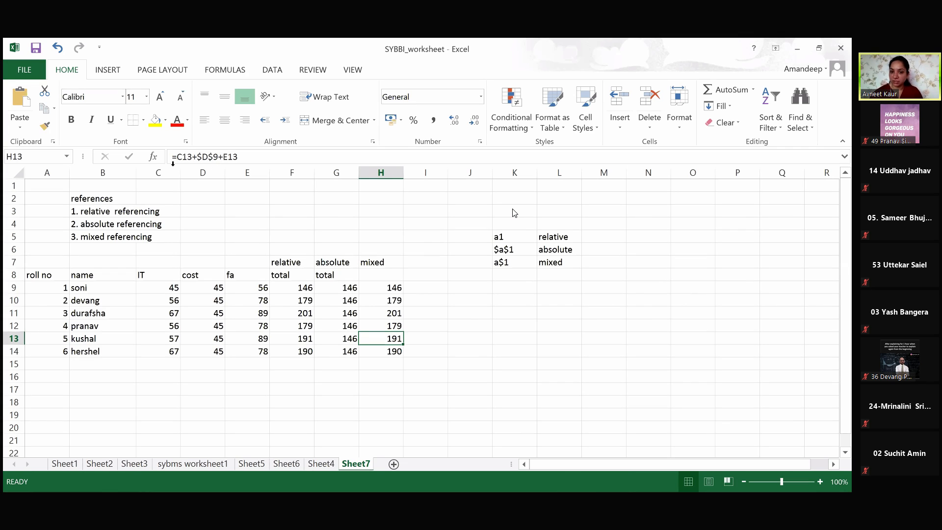
{"action": "key", "text": "Down"}
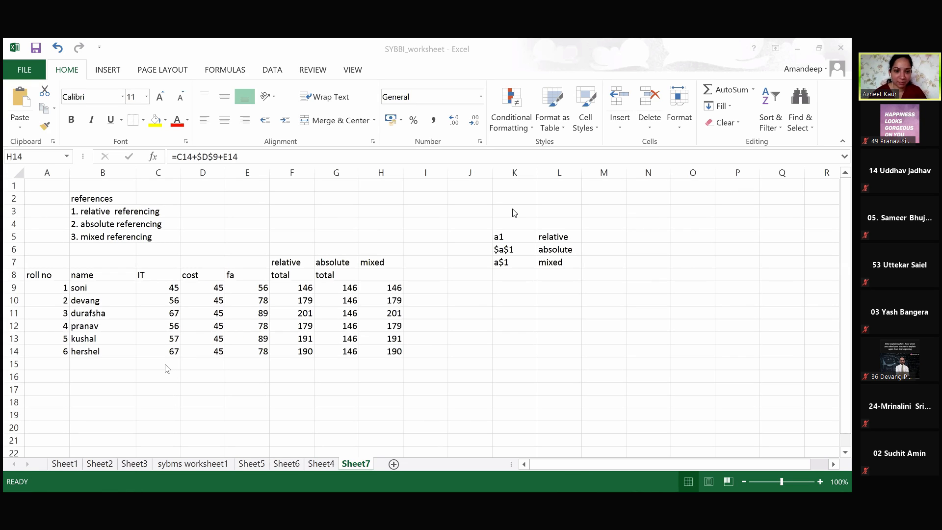
- Label the row beneath the last student as total in B15
{"action": "left_click", "coordinate": [76, 363]}
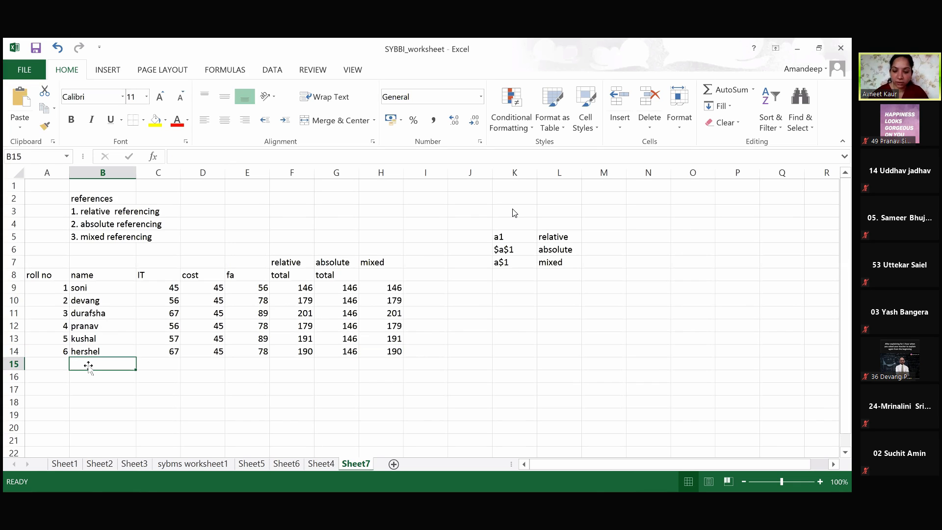
{"action": "type", "text": "total"}
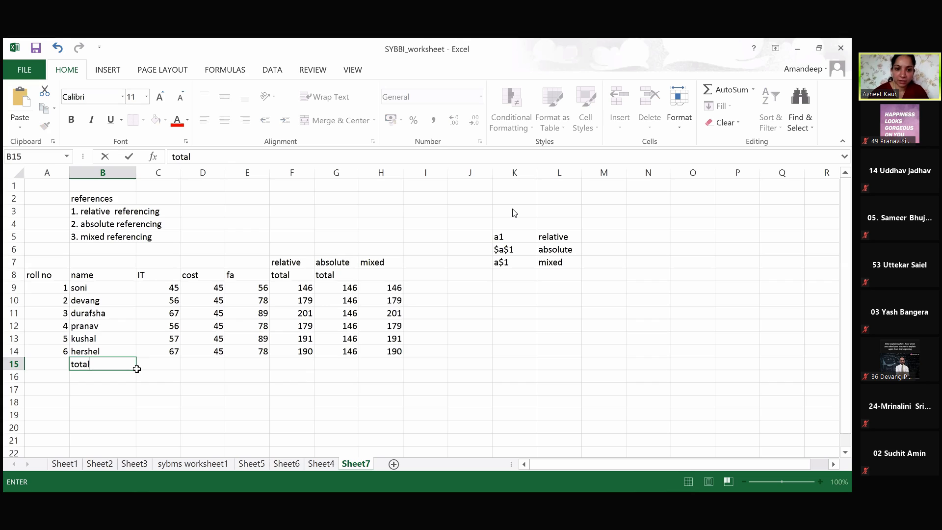
{"action": "left_click", "coordinate": [156, 368]}
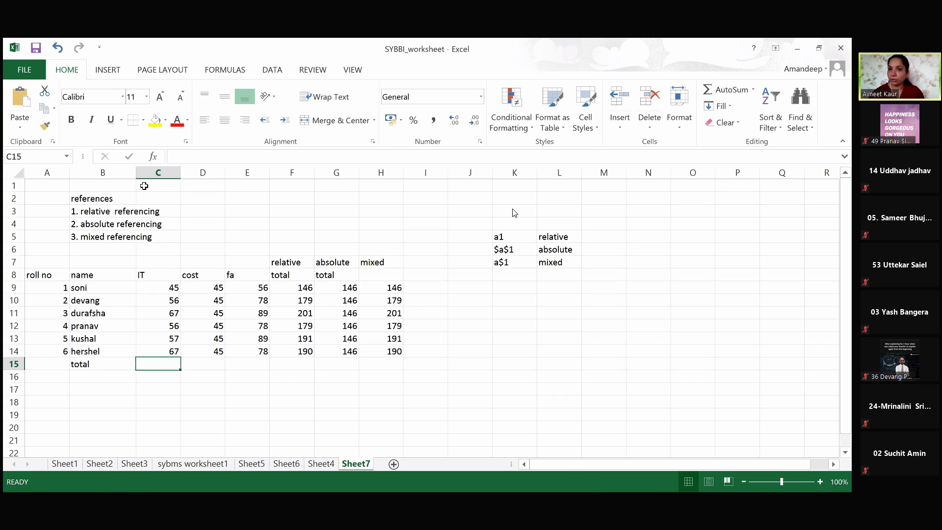
{"action": "left_click", "coordinate": [211, 107]}
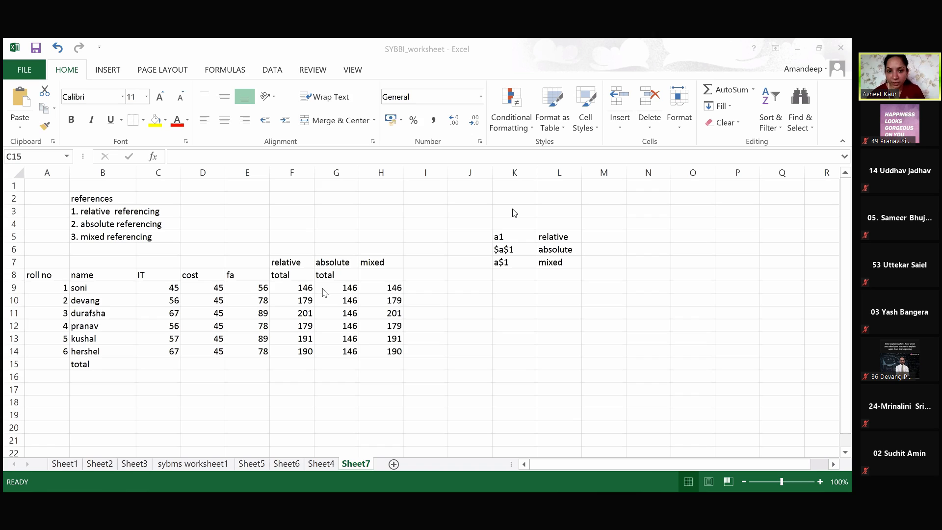
- Inspect the relative total formula in F9
{"action": "left_click", "coordinate": [307, 290]}
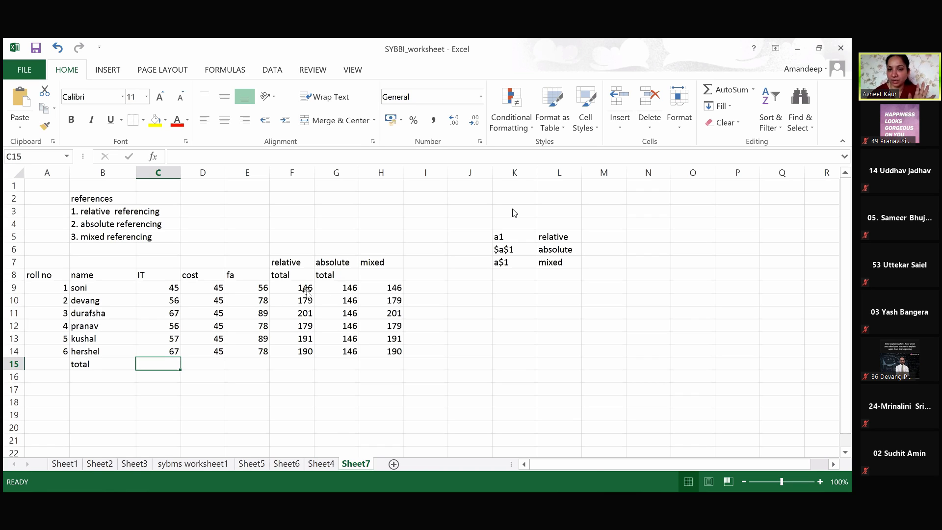
{"action": "left_click", "coordinate": [307, 289]}
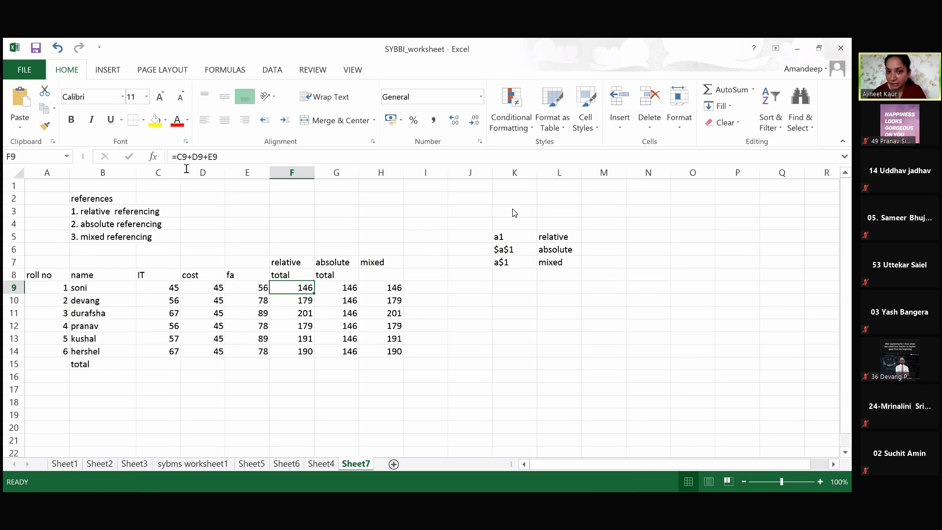
{"action": "left_click", "coordinate": [529, 291]}
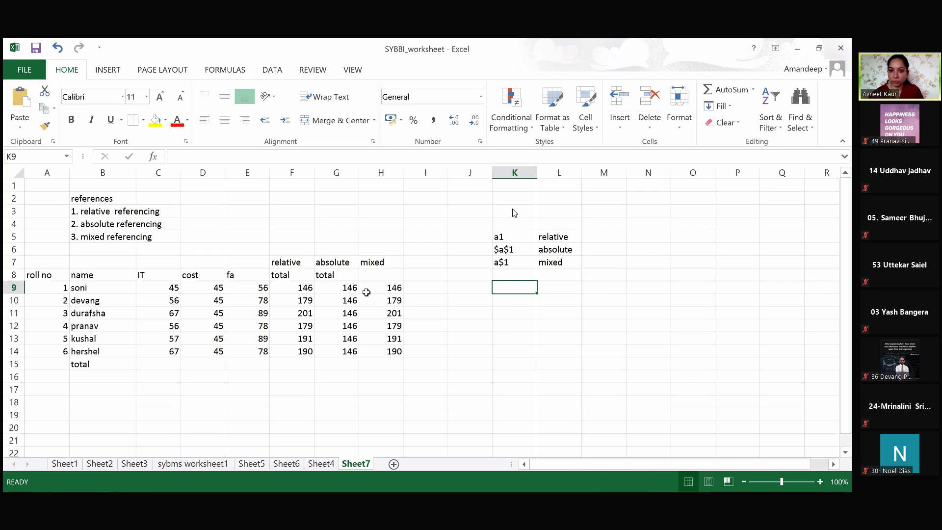
{"action": "left_click", "coordinate": [427, 287]}
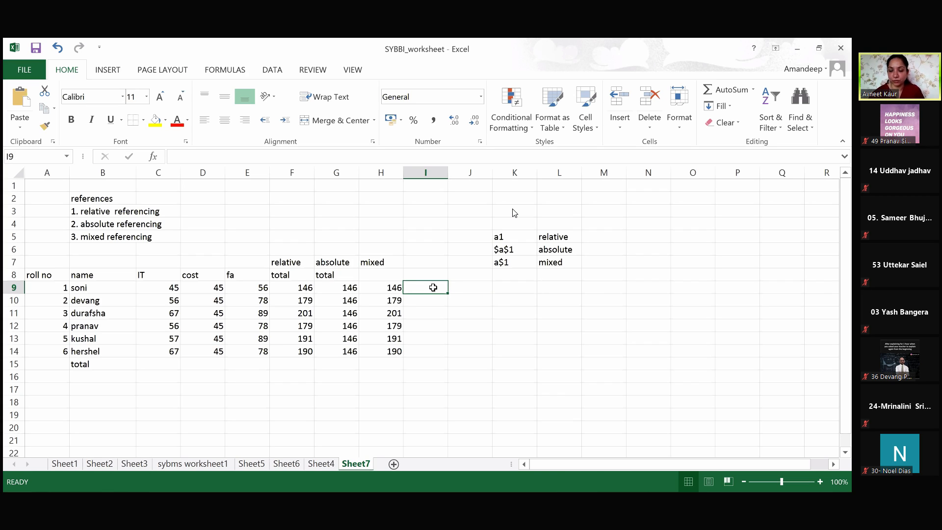
{"action": "type", "text": "="}
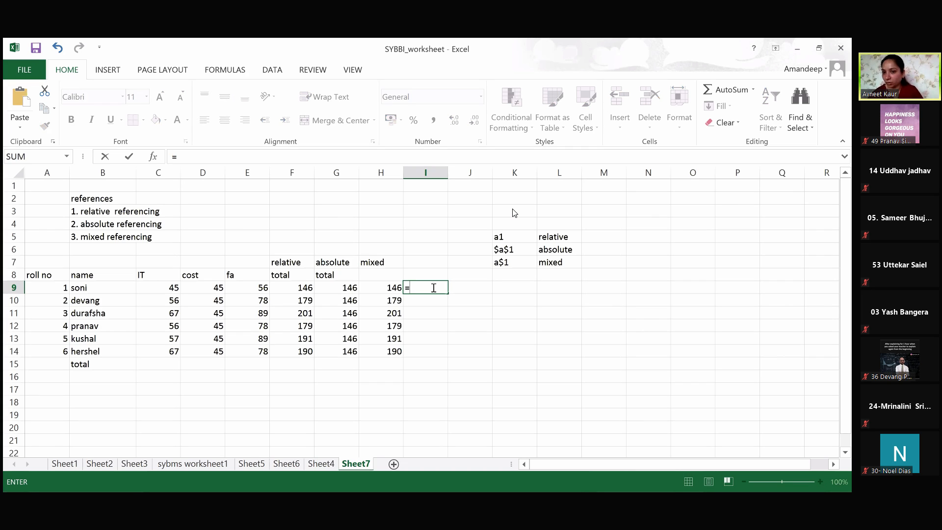
{"action": "type", "text": "sum"}
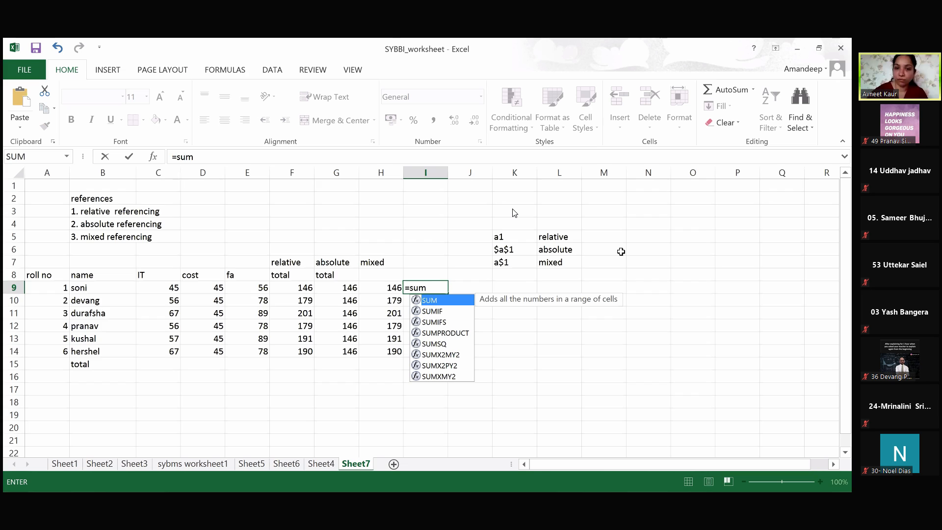
{"action": "key", "text": "Escape"}
- Start a function syntax note beside the reference summary with sum() in N6 and arguments in N7
{"action": "left_click", "coordinate": [646, 249]}
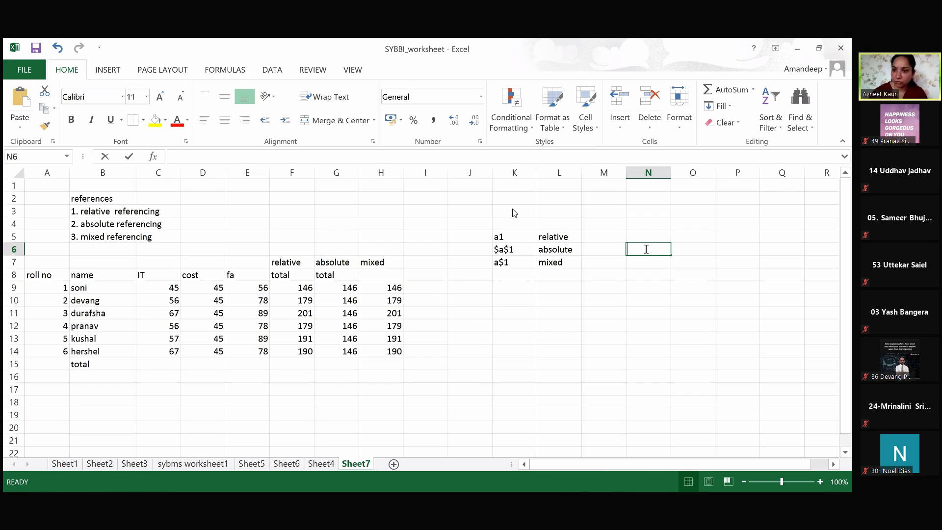
{"action": "type", "text": "sum"}
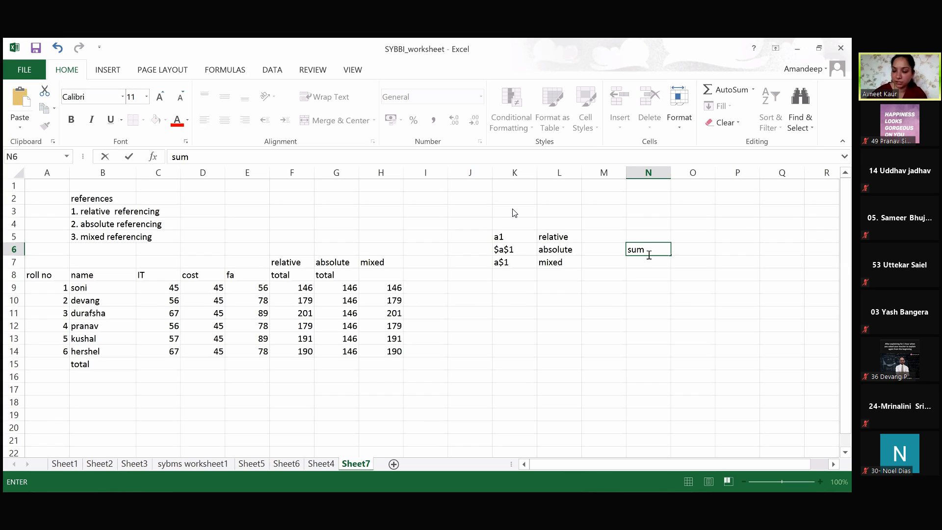
{"action": "type", "text": "("}
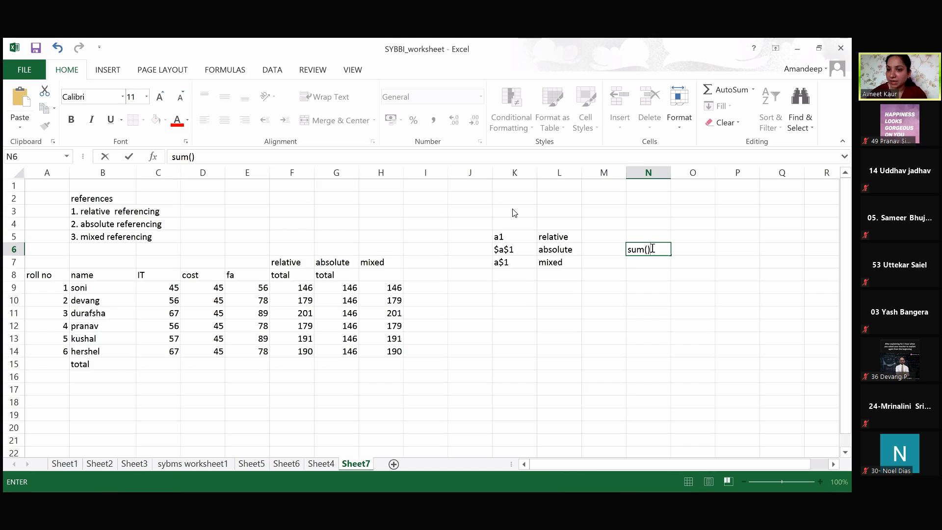
{"action": "left_click", "coordinate": [645, 251]}
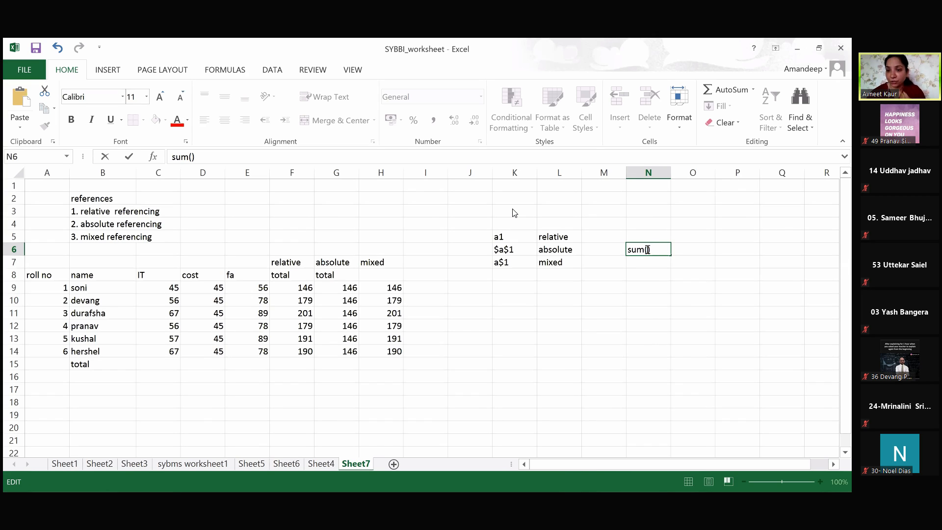
{"action": "key", "text": "Return"}
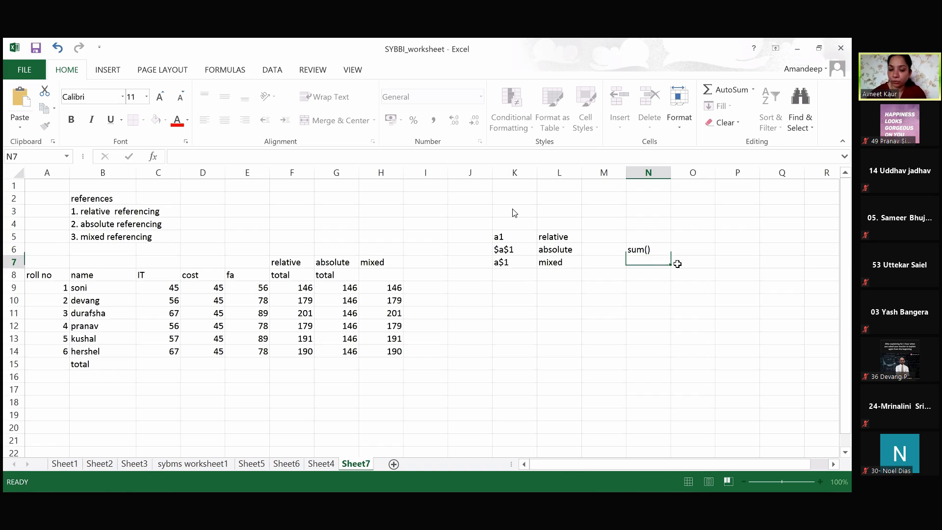
{"action": "type", "text": "argu"}
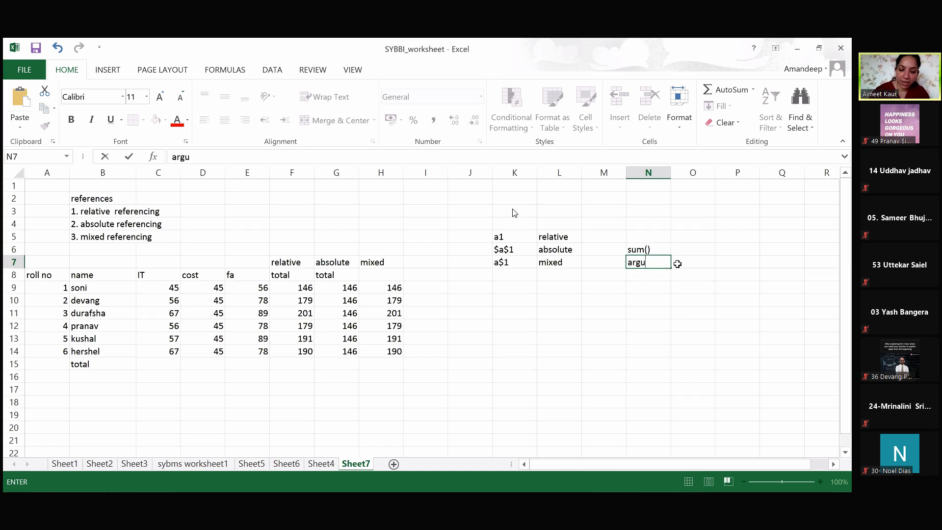
{"action": "type", "text": "ments"}
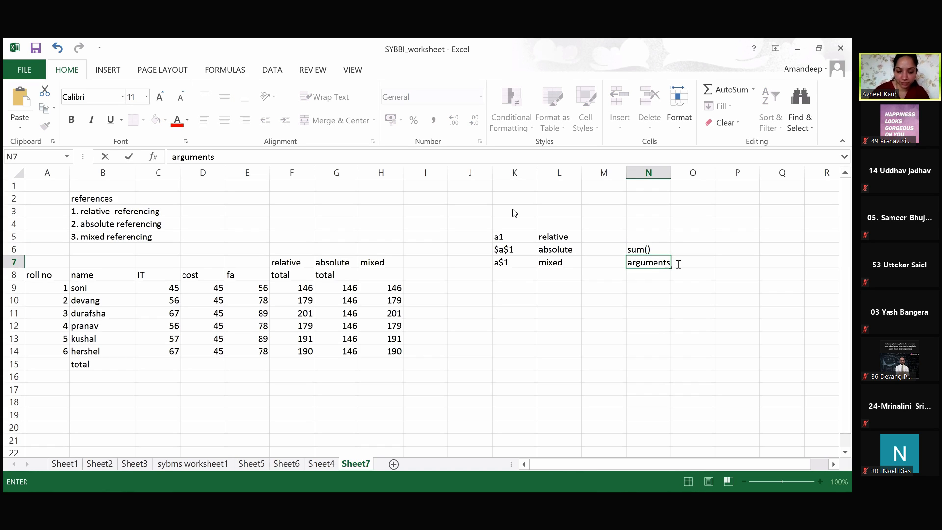
- Extend the note in N7 beneath sum() so that it reads arguments,parameters
{"action": "type", "text": ",param"}
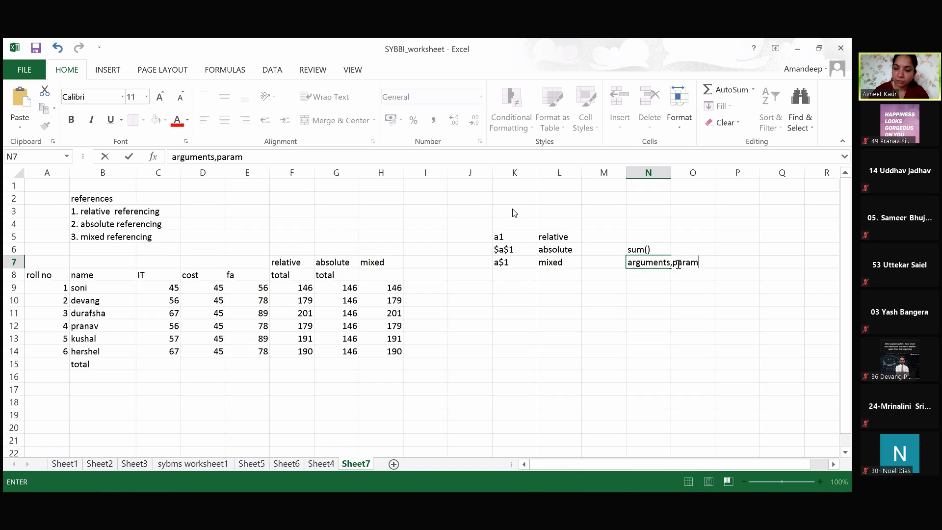
{"action": "type", "text": "eters"}
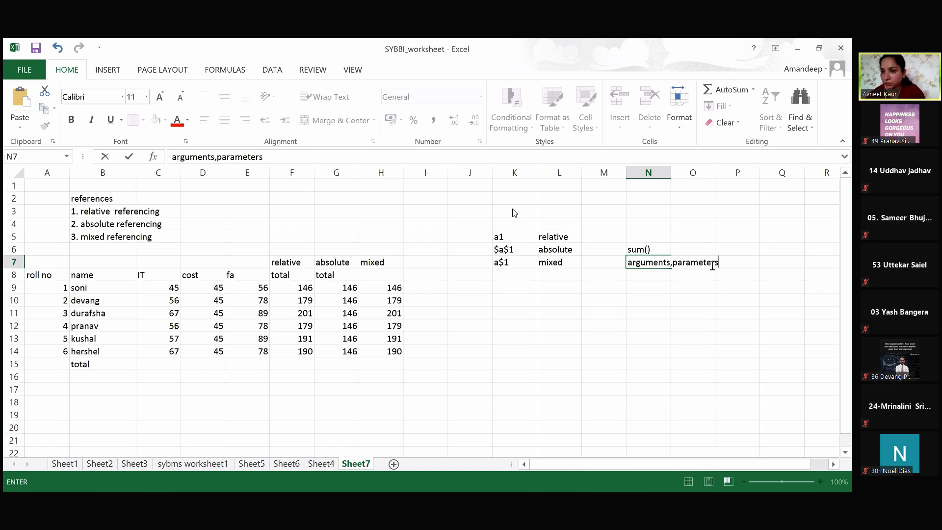
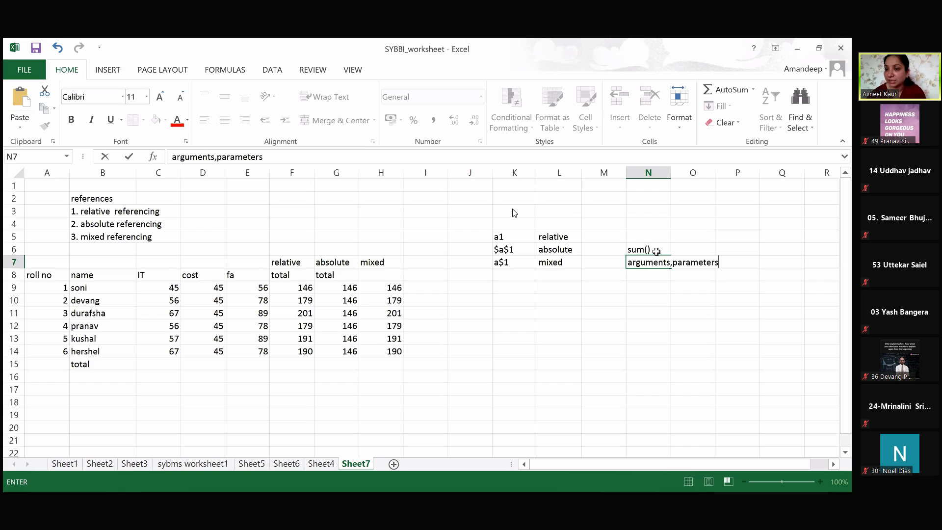
- Total the first student's three marks in I9 with the formula =sum(C9:E9)
{"action": "left_click", "coordinate": [437, 287]}
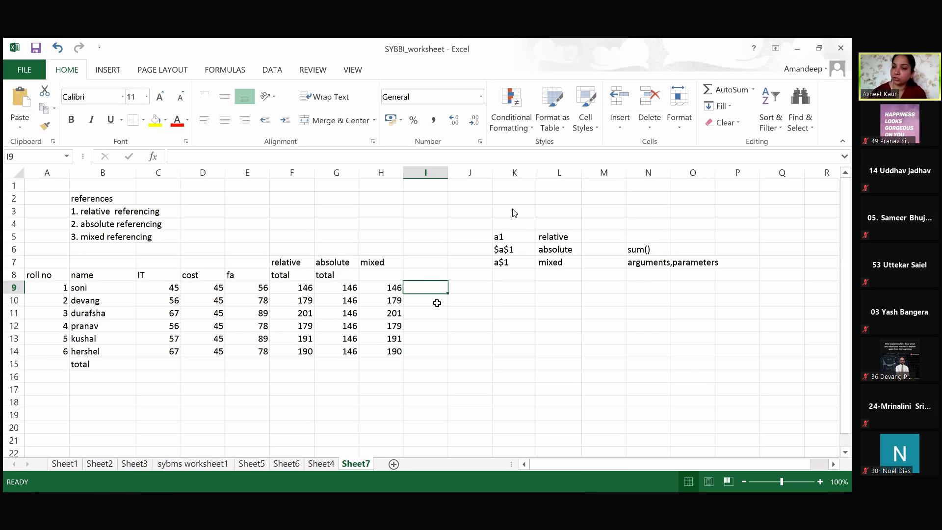
{"action": "type", "text": "="}
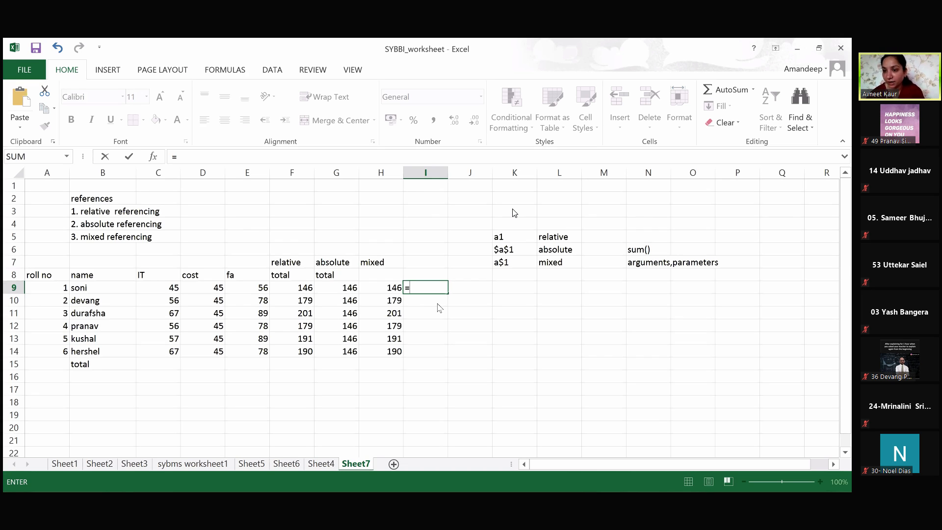
{"action": "type", "text": "sum"}
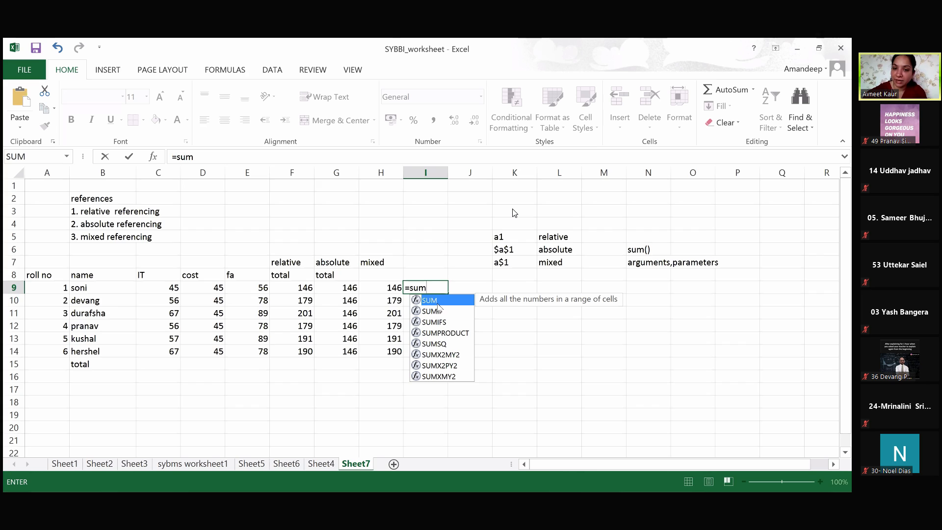
{"action": "type", "text": "("}
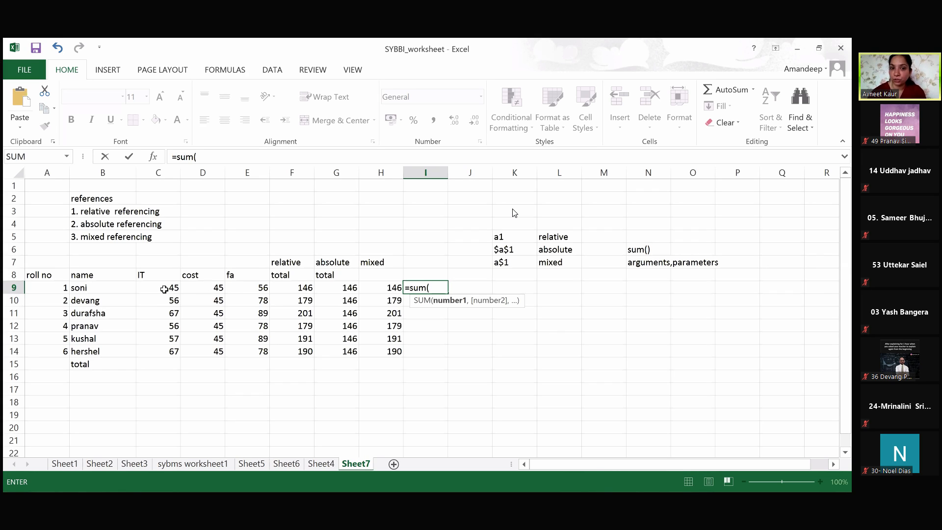
{"action": "left_click", "coordinate": [163, 291]}
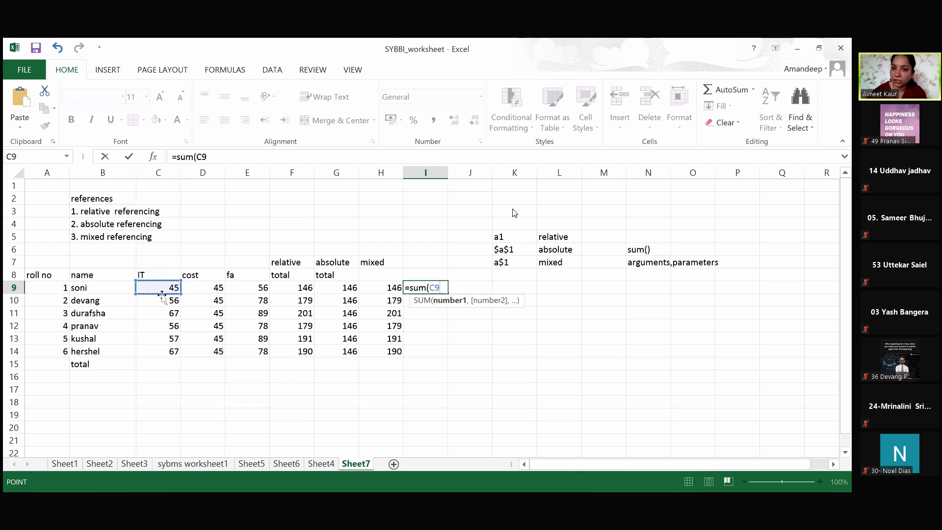
{"action": "key", "text": "F8"}
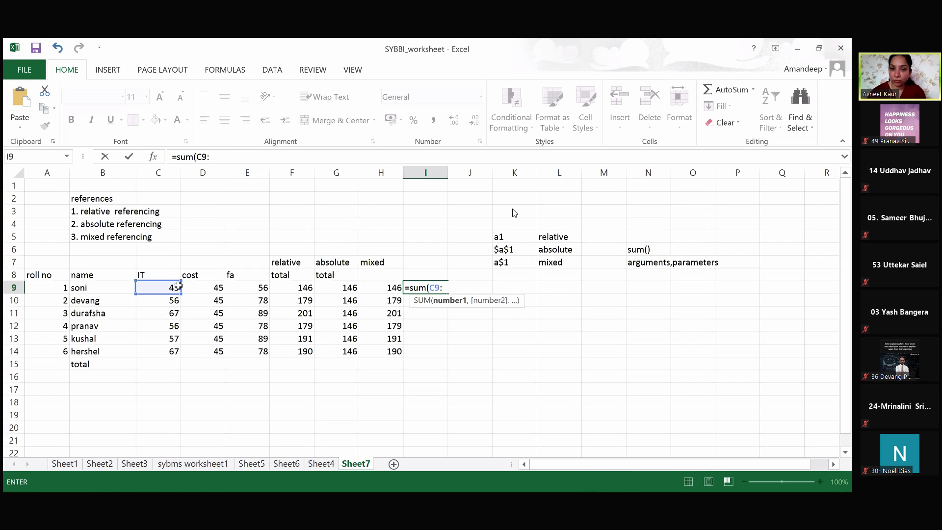
{"action": "left_click", "coordinate": [253, 292]}
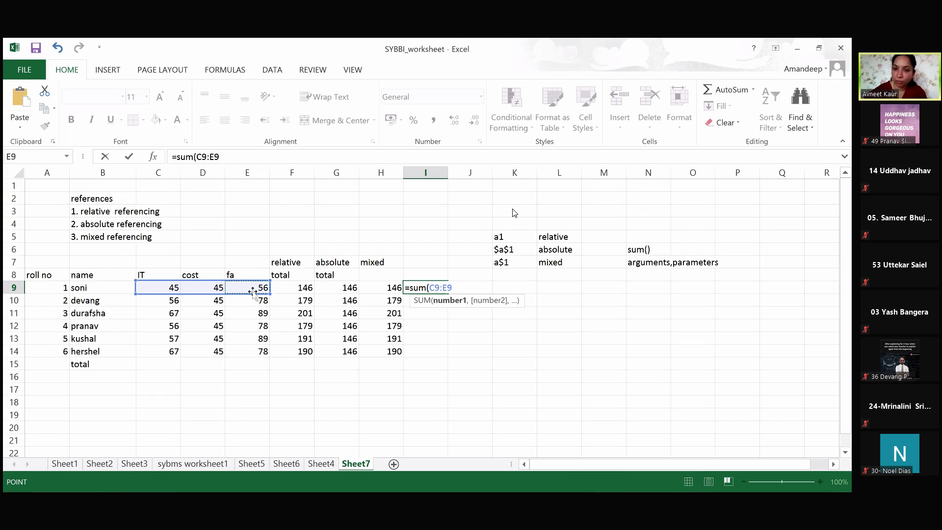
{"action": "type", "text": ")"}
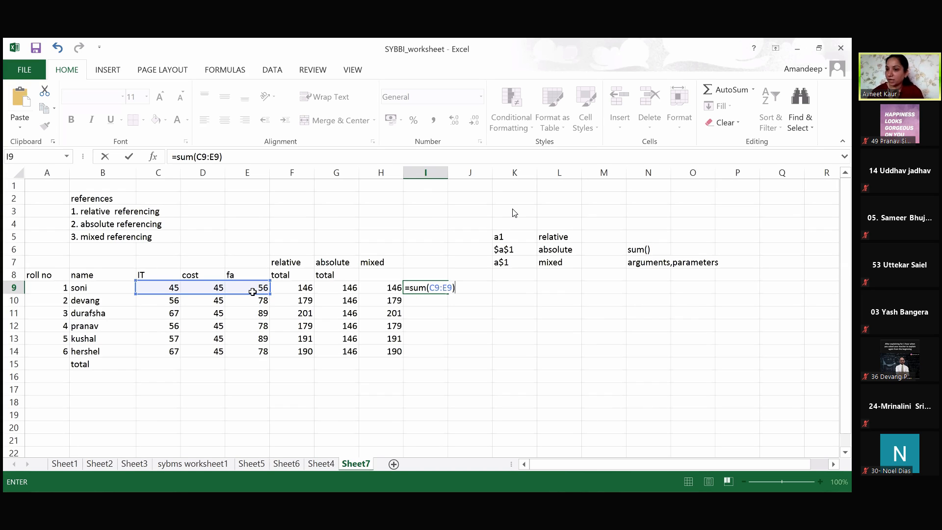
{"action": "key", "text": "Return"}
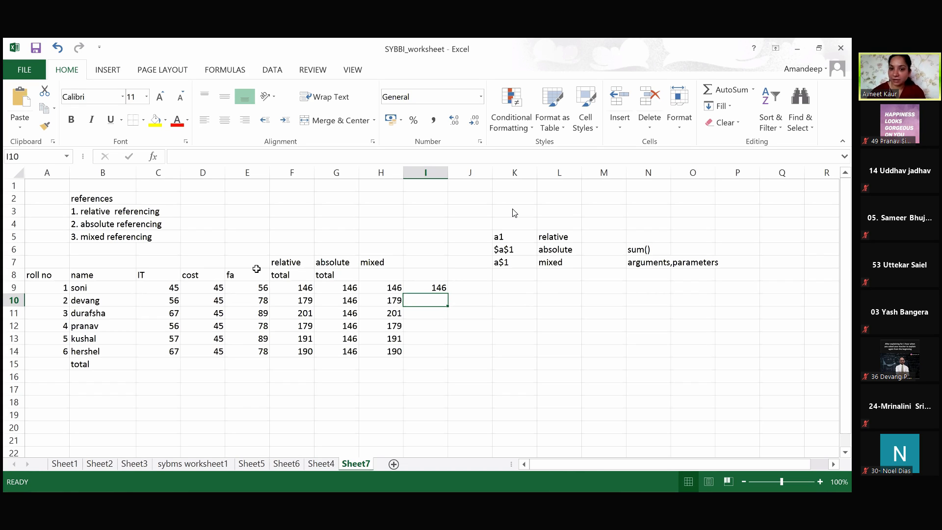
- Copy the SUM formula from I9 down to I14 and check the copied formulas in I11 and I12
{"action": "left_click", "coordinate": [433, 290]}
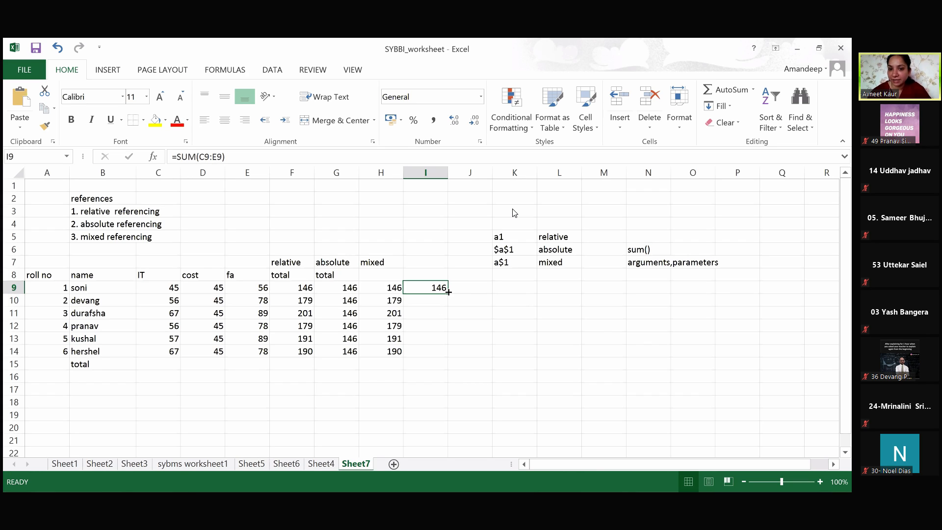
{"action": "left_click_drag", "start_coordinate": [446, 294], "coordinate": [443, 352]}
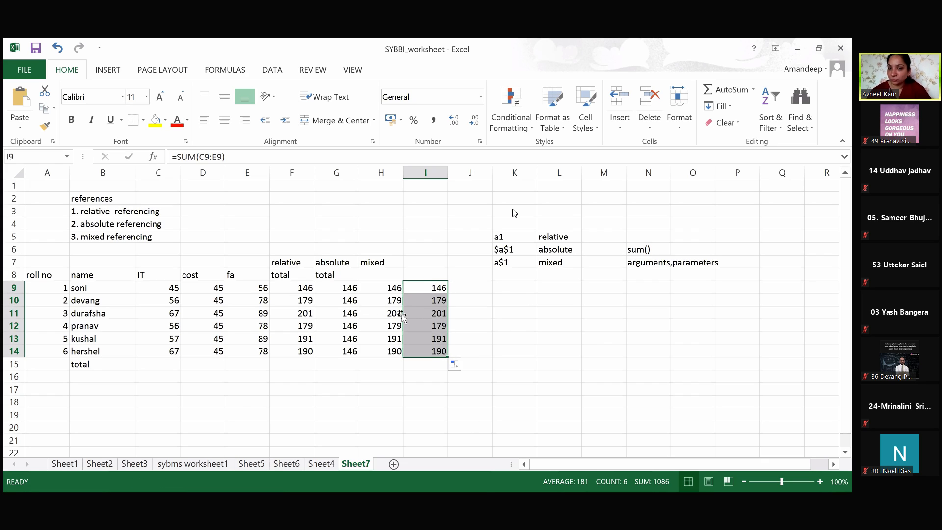
{"action": "left_click", "coordinate": [421, 313]}
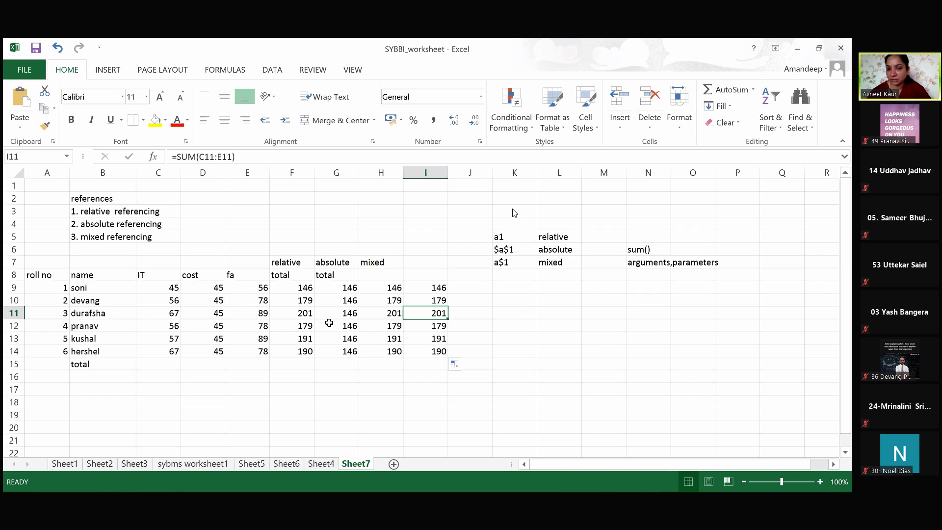
{"action": "key", "text": "Down"}
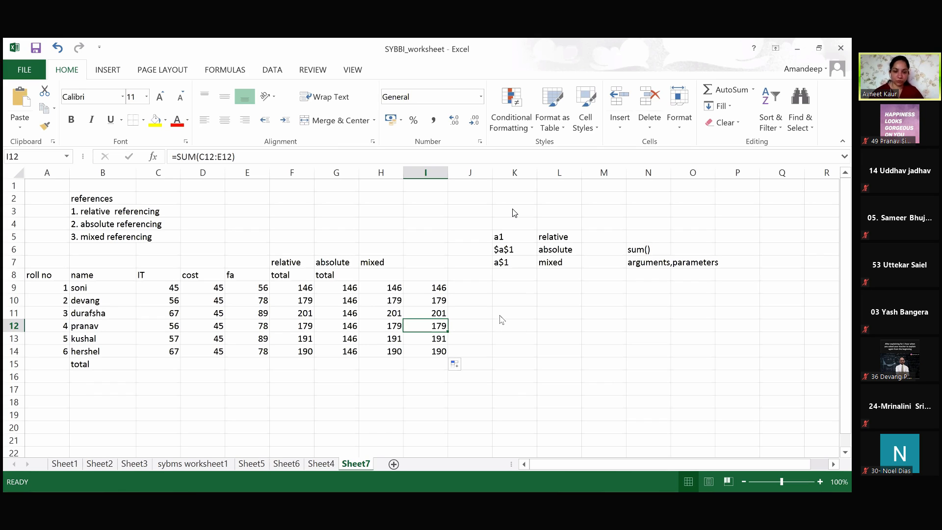
- Round 2.15 to one decimal place in K10 with the formula =round(2.15,1)
{"action": "left_click", "coordinate": [508, 296]}
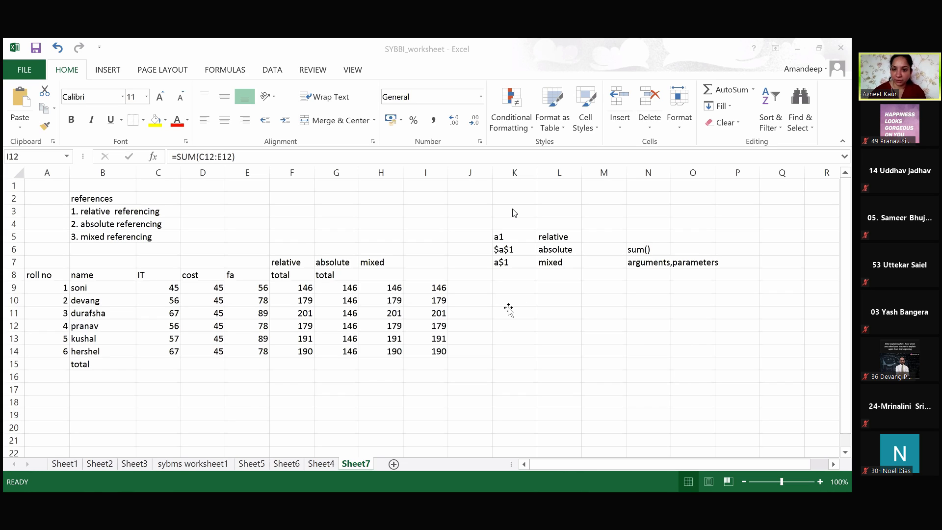
{"action": "left_click", "coordinate": [519, 298]}
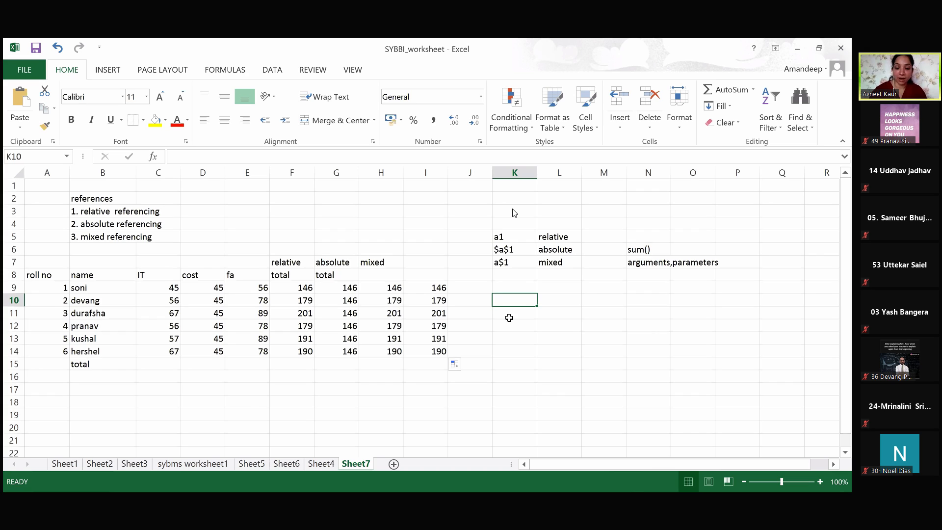
{"action": "type", "text": "="}
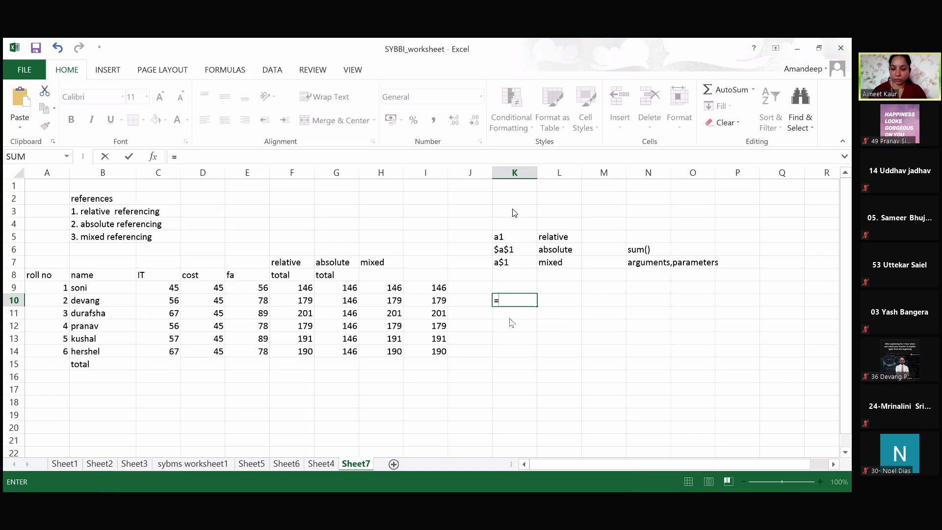
{"action": "type", "text": "round"}
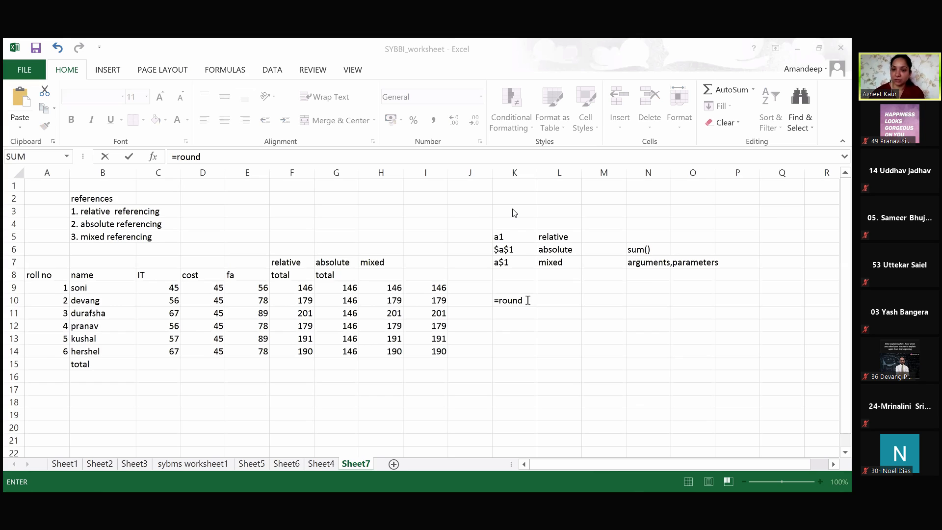
{"action": "left_click", "coordinate": [529, 299]}
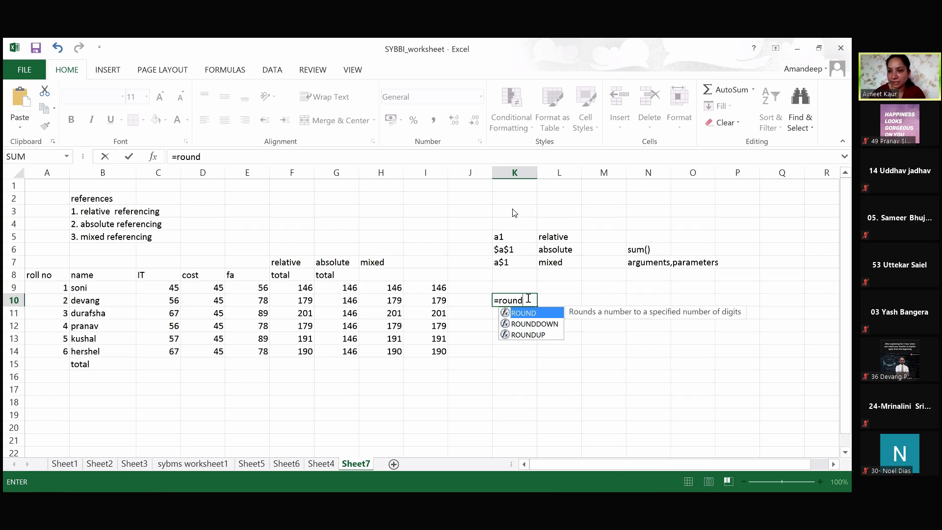
{"action": "type", "text": "("}
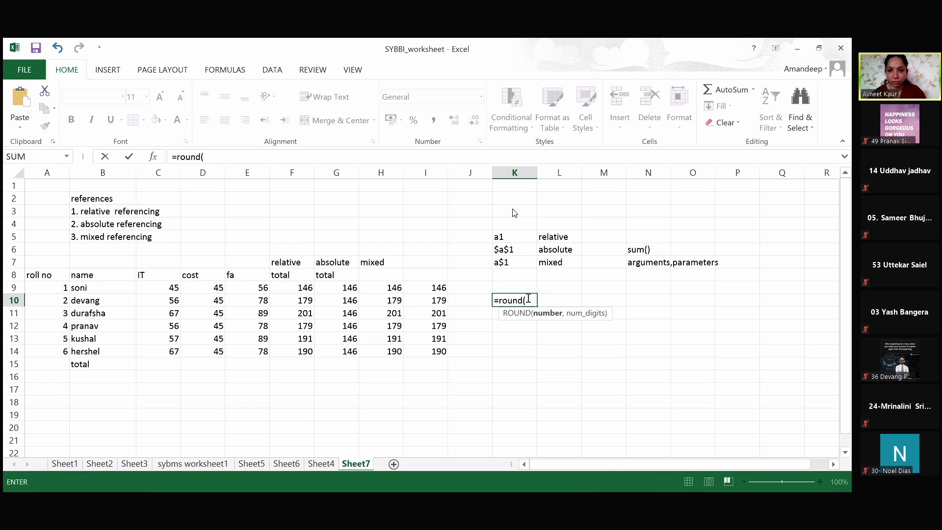
{"action": "type", "text": "2.15"}
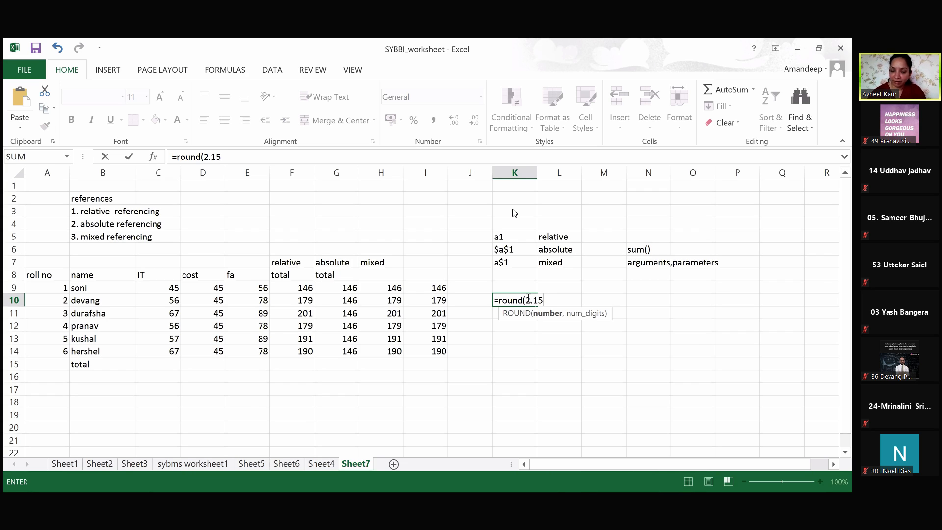
{"action": "type", "text": ","}
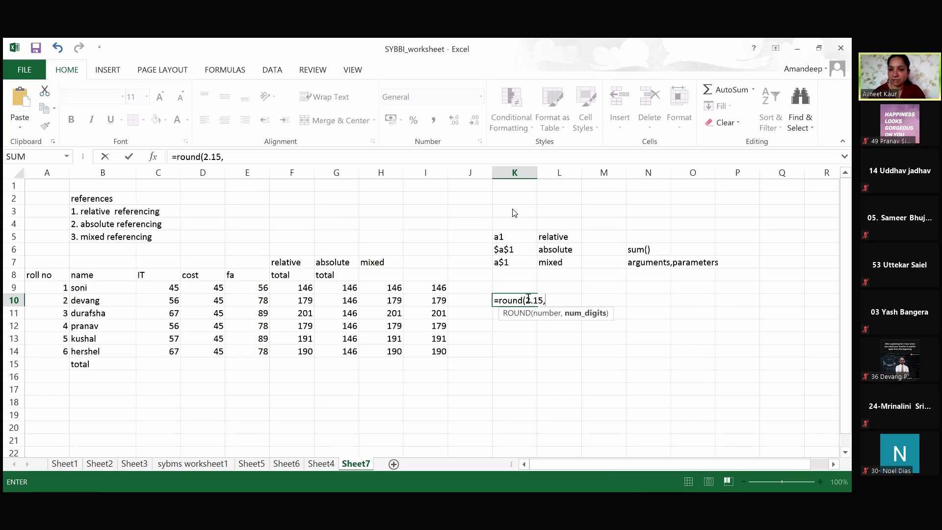
{"action": "type", "text": "1"}
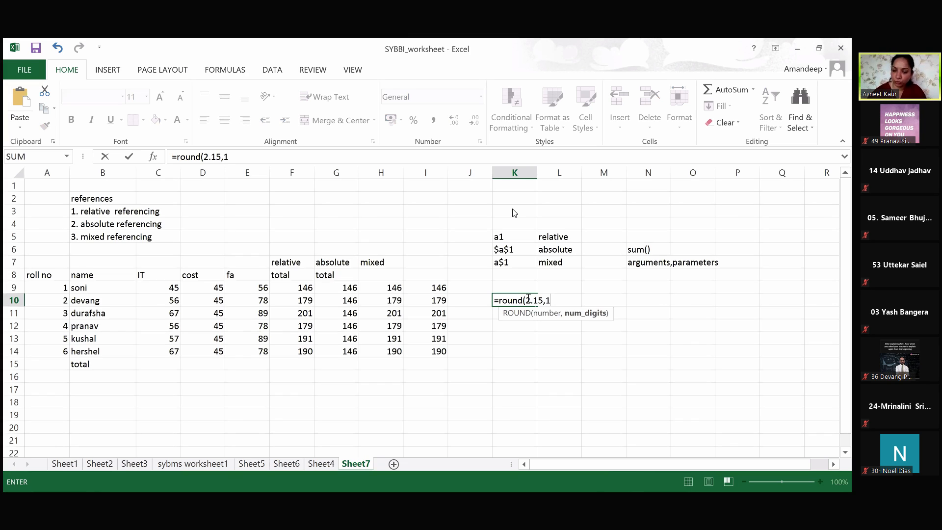
{"action": "type", "text": ")"}
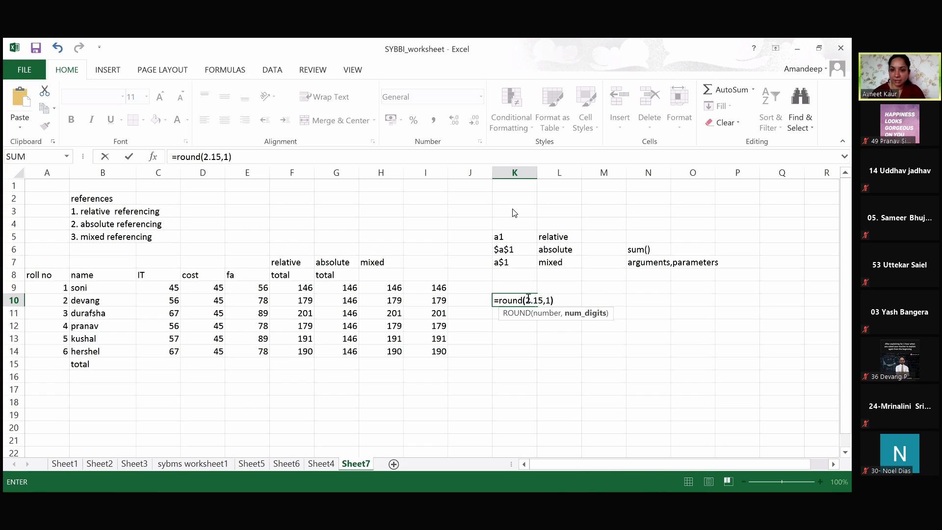
{"action": "key", "text": "Return"}
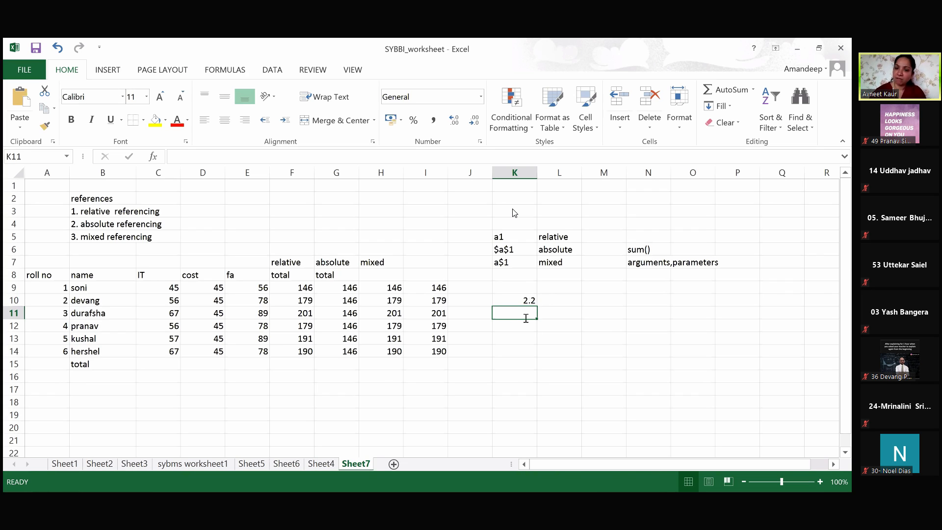
- Round 2.15 to zero decimal places in K11 with the formula =round(2.15,0)
{"action": "type", "text": "="}
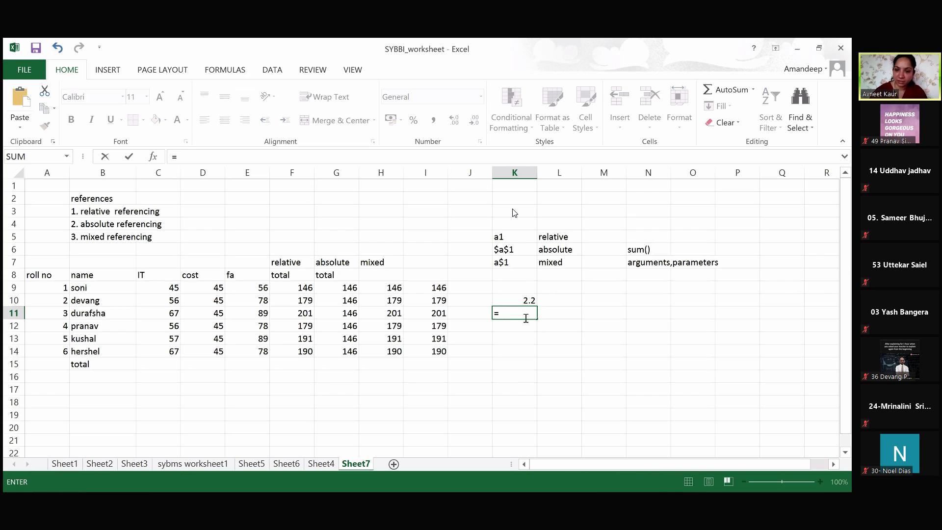
{"action": "type", "text": "round"}
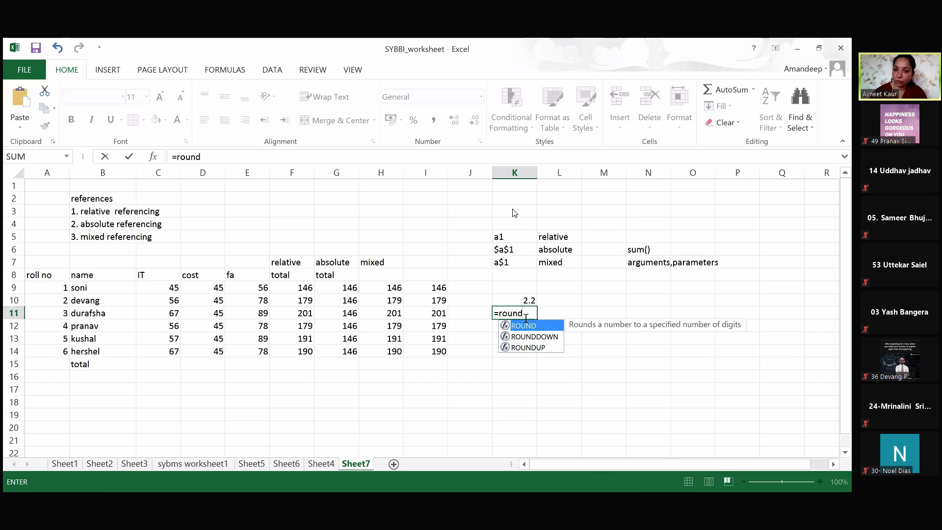
{"action": "type", "text": "(2"}
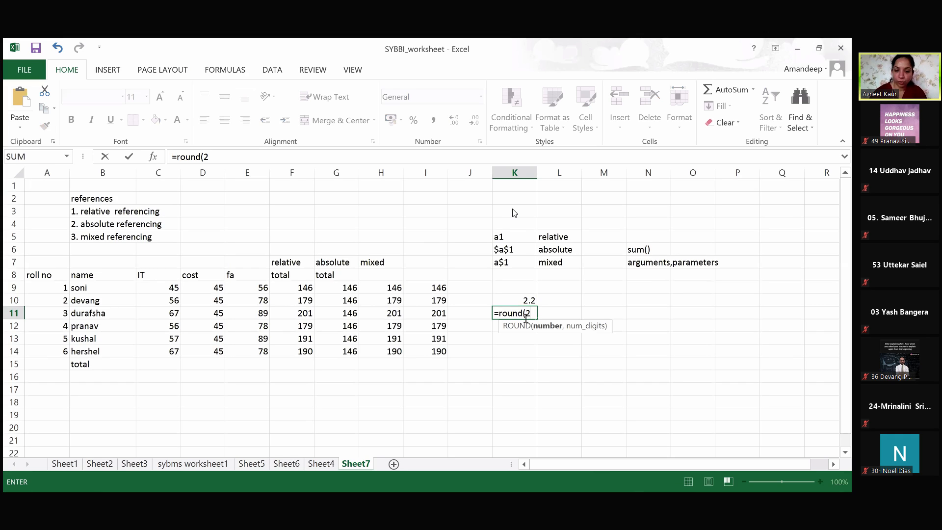
{"action": "type", "text": ".15"}
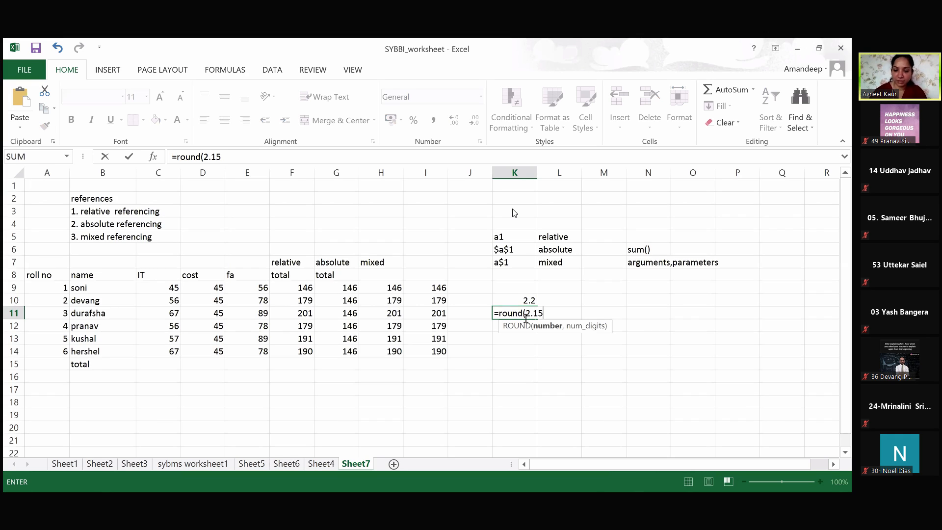
{"action": "type", "text": ",0"}
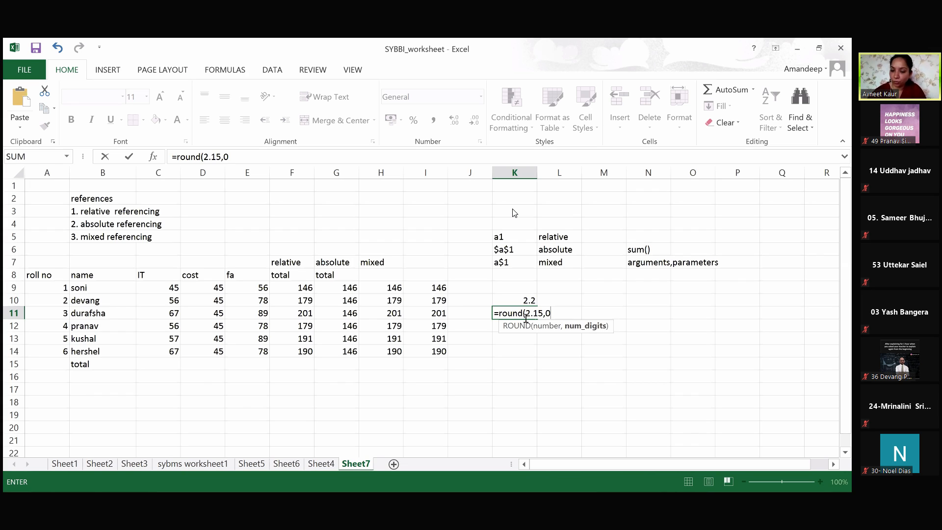
{"action": "type", "text": ")"}
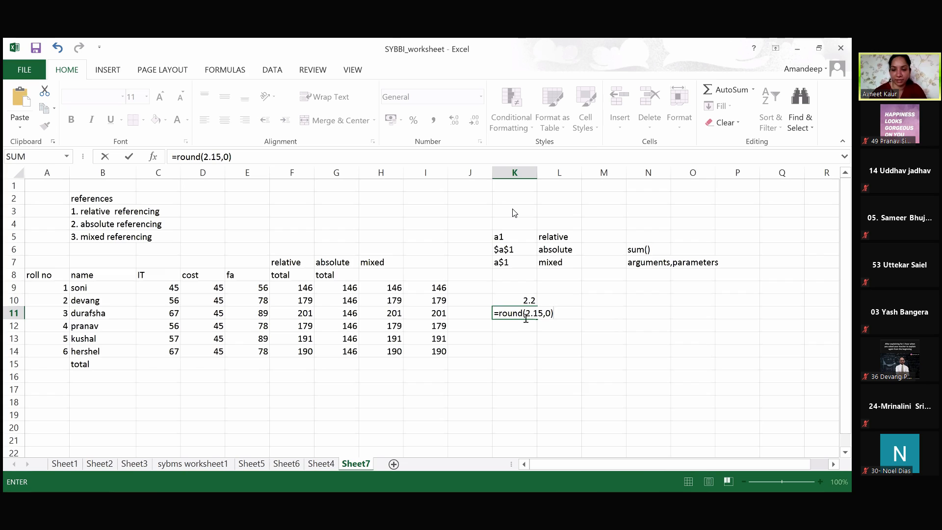
{"action": "key", "text": "Return"}
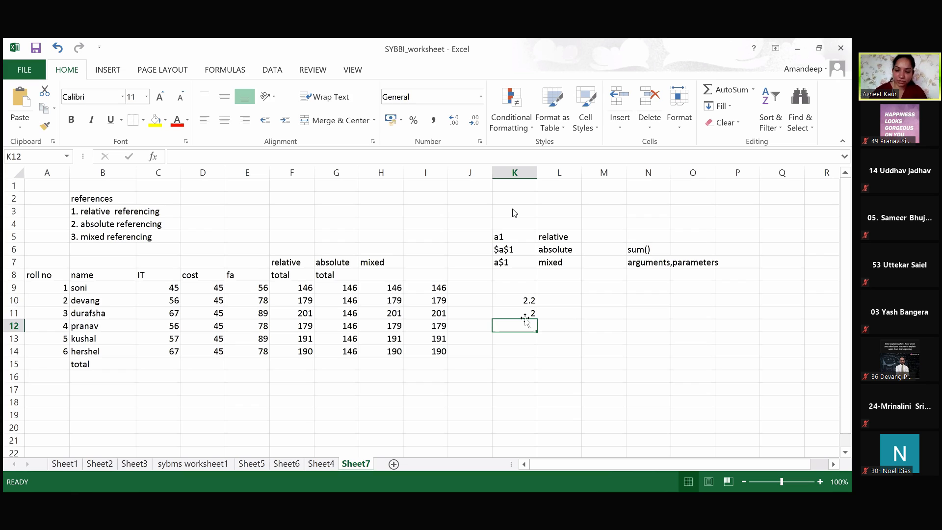
- Round 2.15 to two decimal places in K12 with the formula =round(2.15,2)
{"action": "type", "text": "=round"}
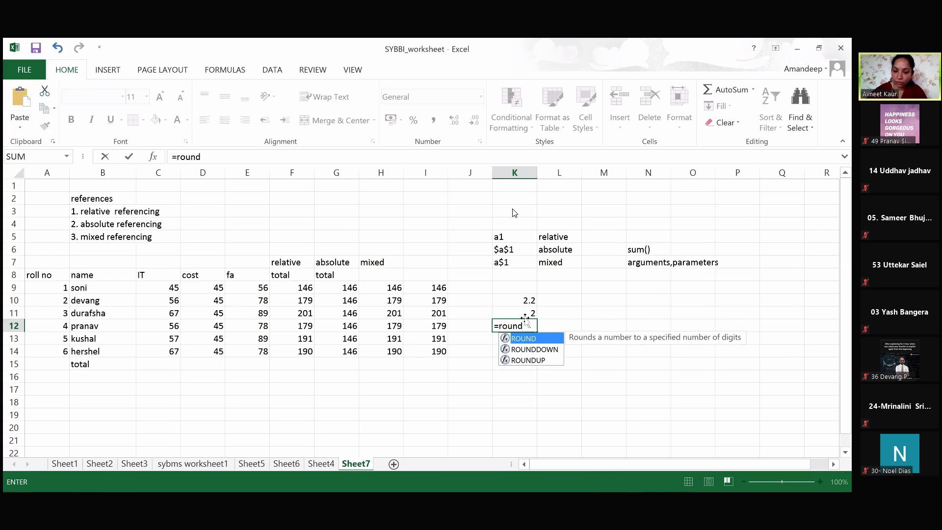
{"action": "type", "text": "(2.15"}
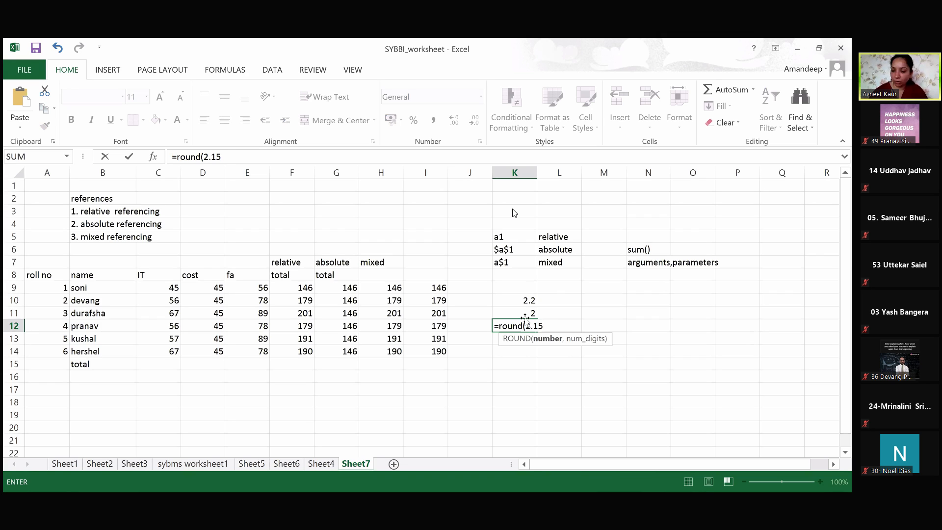
{"action": "type", "text": ",2)"}
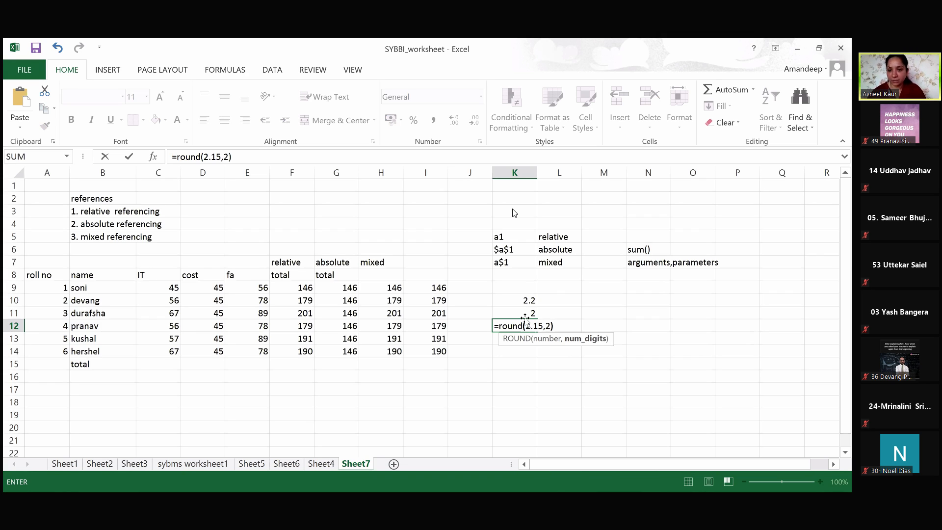
{"action": "key", "text": "Return"}
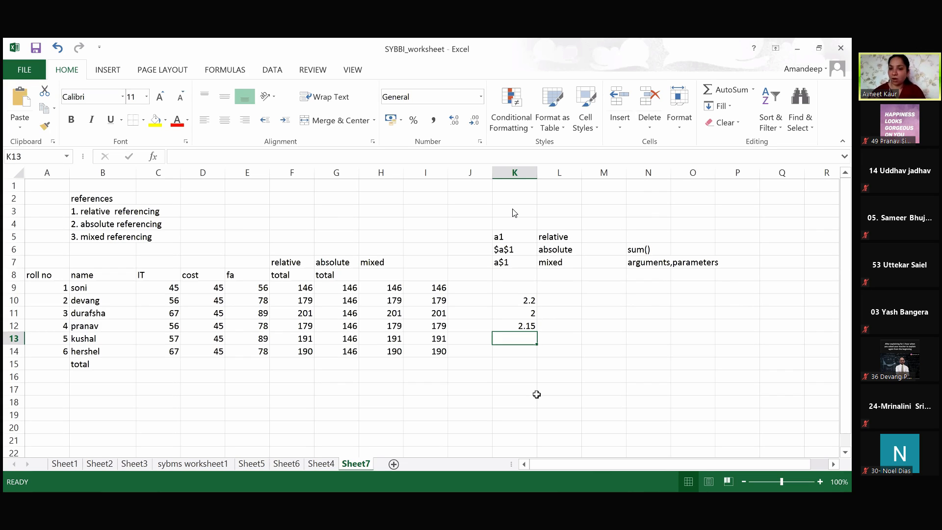
- Round 2.15 down to one decimal place in K14 with the formula =ROUNDDOWN(2.15,1) and check the entered formula
{"action": "left_click", "coordinate": [523, 353]}
{"action": "type", "text": "="}
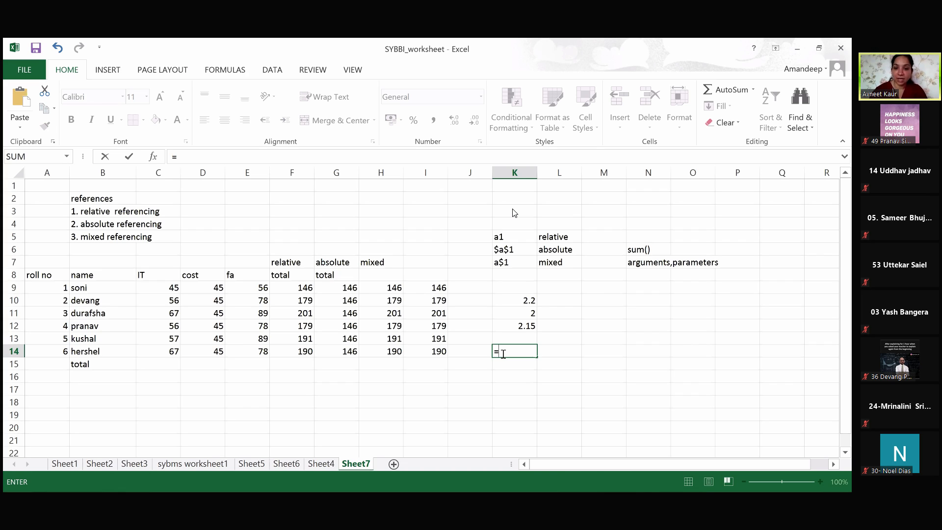
{"action": "type", "text": "round"}
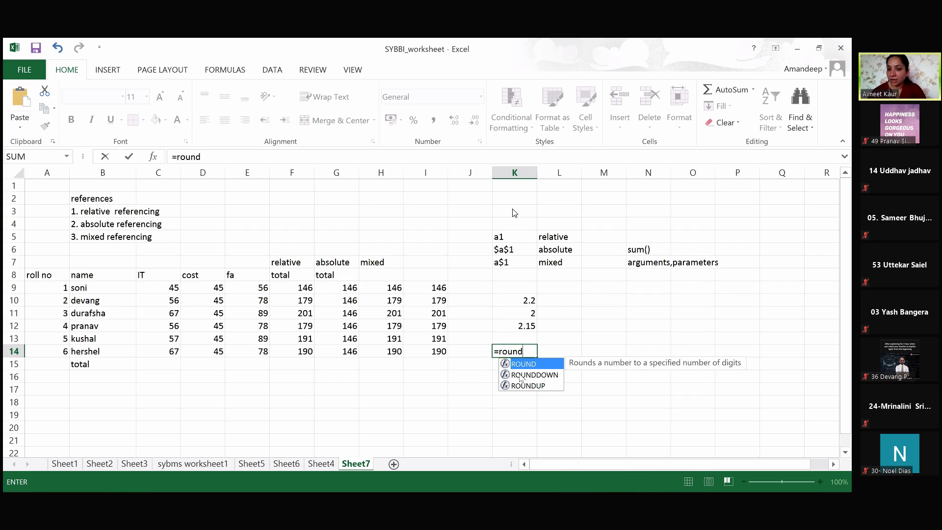
{"action": "left_click", "coordinate": [521, 375]}
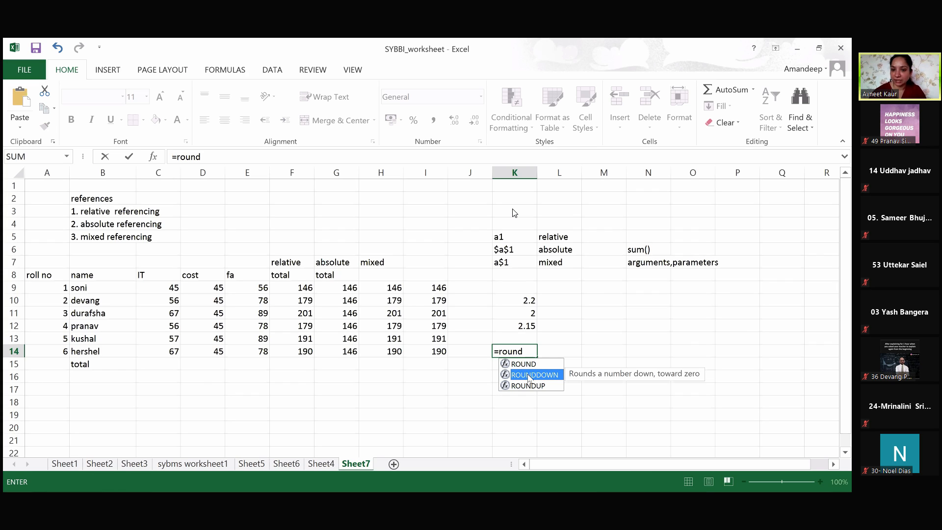
{"action": "key", "text": "Tab"}
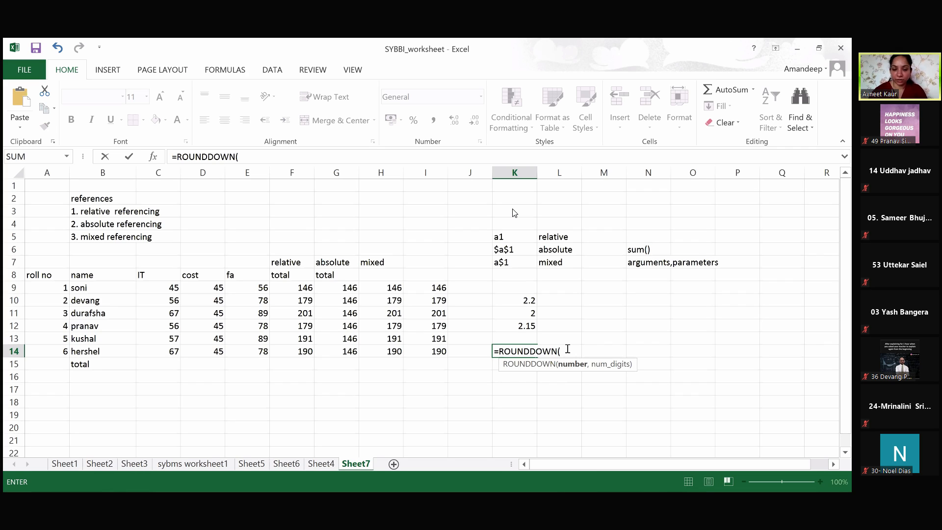
{"action": "type", "text": "2"}
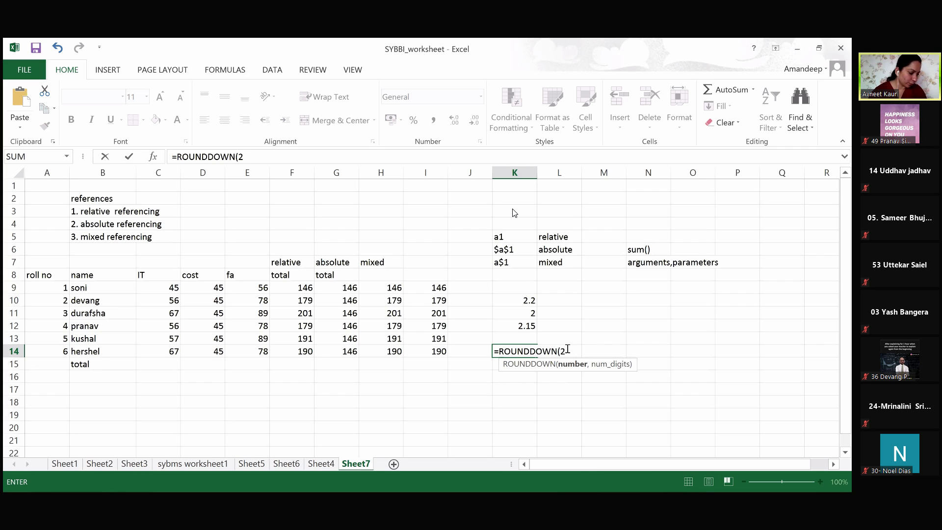
{"action": "type", "text": "."}
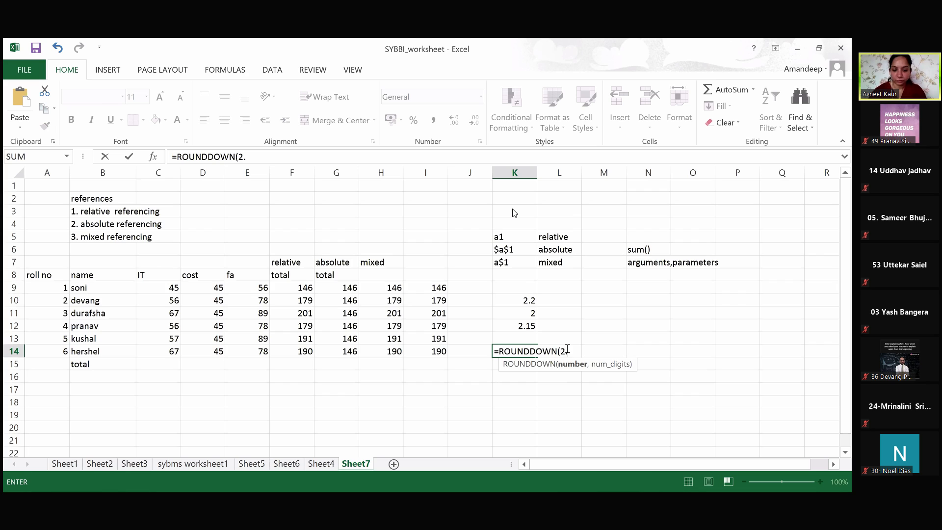
{"action": "type", "text": "15"}
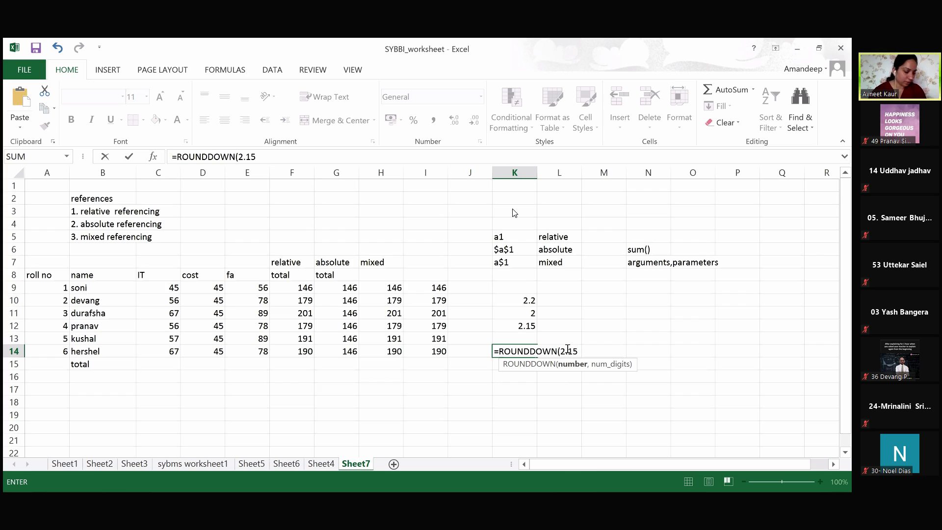
{"action": "type", "text": ","}
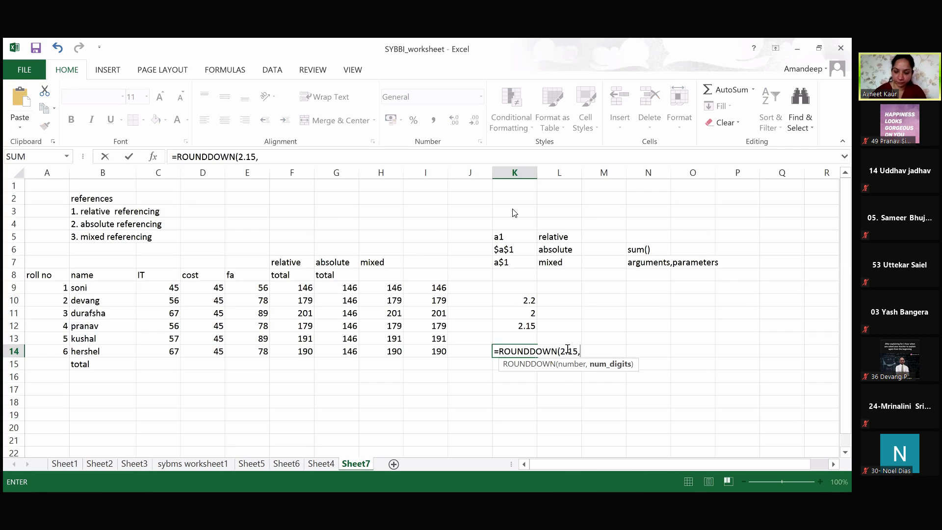
{"action": "type", "text": "1"}
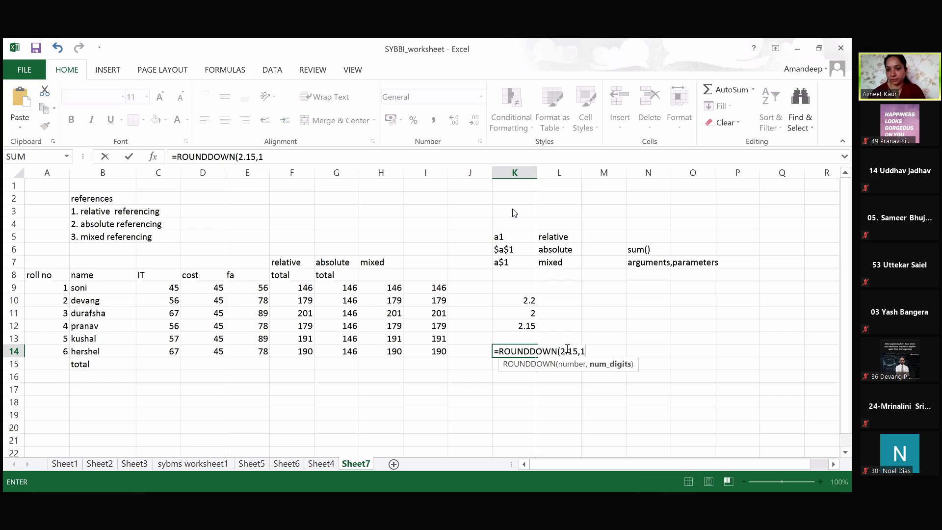
{"action": "type", "text": ")"}
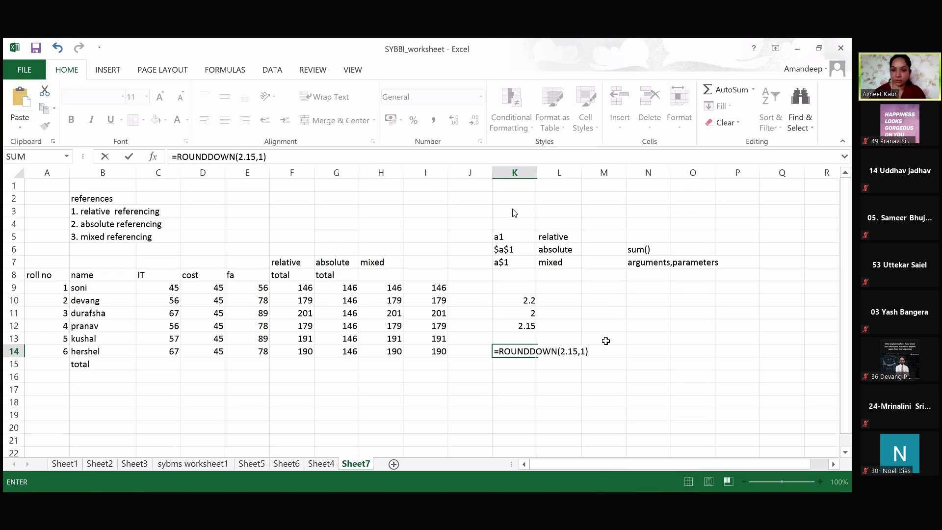
{"action": "key", "text": "Return"}
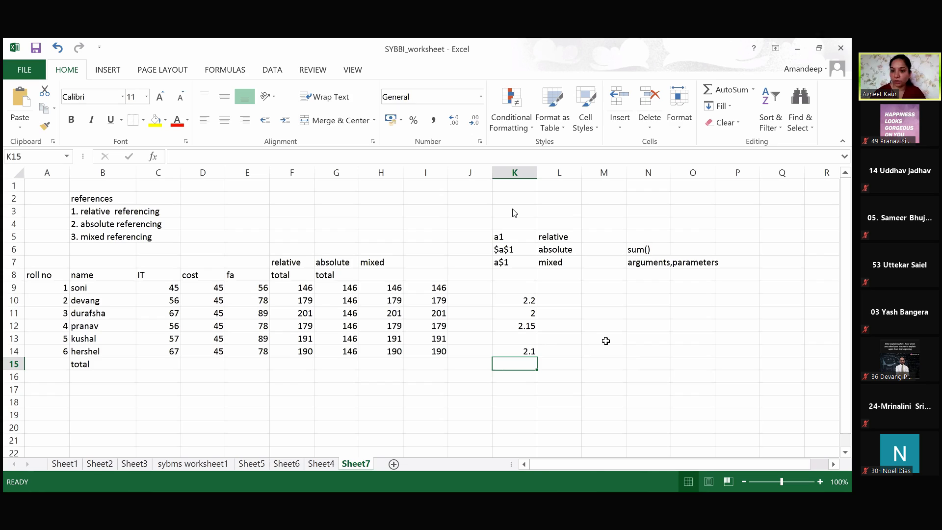
{"action": "left_click", "coordinate": [519, 352]}
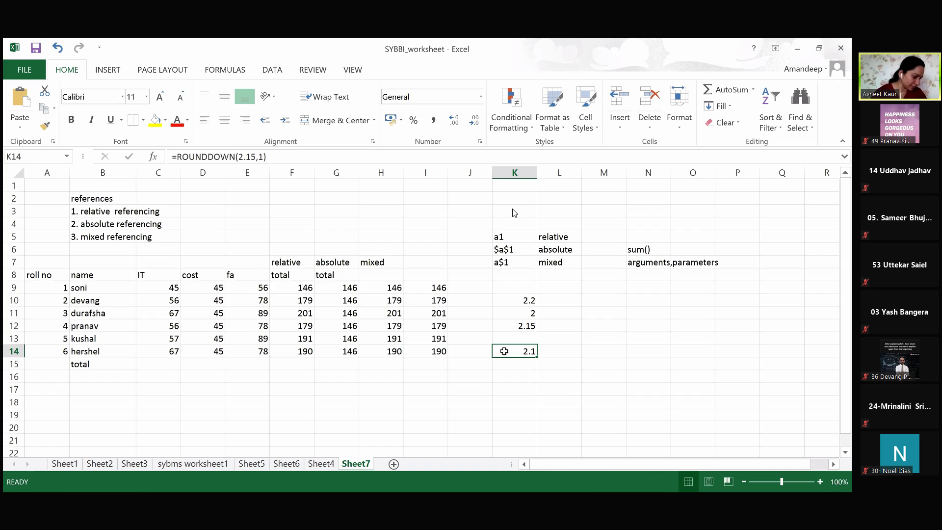
- Round 43.845 down to one decimal place in K15 with the formula =ROUNDDOWN(43.845,1)
{"action": "left_click", "coordinate": [519, 366]}
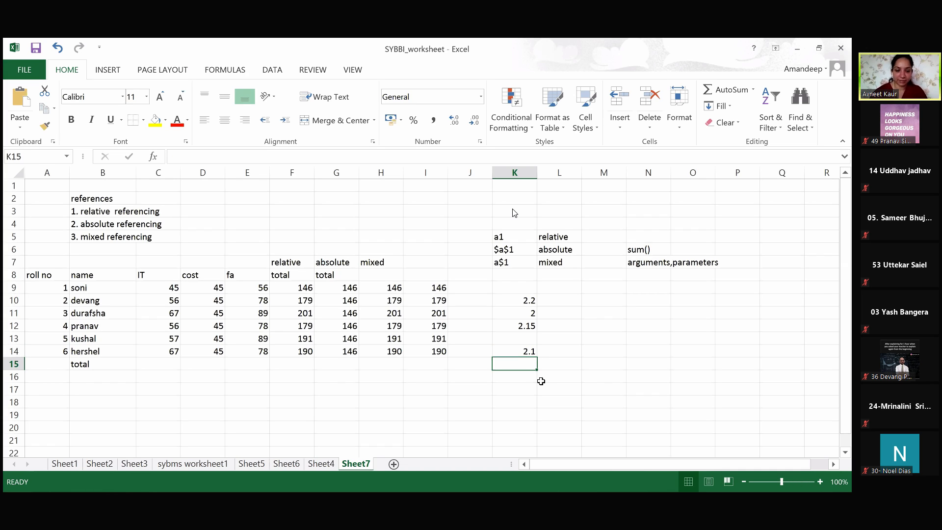
{"action": "type", "text": "="}
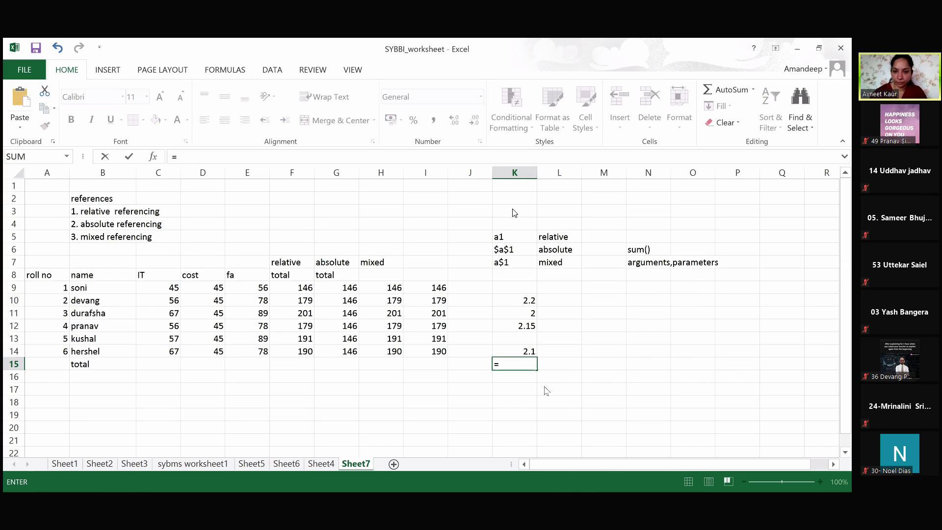
{"action": "type", "text": "roun"}
{"action": "left_click", "coordinate": [544, 390]}
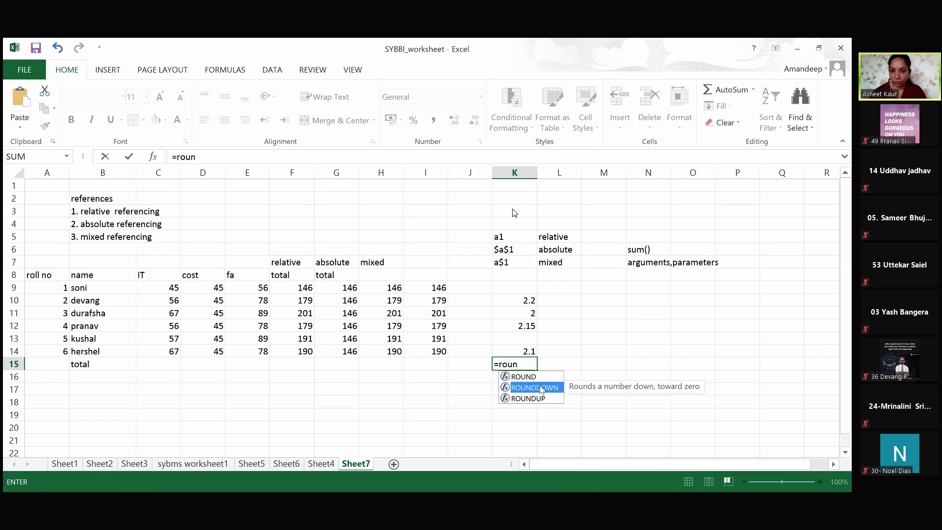
{"action": "key", "text": "Tab"}
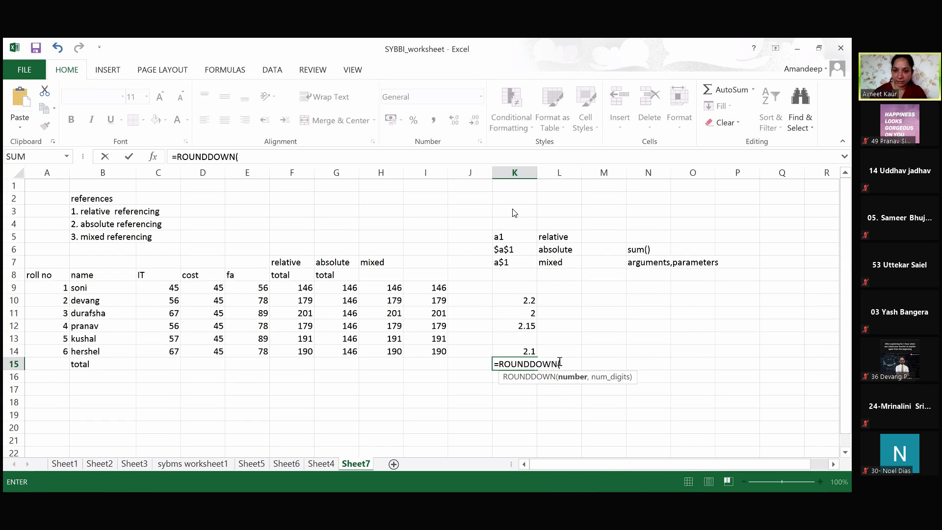
{"action": "type", "text": "43."}
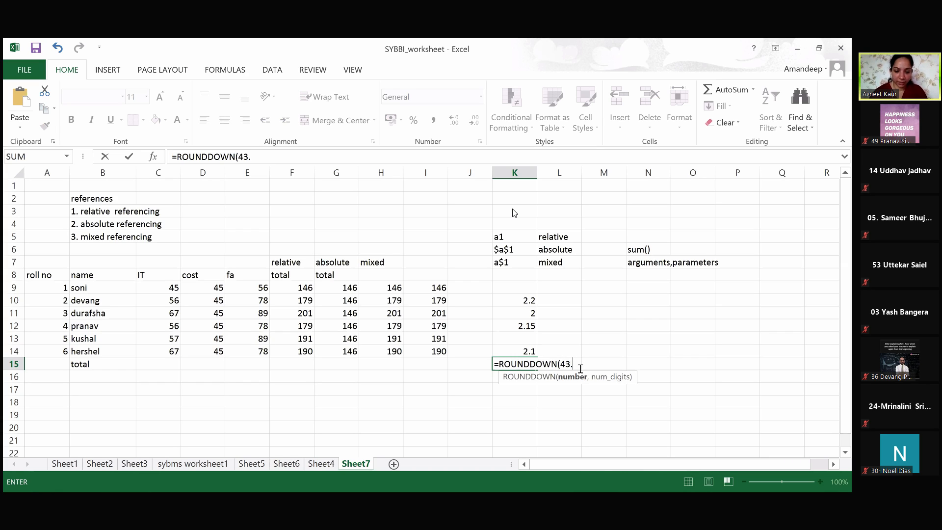
{"action": "type", "text": "845"}
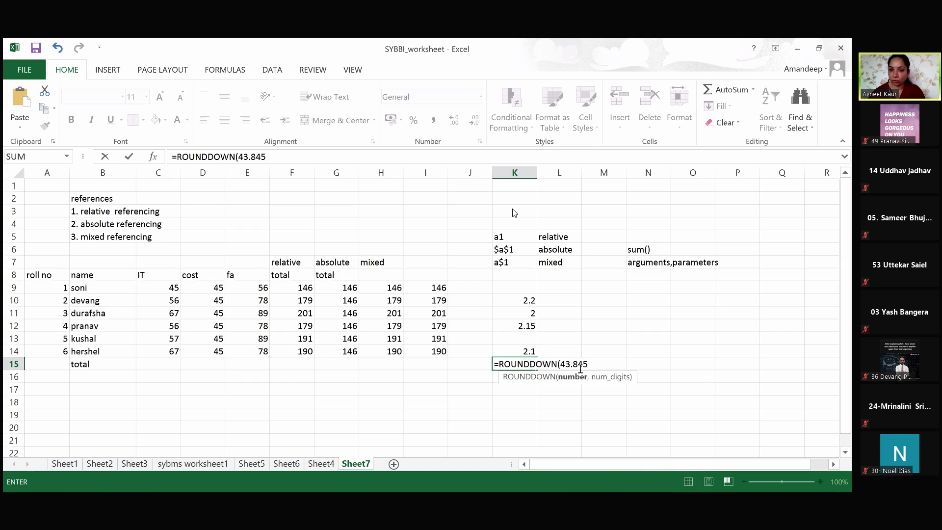
{"action": "type", "text": ","}
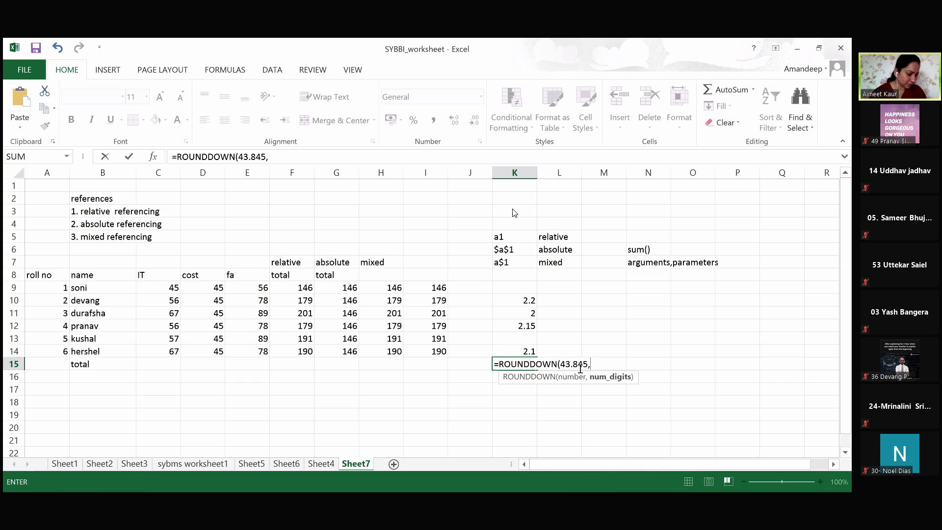
{"action": "type", "text": "1"}
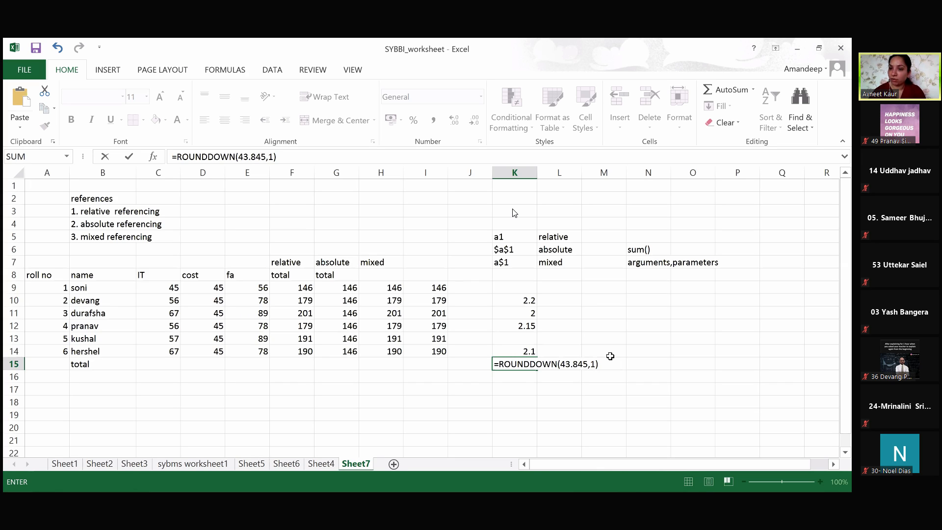
{"action": "key", "text": "Return"}
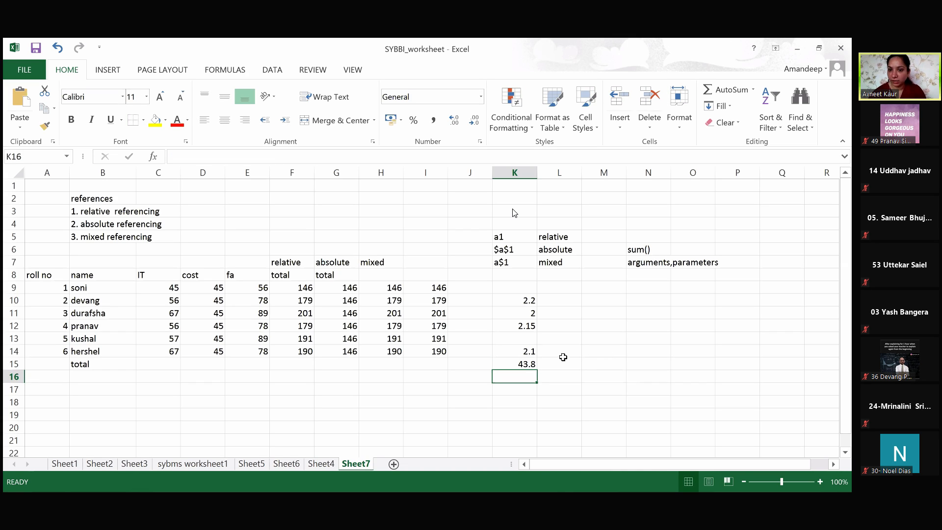
- Change the number of digits in K15's ROUNDDOWN formula to 2
{"action": "left_click", "coordinate": [526, 366]}
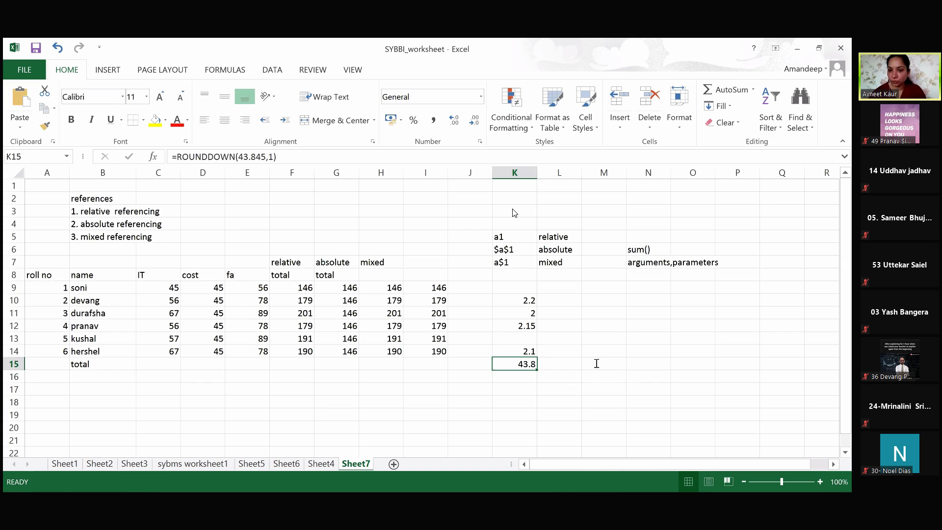
{"action": "left_click", "coordinate": [595, 364]}
{"action": "key", "text": "BackSpace"}
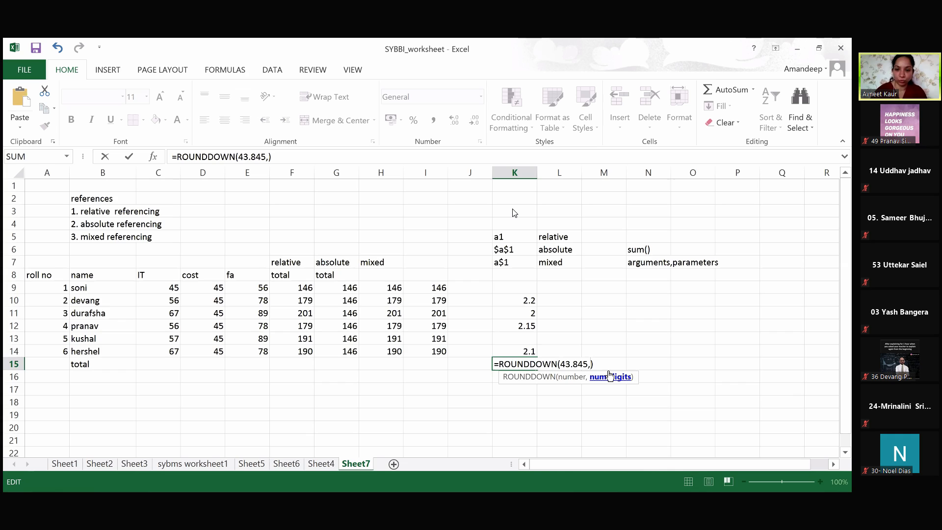
{"action": "type", "text": "2"}
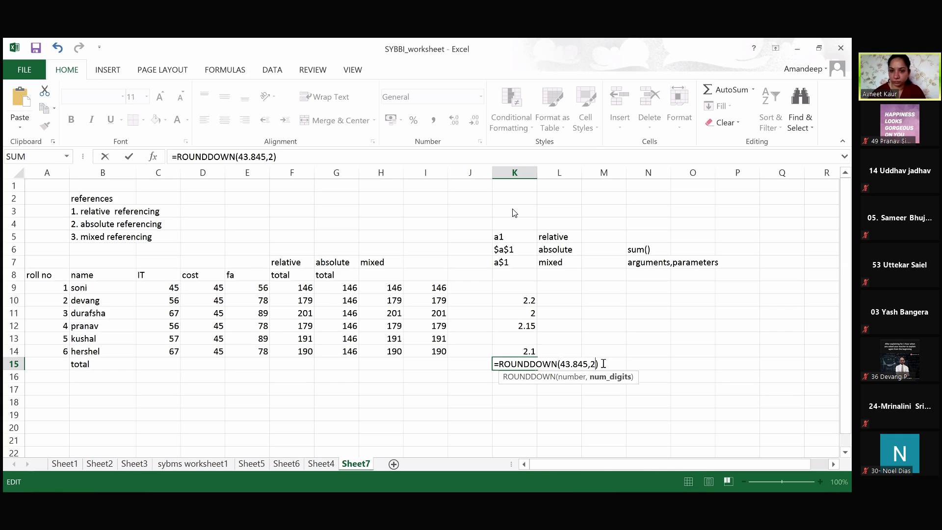
{"action": "left_click", "coordinate": [603, 364]}
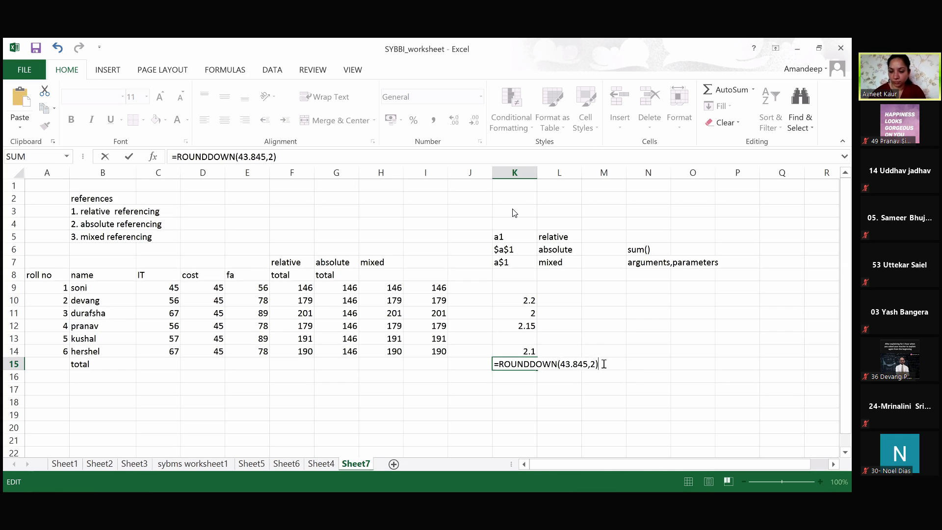
{"action": "key", "text": "Return"}
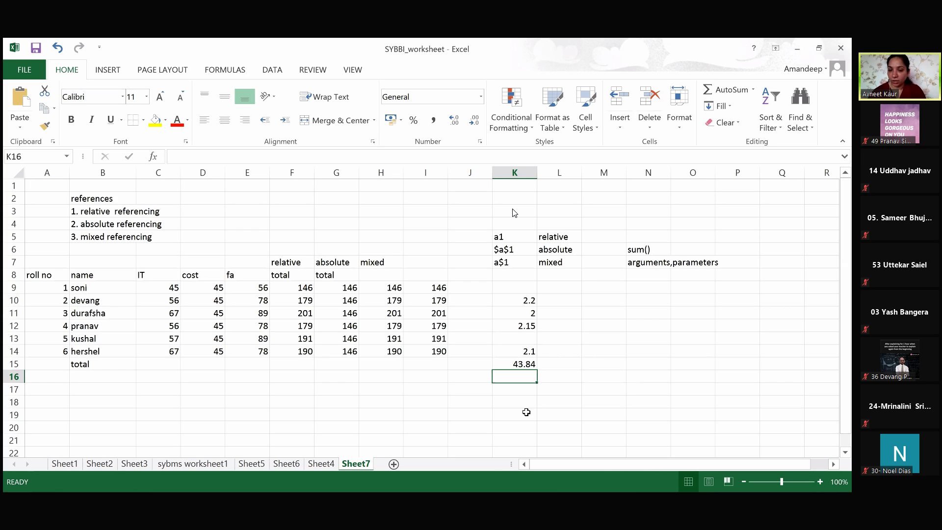
- Set the number of digits in K15's formula to 0, making it =ROUNDDOWN(43.845,0)
{"action": "left_click", "coordinate": [527, 368]}
{"action": "double_click", "coordinate": [527, 367]}
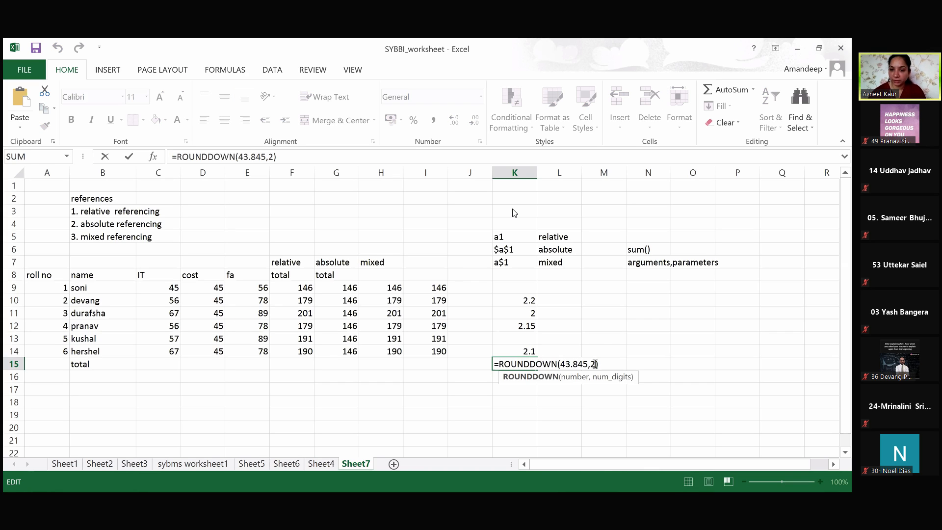
{"action": "left_click", "coordinate": [593, 364]}
{"action": "key", "text": "BackSpace"}
{"action": "type", "text": "0"}
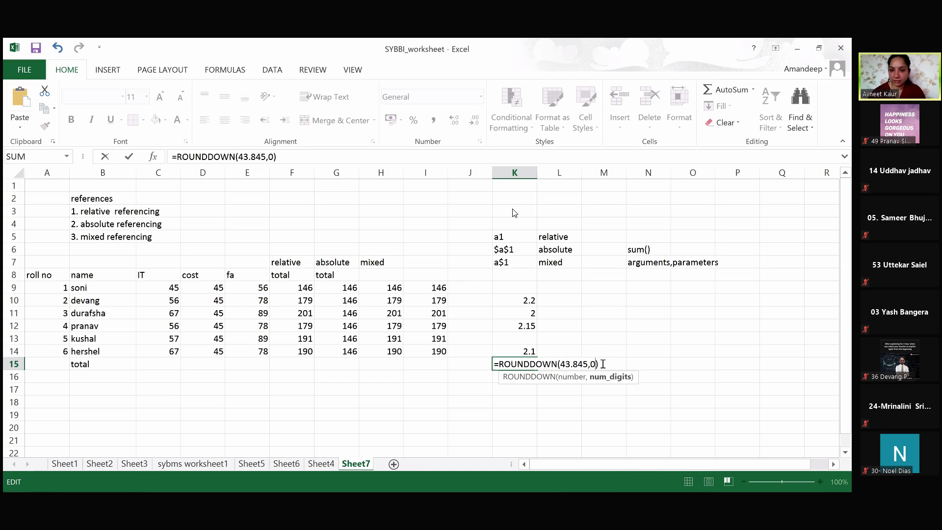
{"action": "key", "text": "Right"}
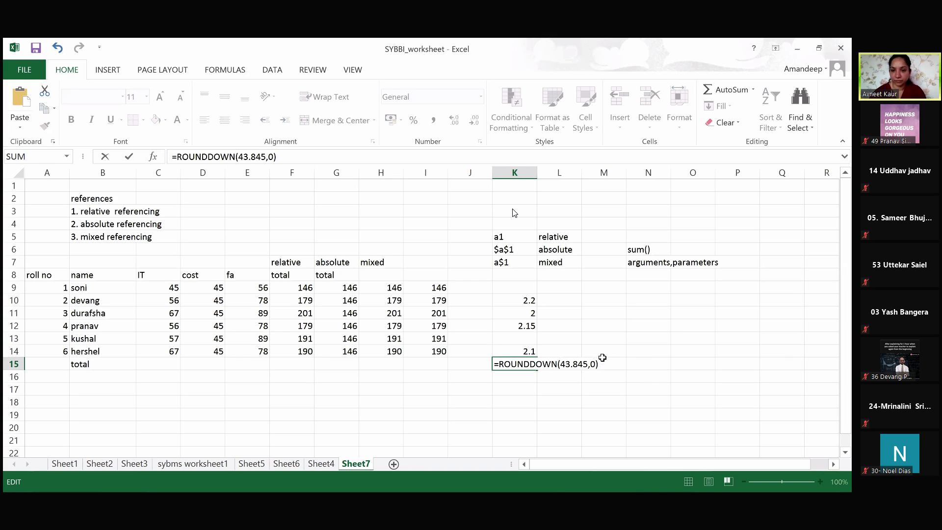
{"action": "key", "text": "Return"}
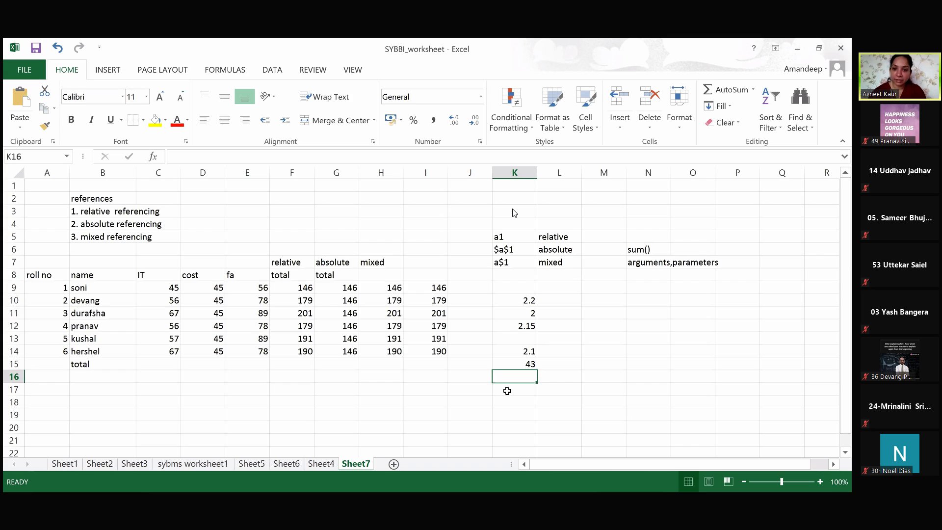
{"action": "left_click", "coordinate": [507, 391]}
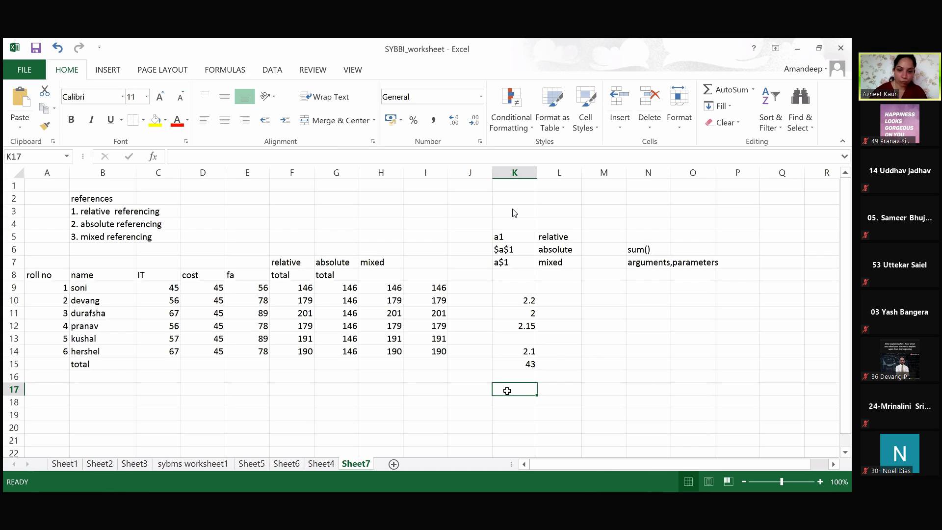
- Round 43.845 up to zero decimal places in K17 with the formula =ROUNDUP(43.845,0)
{"action": "type", "text": "="}
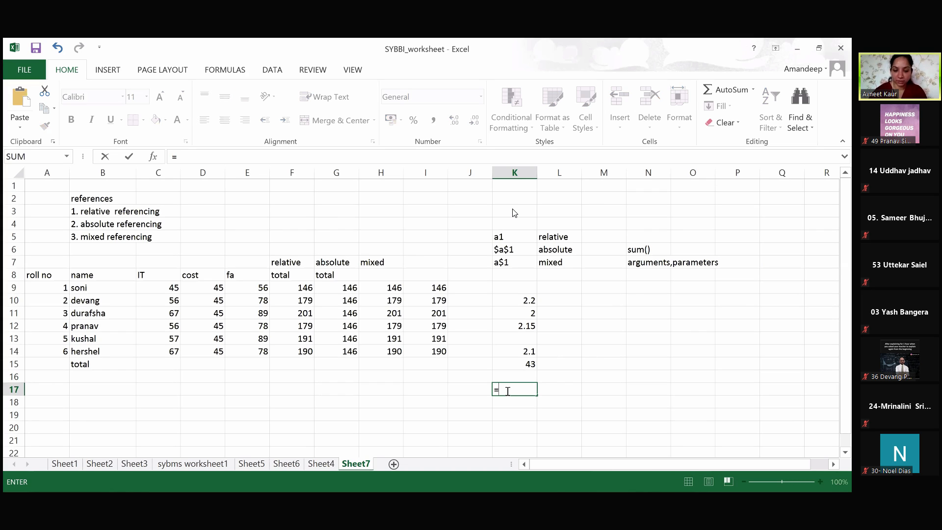
{"action": "type", "text": "round"}
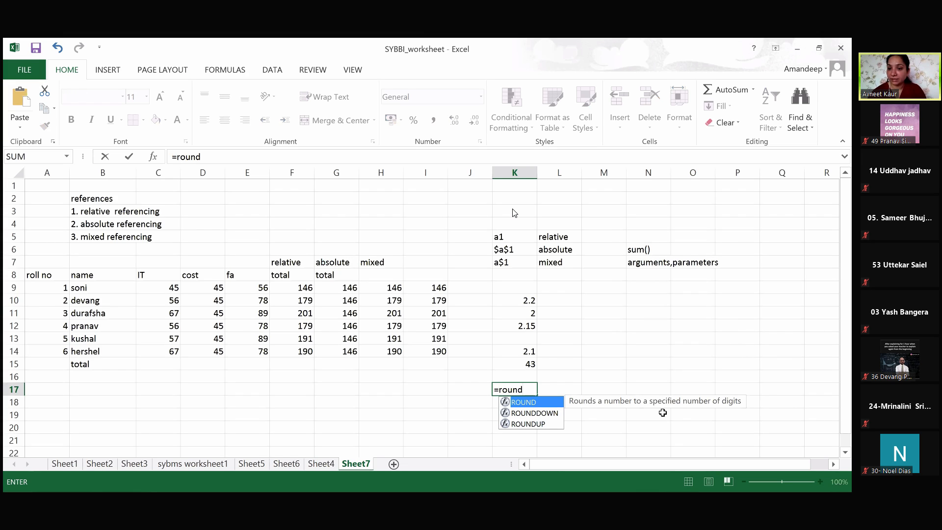
{"action": "type", "text": "up"}
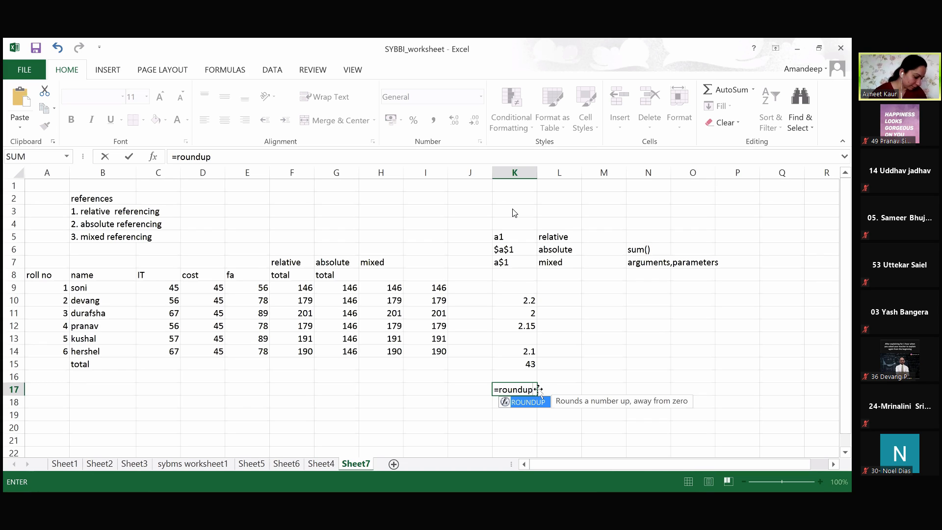
{"action": "type", "text": "("}
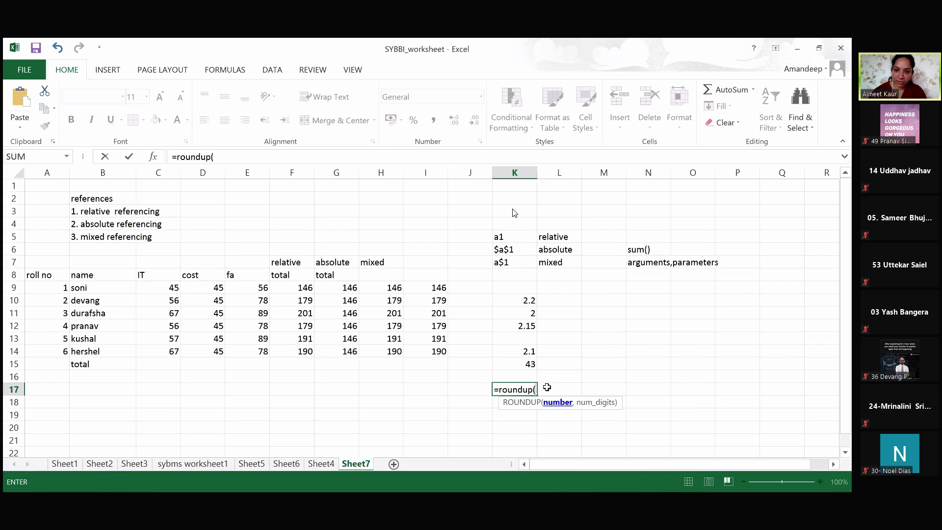
{"action": "type", "text": "4"}
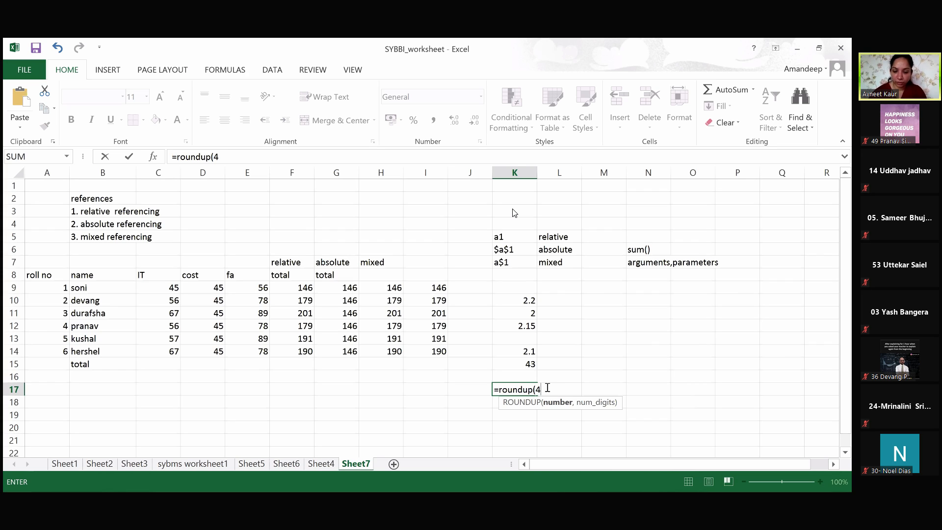
{"action": "type", "text": "3.845"}
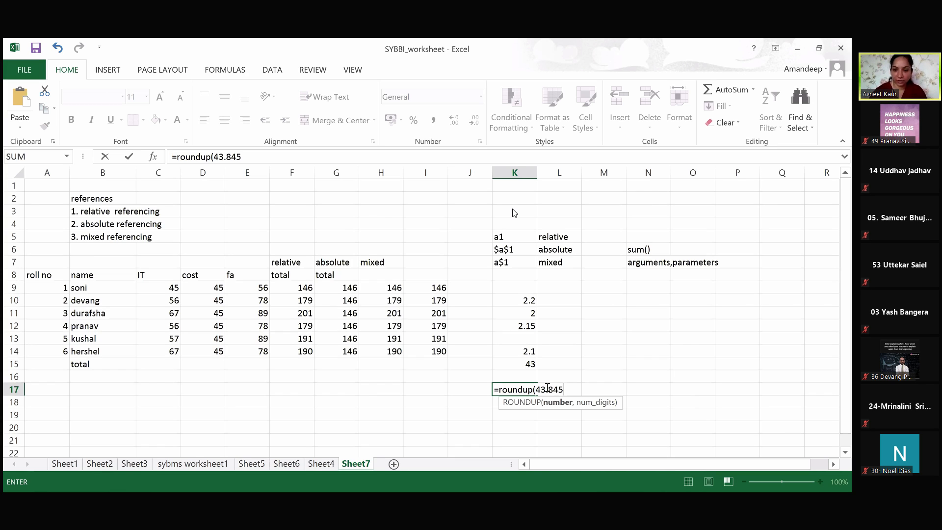
{"action": "type", "text": ",1"}
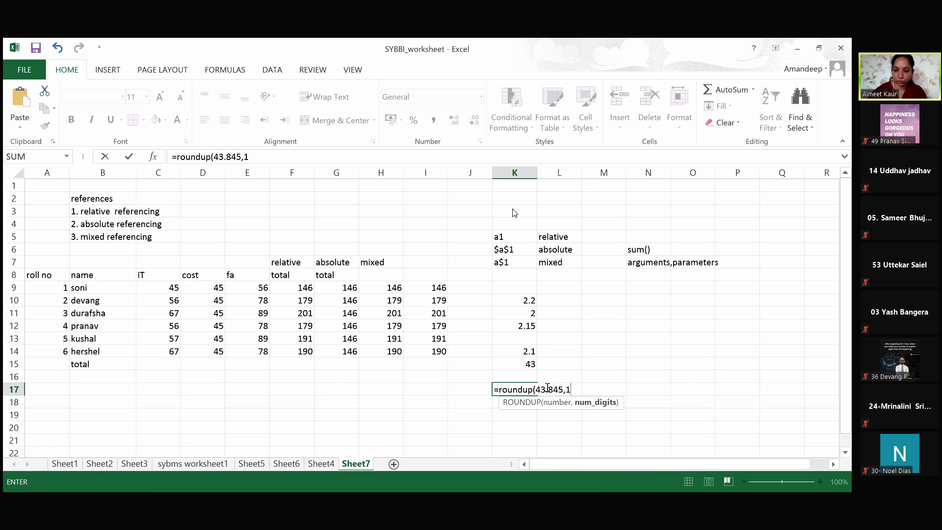
{"action": "key", "text": "BackSpace"}
{"action": "type", "text": "0)"}
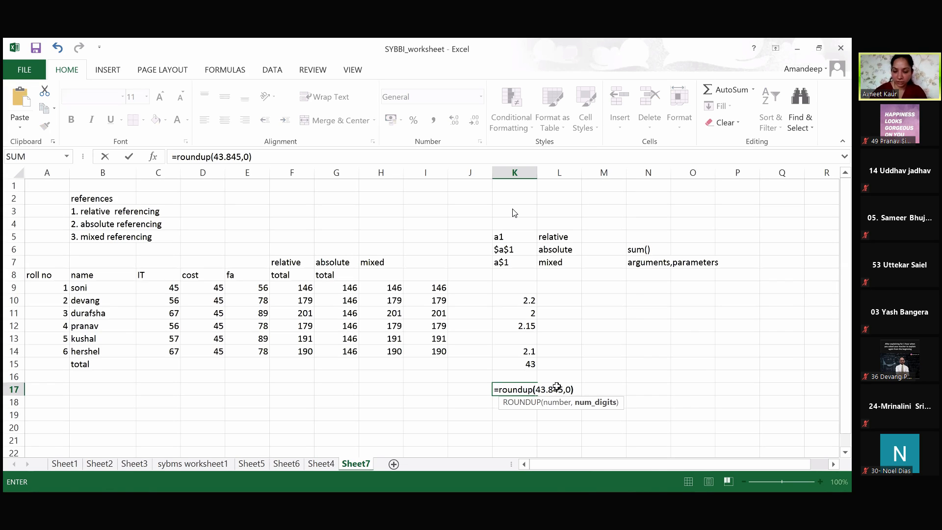
{"action": "key", "text": "Return"}
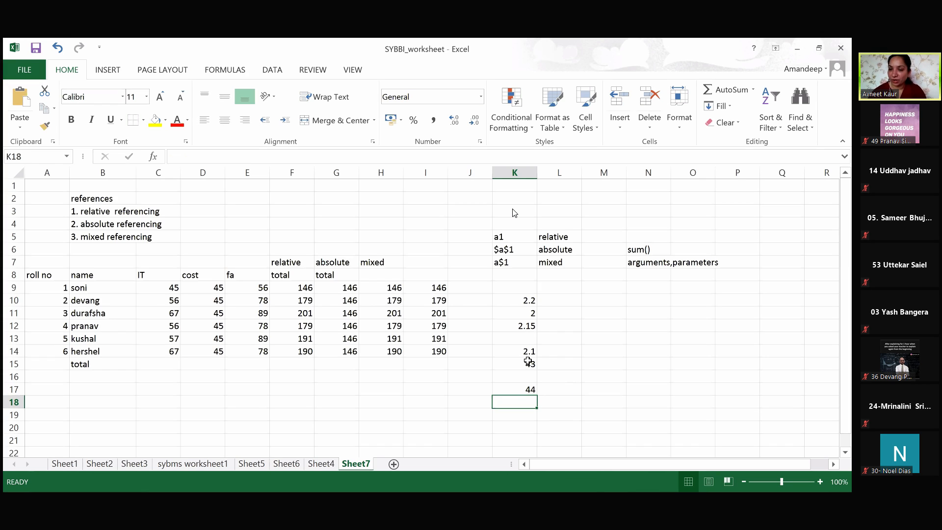
- Compare the ROUNDDOWN formula in K15 with the ROUNDUP formula in K17
{"action": "key", "text": "Up"}
{"action": "key", "text": "Up"}
{"action": "key", "text": "Up"}
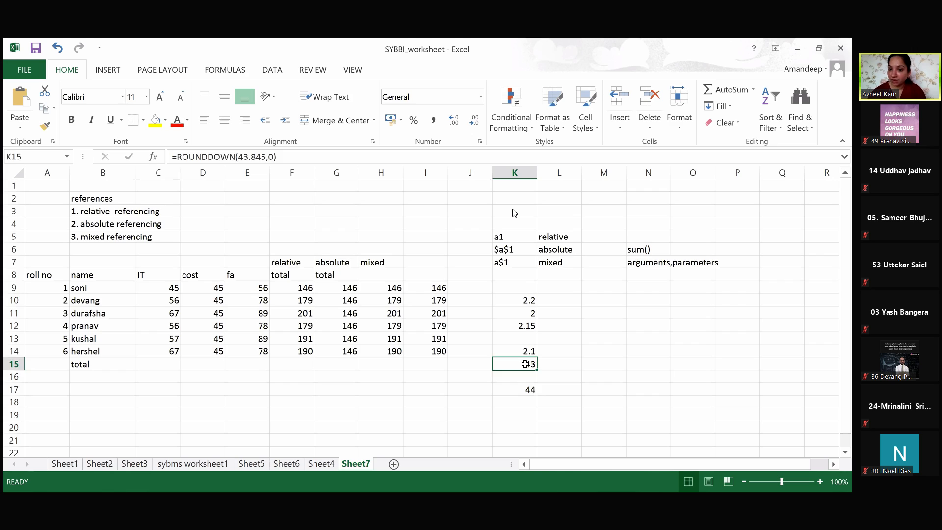
{"action": "key", "text": "Down"}
{"action": "key", "text": "Down"}
{"action": "left_click", "coordinate": [525, 364]}
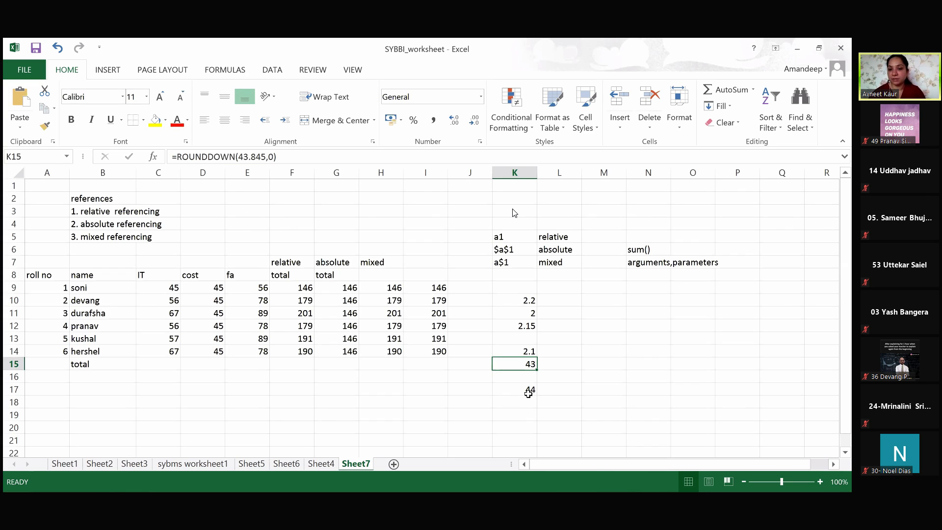
{"action": "left_click", "coordinate": [528, 391]}
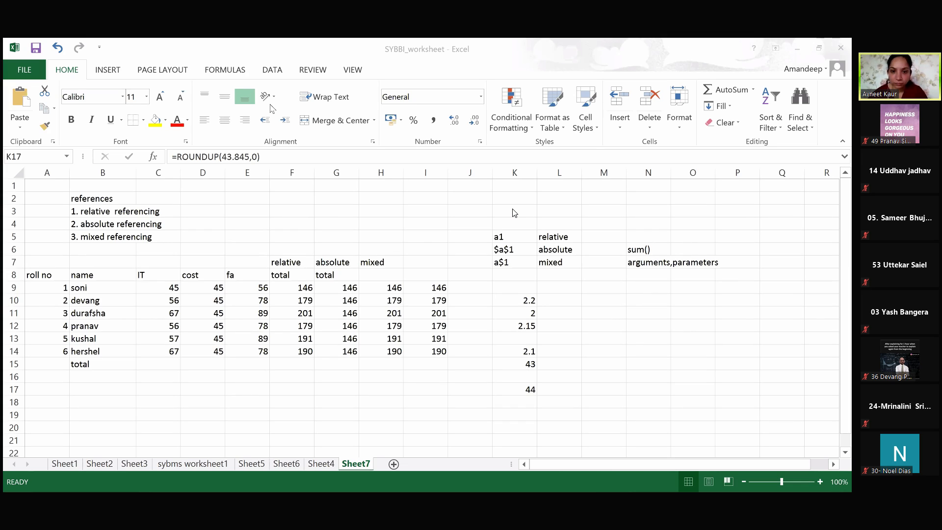
- Round 2.75 to zero decimal places in L10 with the formula =ROUND(2.75,0)
{"action": "left_click", "coordinate": [574, 310]}
{"action": "left_click", "coordinate": [573, 307]}
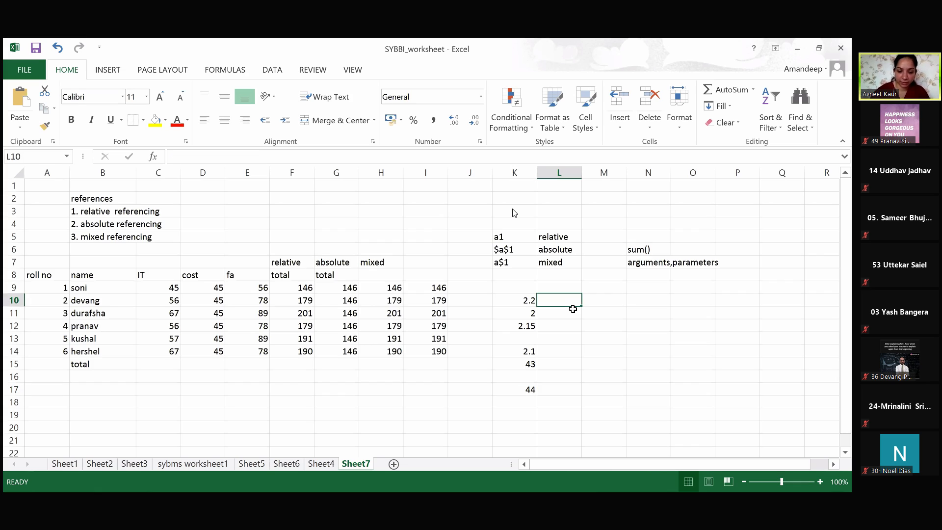
{"action": "type", "text": "="}
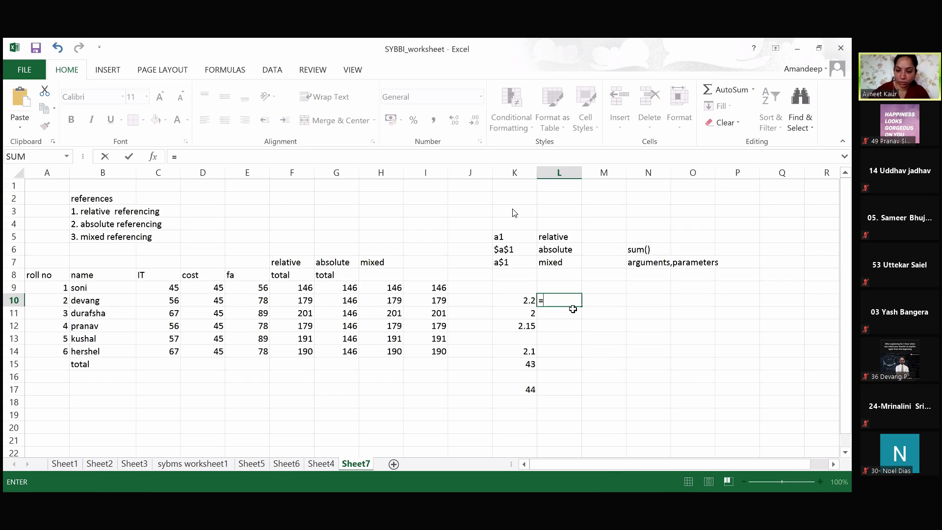
{"action": "type", "text": "round("}
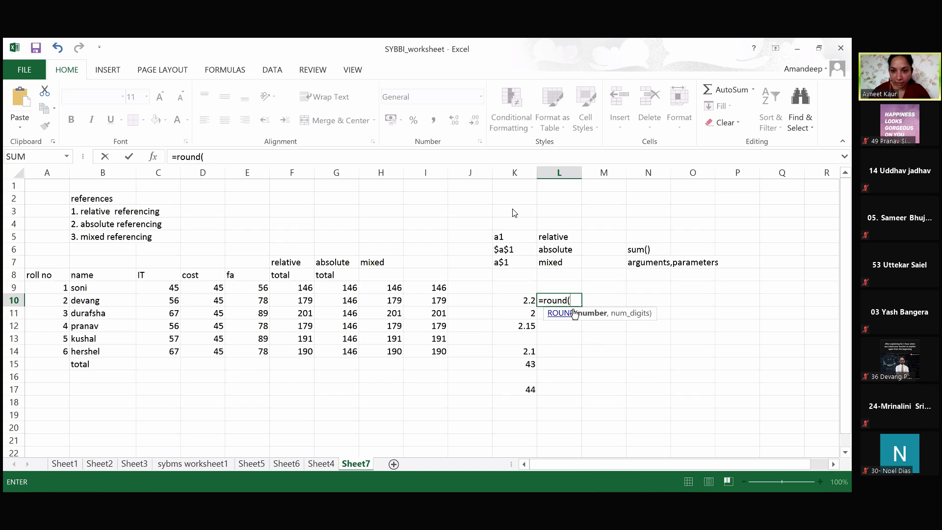
{"action": "type", "text": "2.75"}
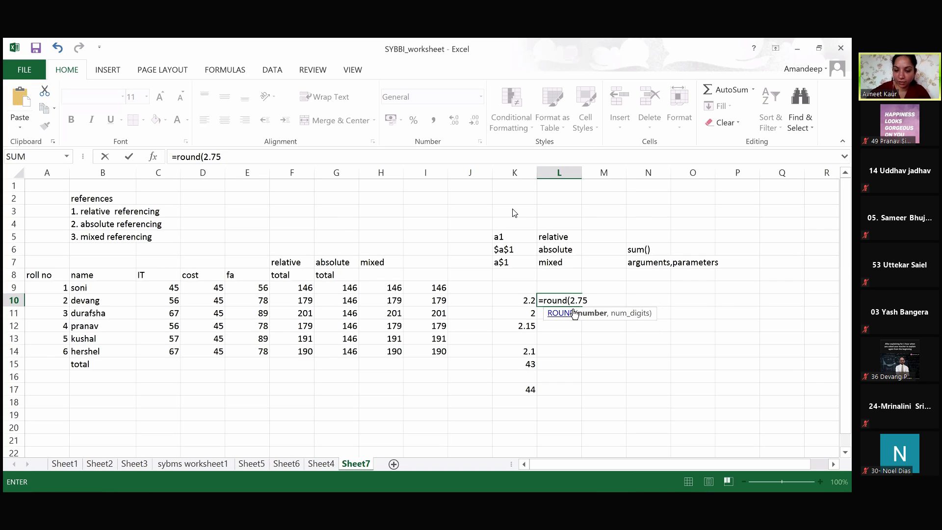
{"action": "type", "text": ",0)"}
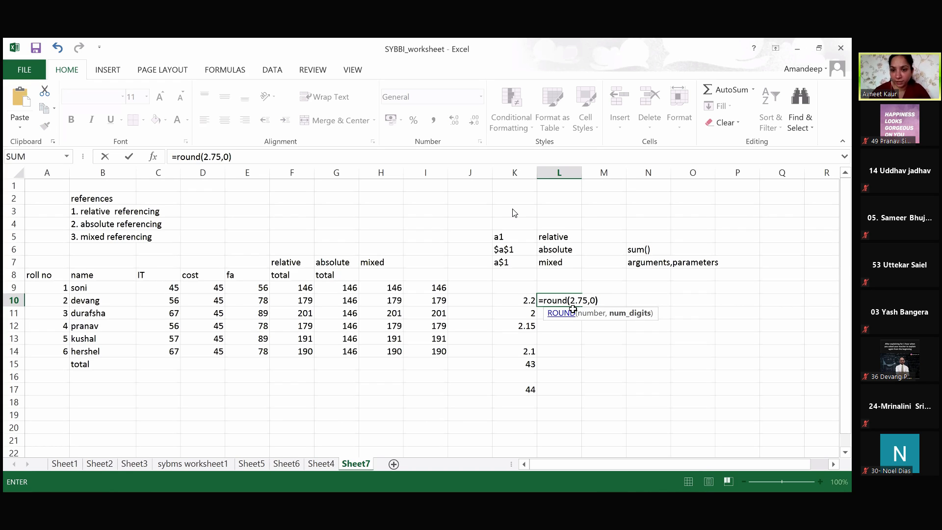
{"action": "key", "text": "Return"}
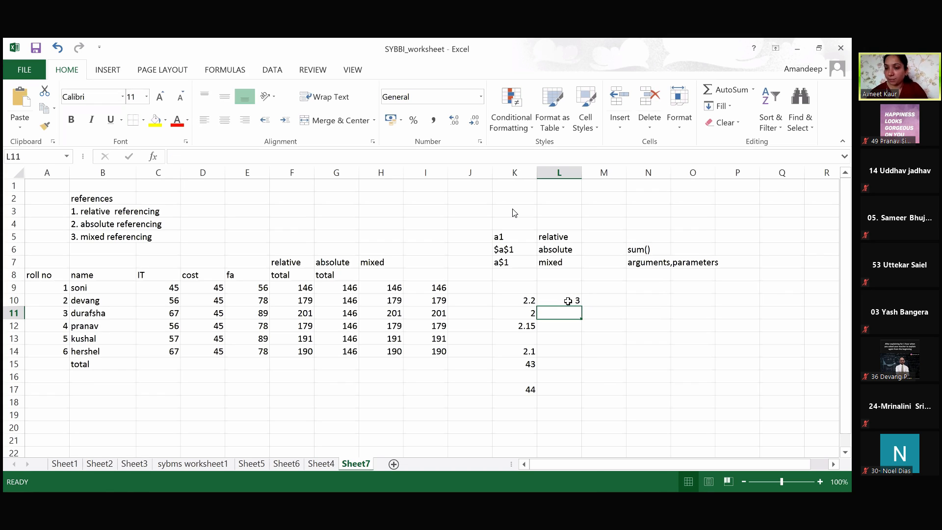
- Review the ROUND formula in L10, the ROUNDDOWN formulas in K14 and K15, and the ROUNDUP formula in K17
{"action": "left_click", "coordinate": [568, 301]}
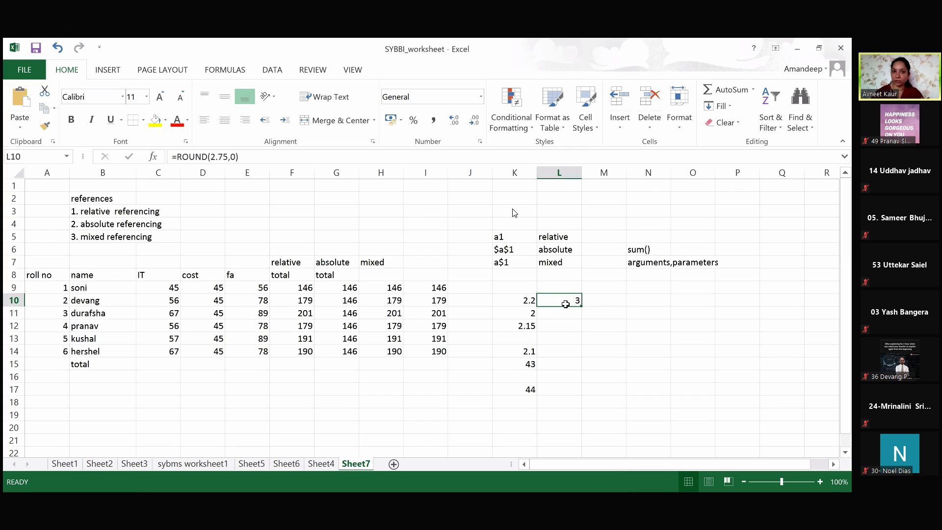
{"action": "left_click_drag", "start_coordinate": [565, 297], "coordinate": [566, 297]}
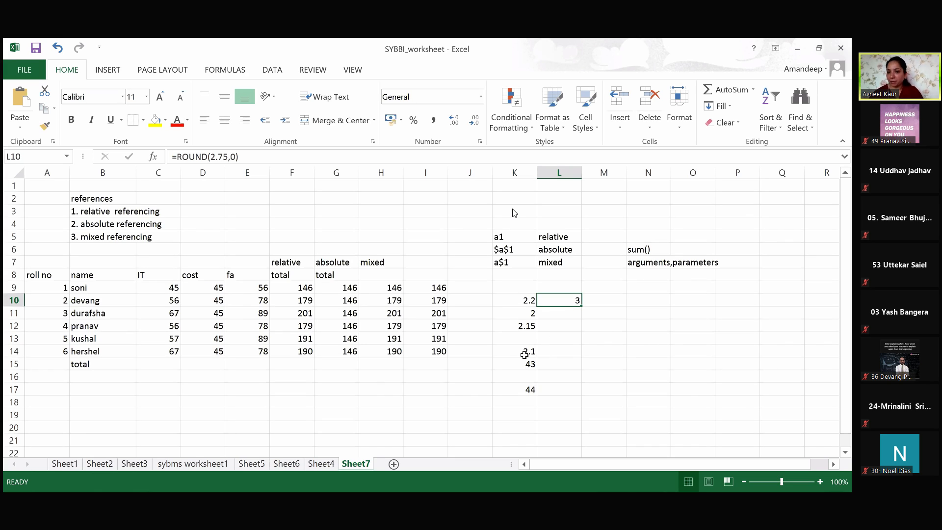
{"action": "left_click", "coordinate": [525, 355]}
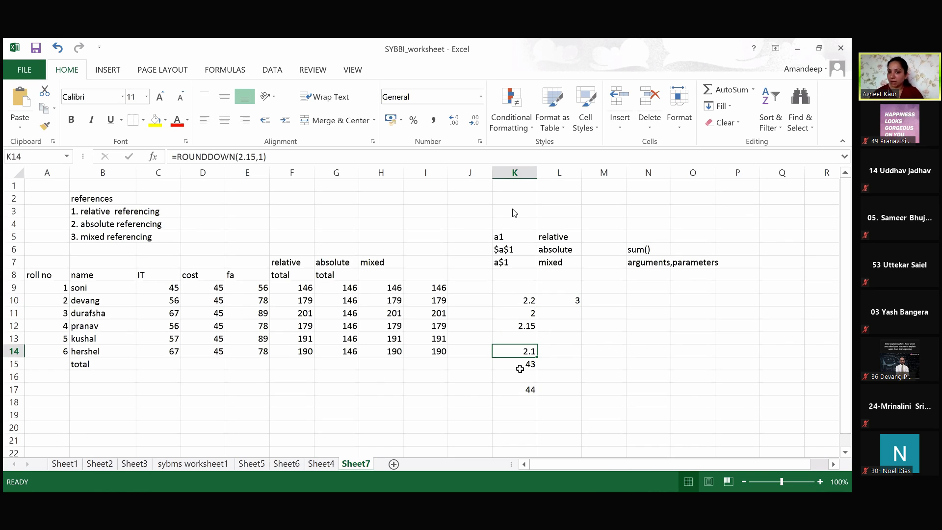
{"action": "left_click", "coordinate": [521, 369]}
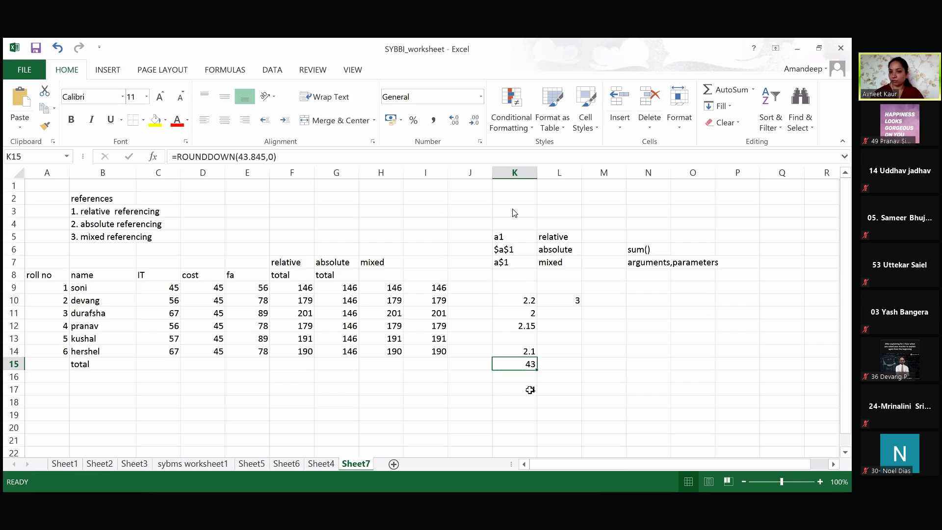
{"action": "left_click", "coordinate": [522, 396]}
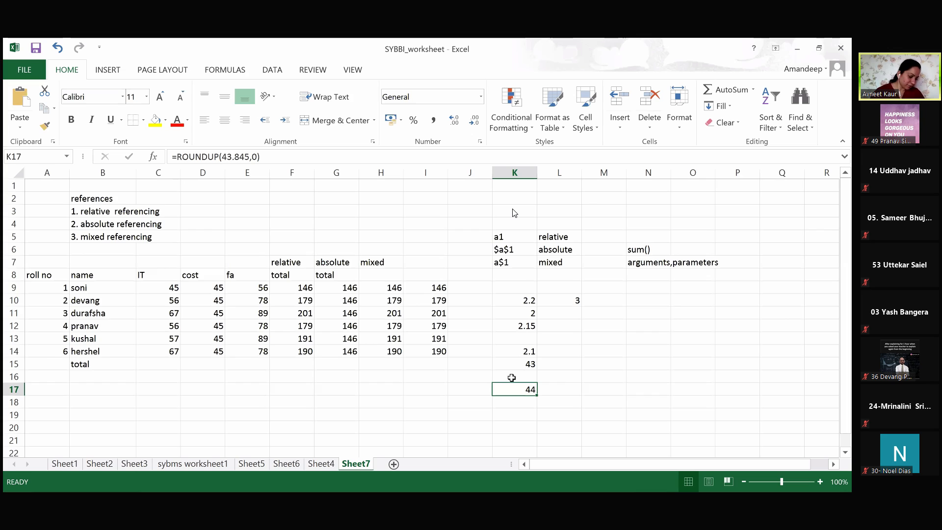
- Round 2.5 up to the nearest multiple of 2 in M13 with the formula =CEILING(2.5,2)
{"action": "left_click", "coordinate": [595, 356]}
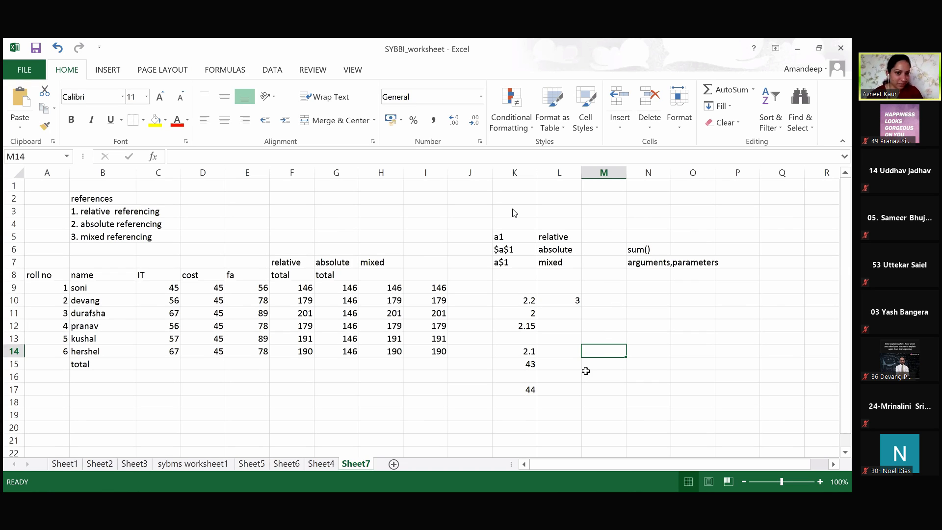
{"action": "left_click", "coordinate": [589, 341]}
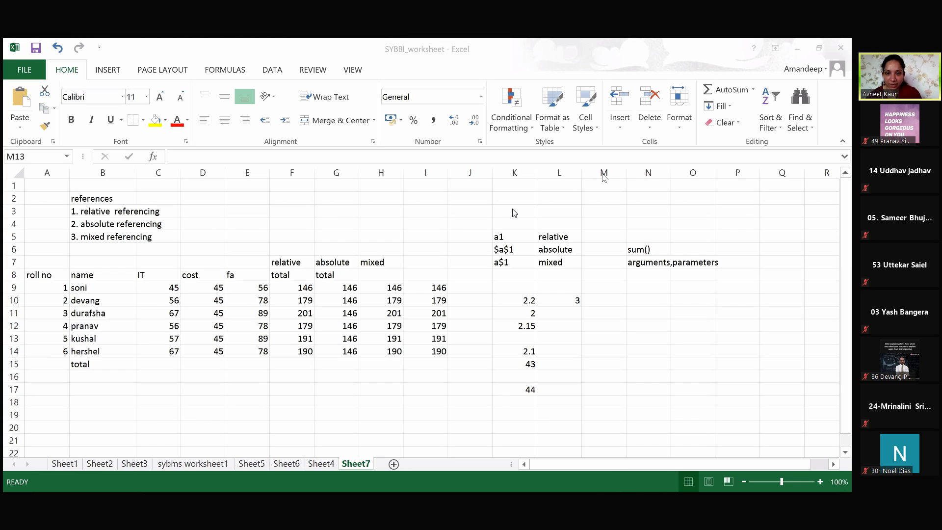
{"action": "left_click", "coordinate": [599, 338]}
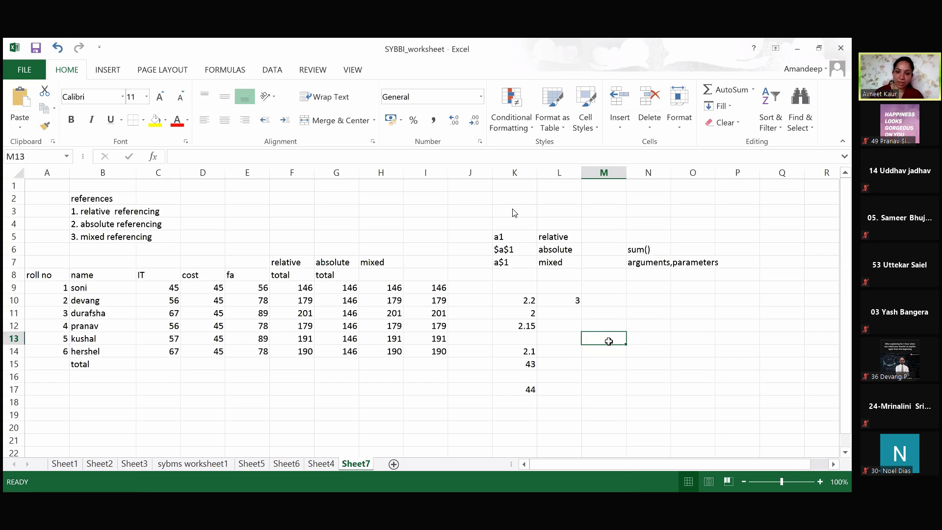
{"action": "type", "text": "="}
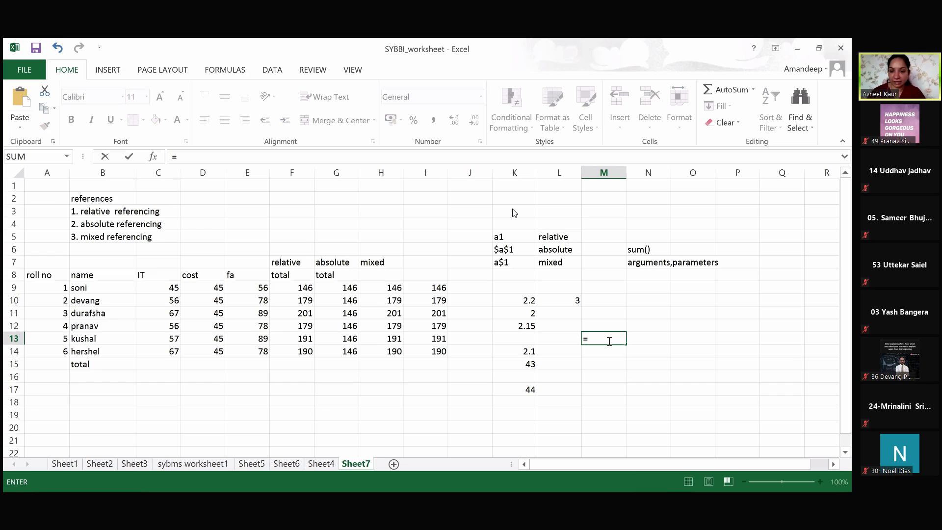
{"action": "type", "text": "ceilin"}
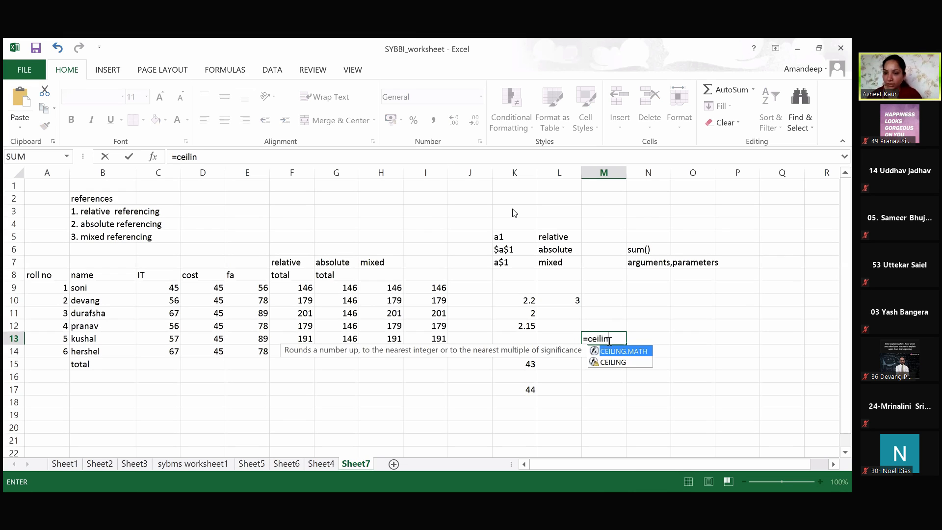
{"action": "type", "text": "g"}
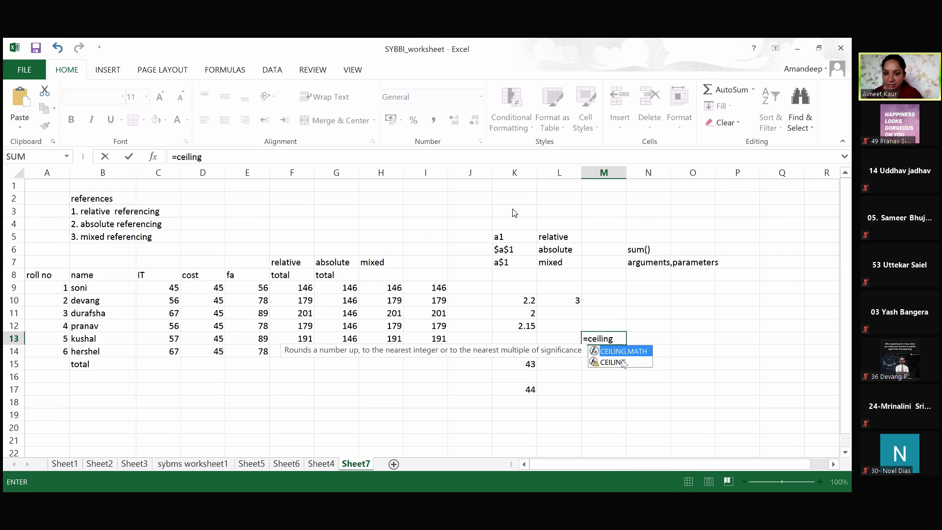
{"action": "left_click", "coordinate": [623, 362]}
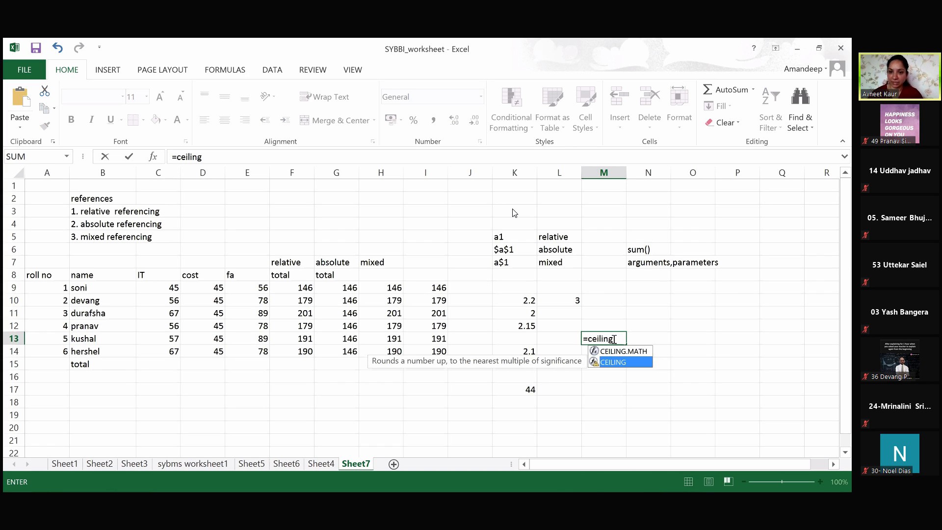
{"action": "left_click", "coordinate": [616, 342]}
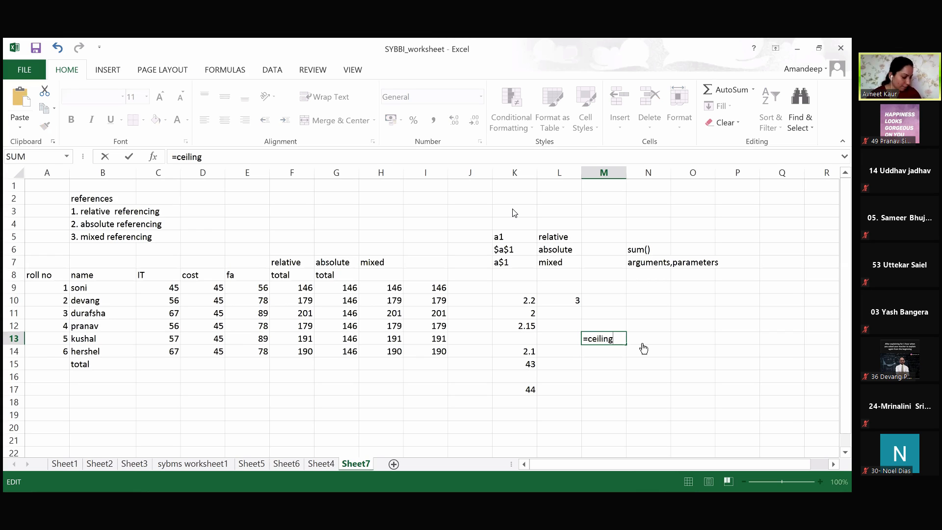
{"action": "type", "text": "("}
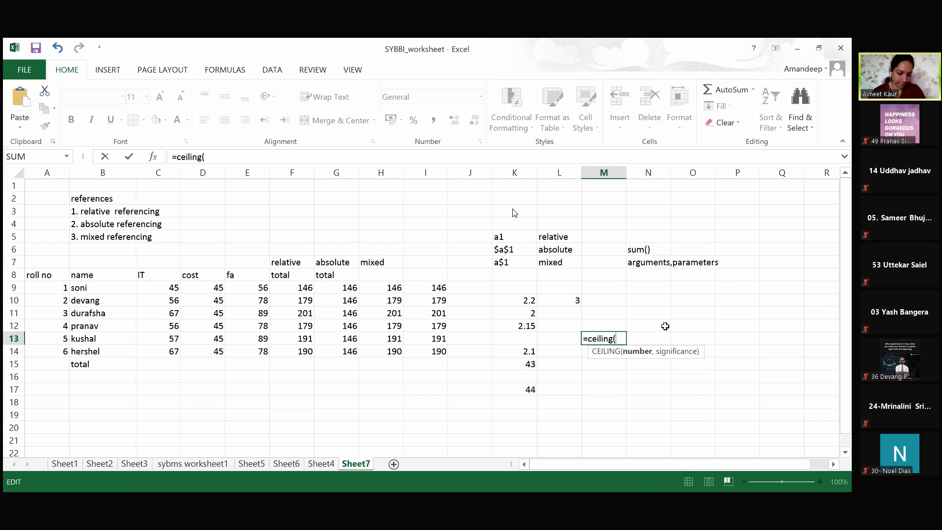
{"action": "type", "text": "2"}
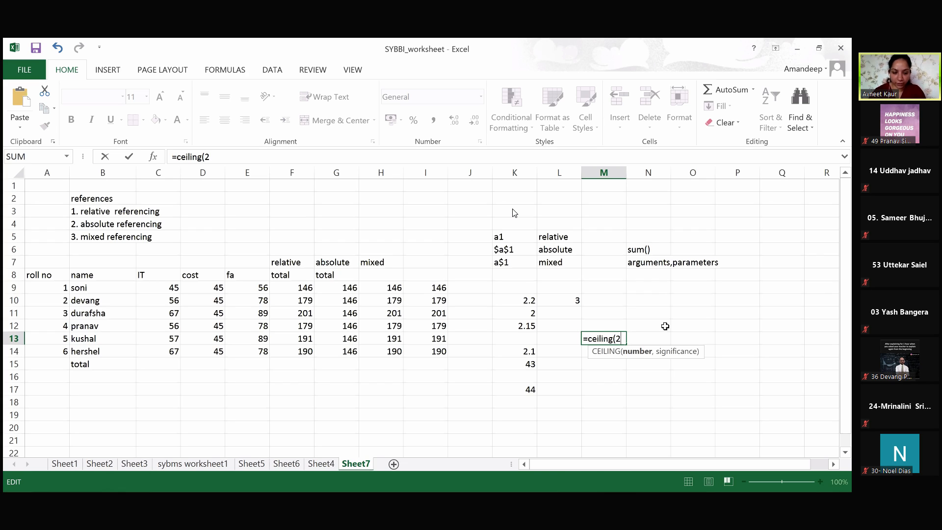
{"action": "type", "text": "."}
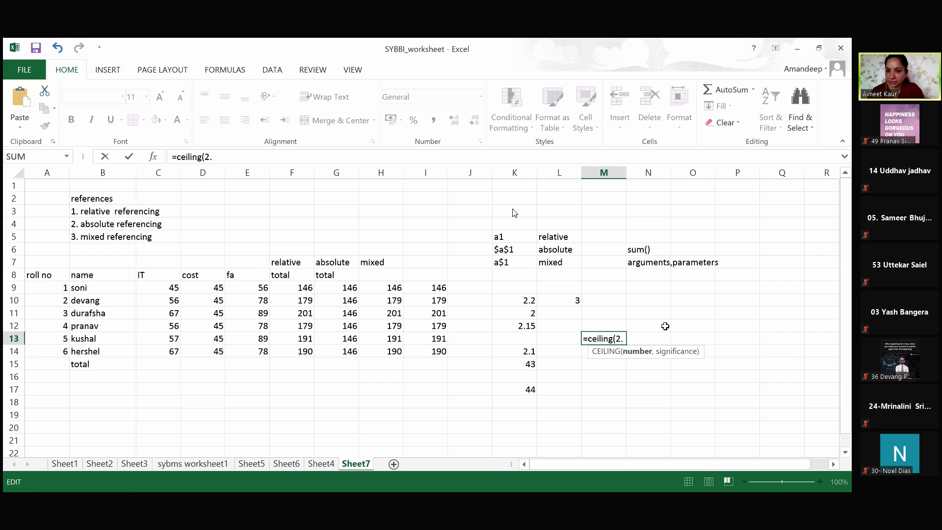
{"action": "type", "text": "5,"}
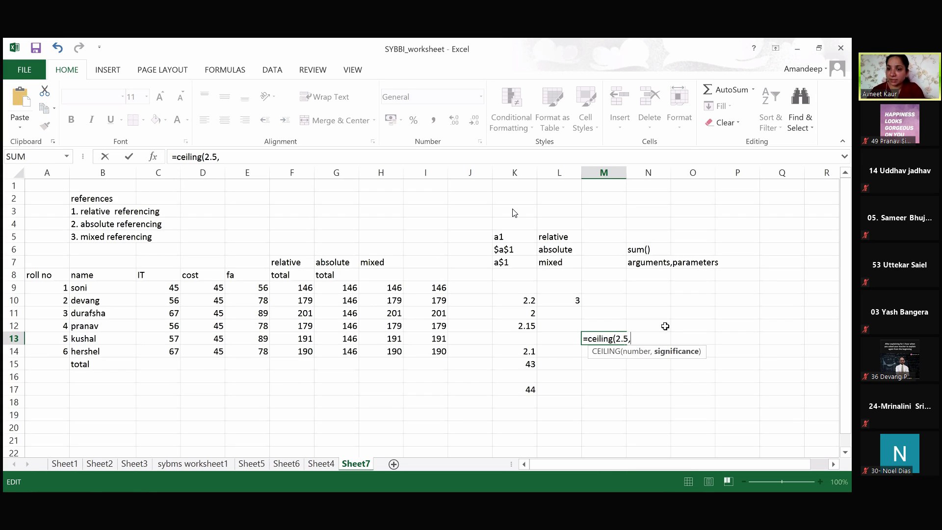
{"action": "type", "text": "2"}
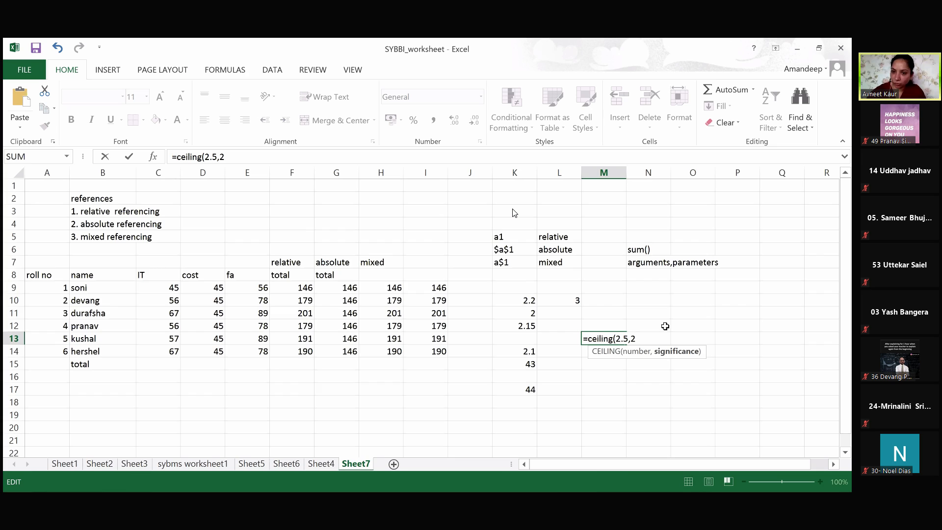
{"action": "type", "text": ")"}
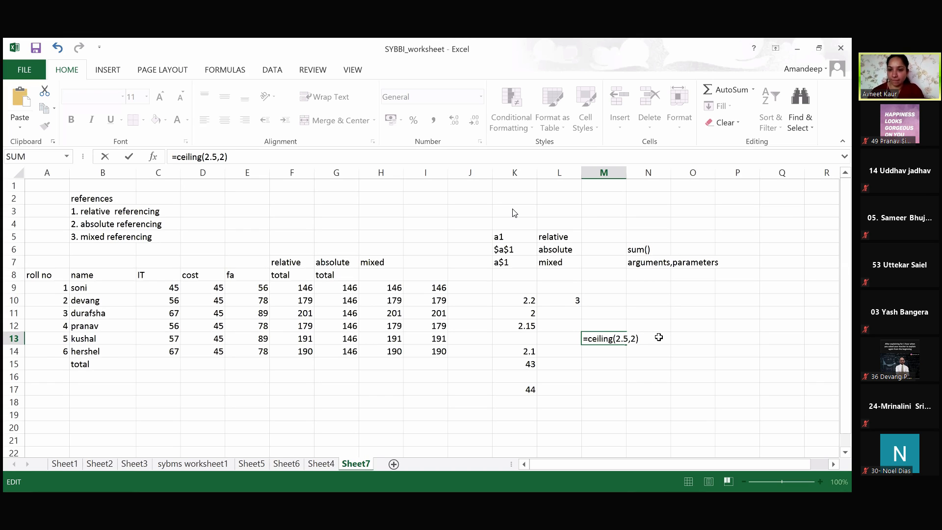
{"action": "key", "text": "Return"}
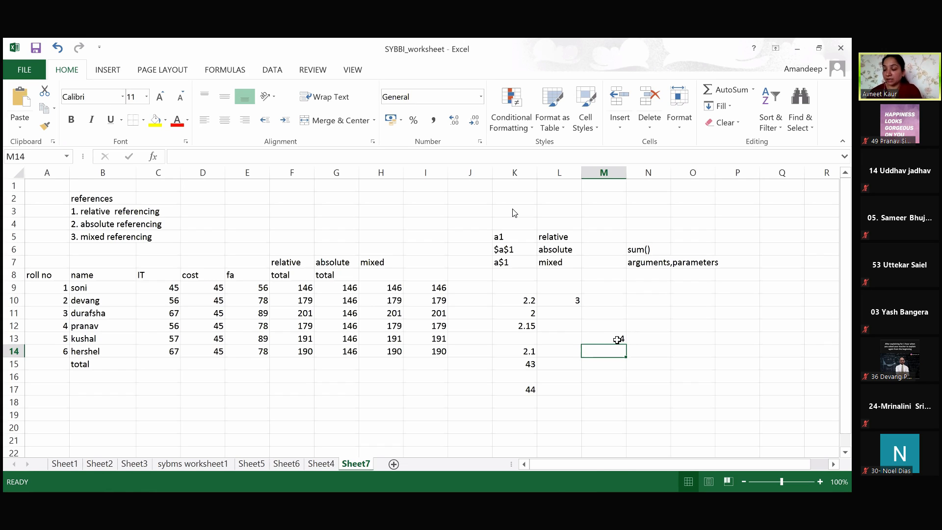
{"action": "left_click", "coordinate": [617, 340]}
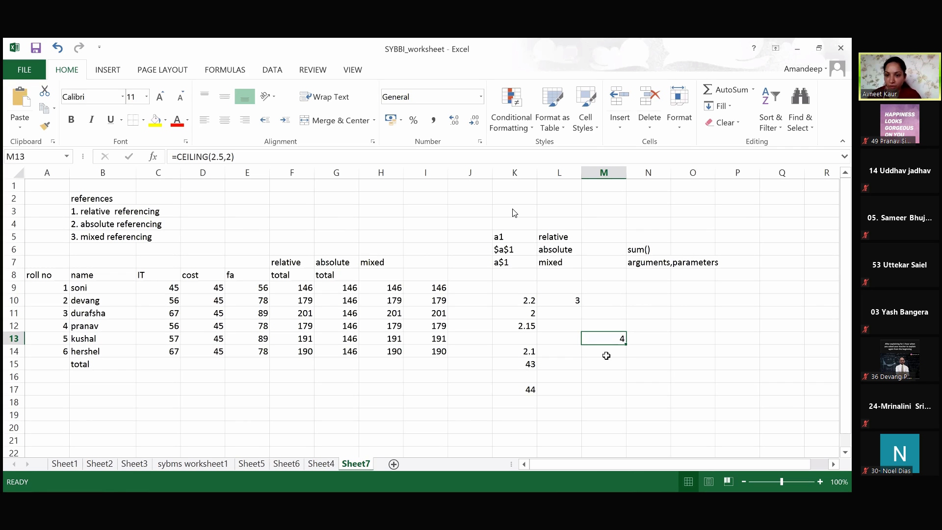
- Round 123.32 up to the nearest multiple of 5 in M14 with the formula =CEILING(123.32,5)
{"action": "key", "text": "Return"}
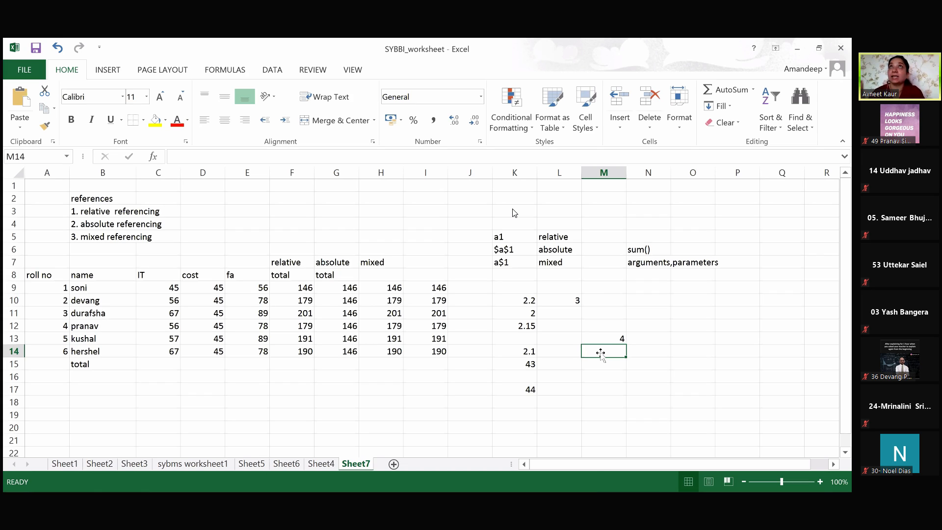
{"action": "type", "text": "="}
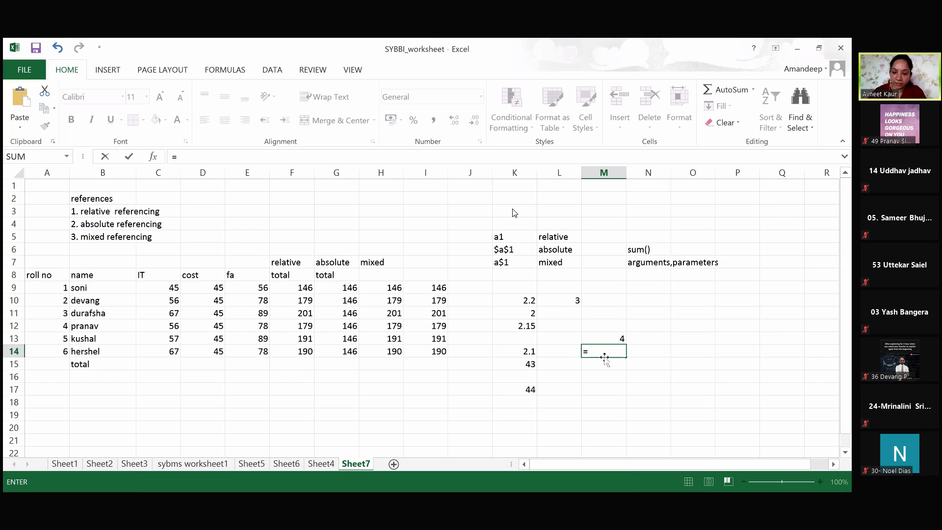
{"action": "type", "text": "ceiling"}
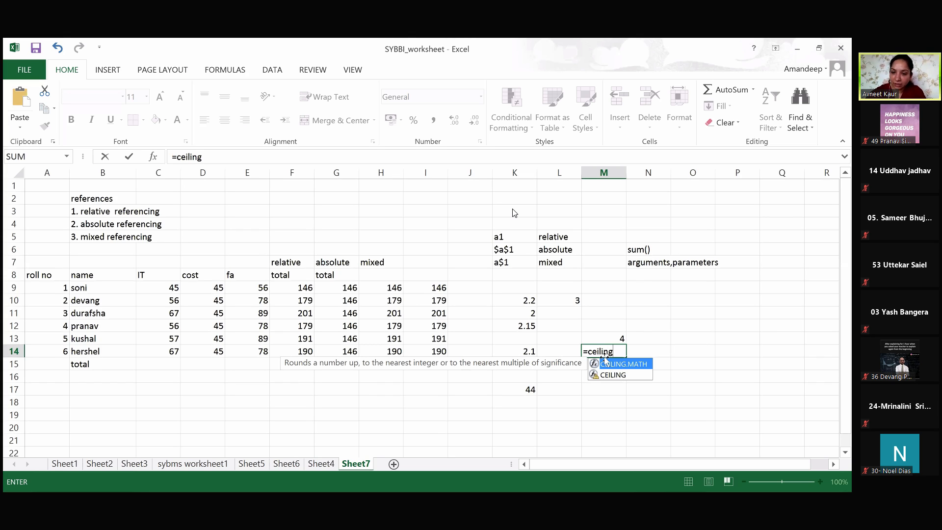
{"action": "type", "text": "("}
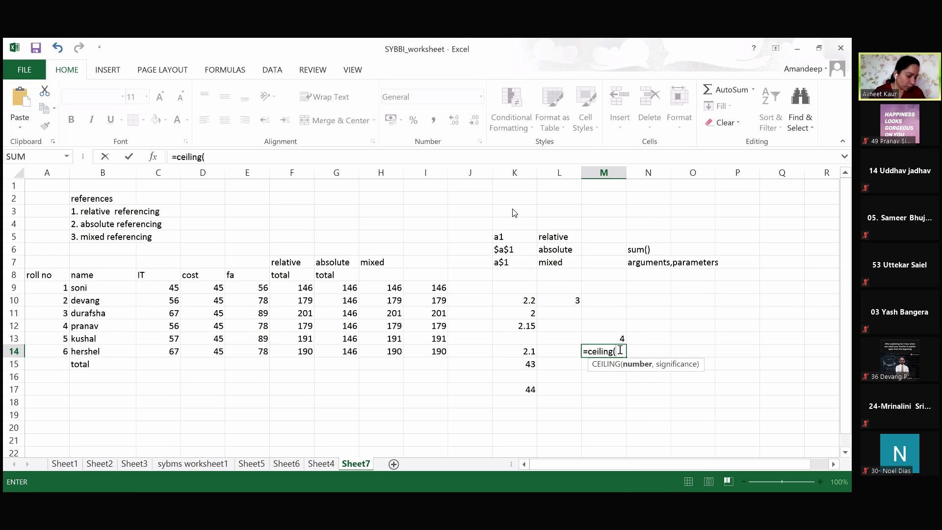
{"action": "type", "text": "123."}
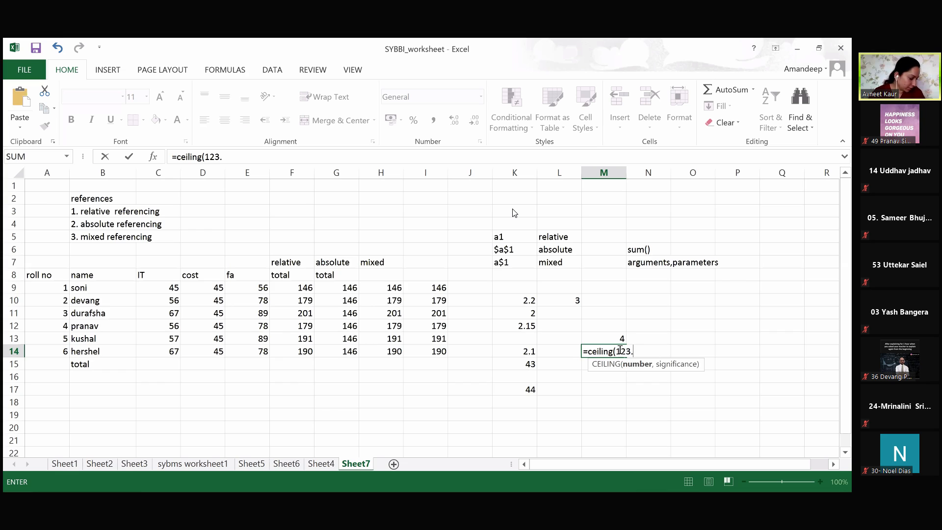
{"action": "type", "text": "32"}
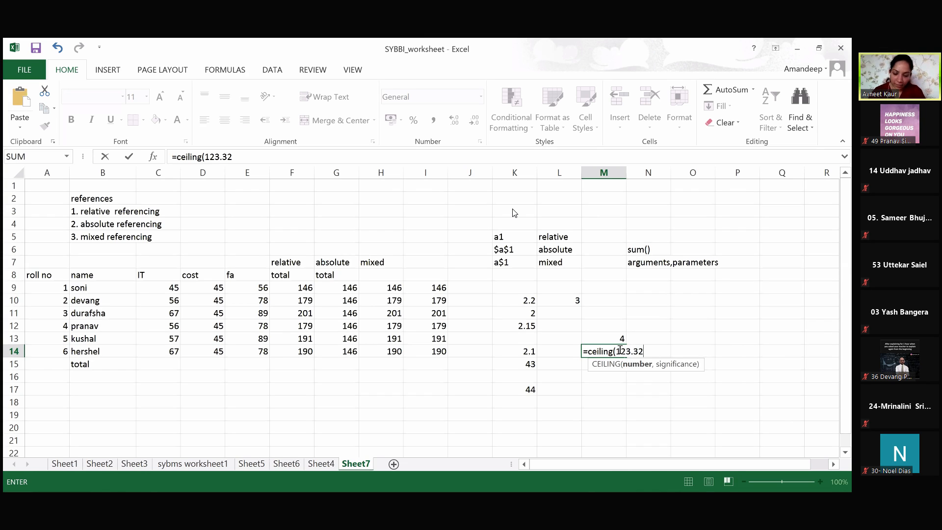
{"action": "type", "text": ","}
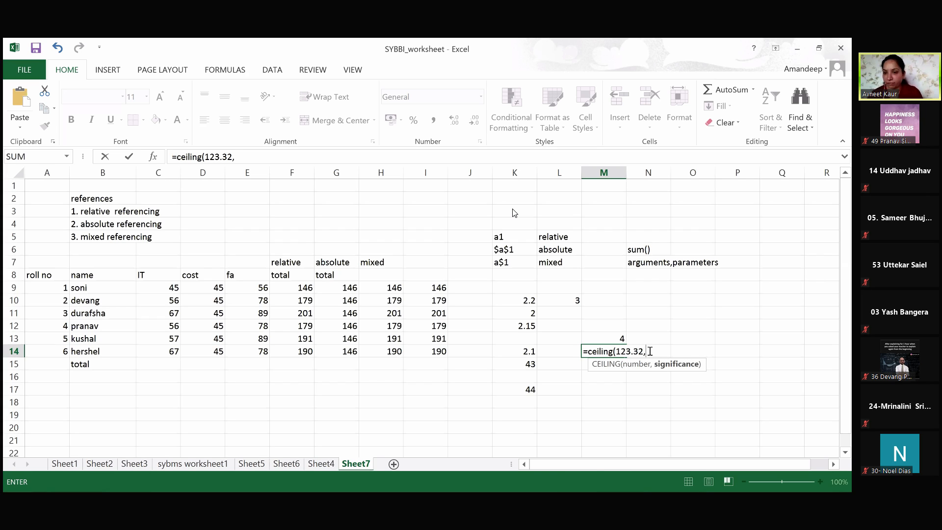
{"action": "type", "text": "5"}
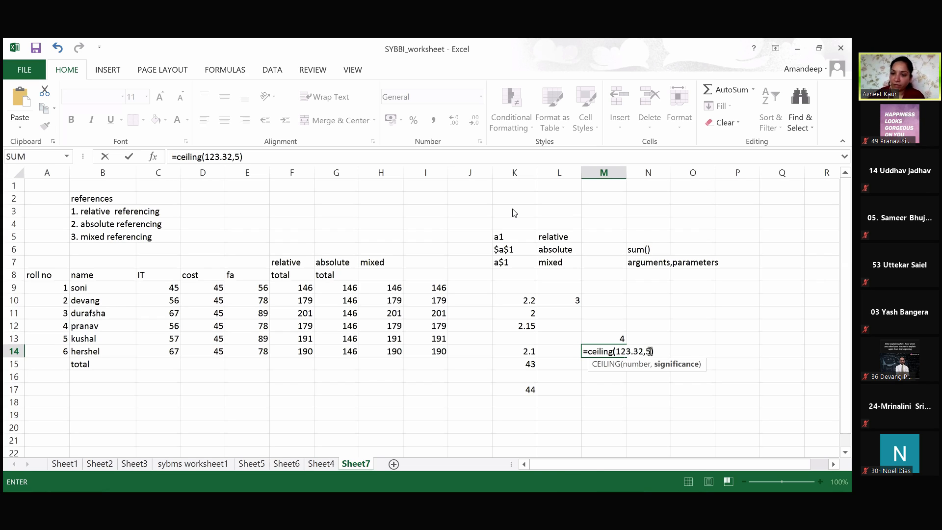
{"action": "key", "text": "Right"}
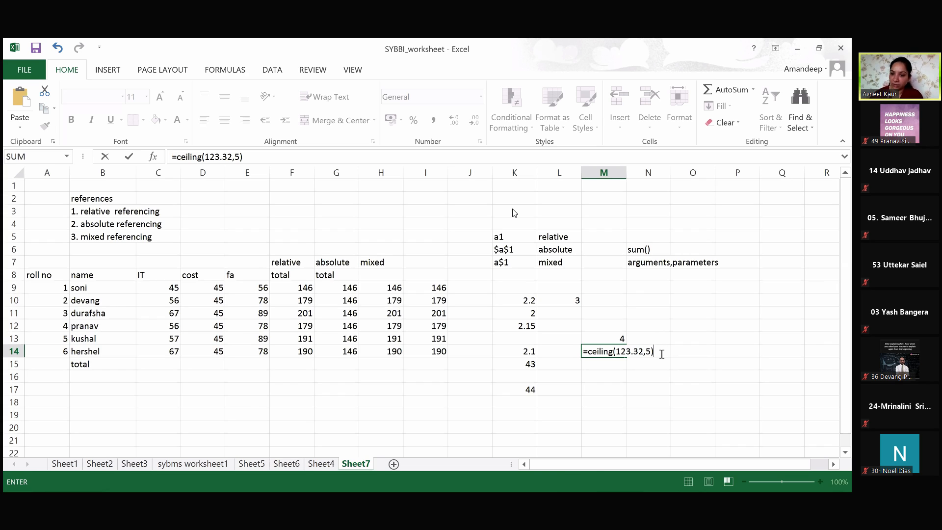
{"action": "key", "text": "Return"}
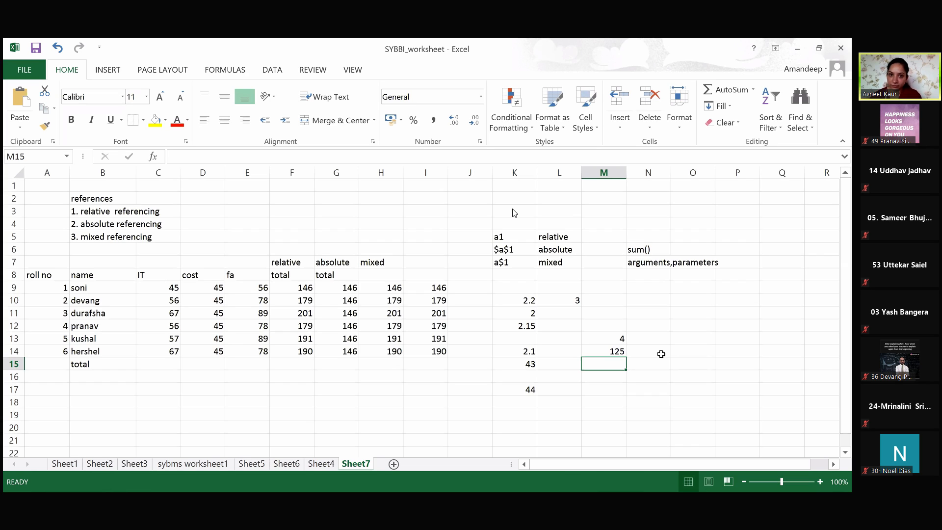
- Round 123.32 down to the nearest multiple of 5 in M16 with the formula =FLOOR(123.32,5)
{"action": "left_click", "coordinate": [612, 378]}
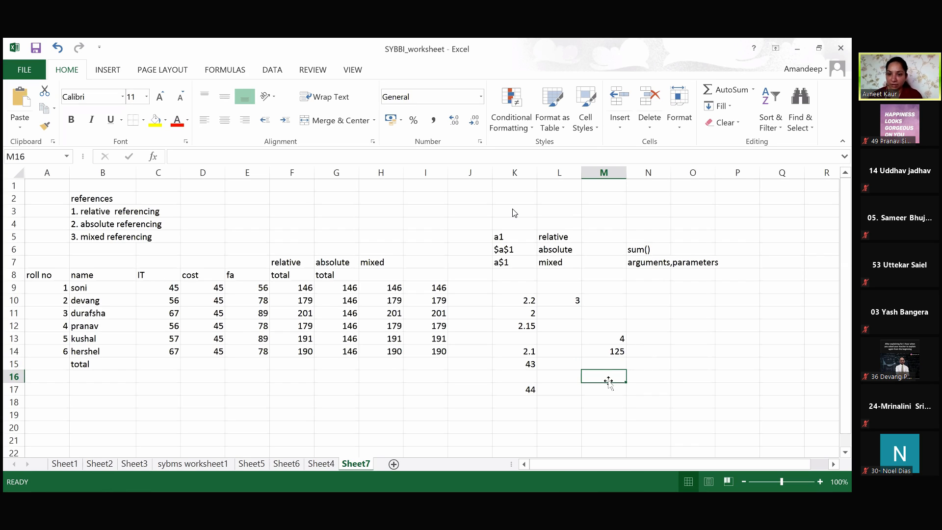
{"action": "type", "text": "="}
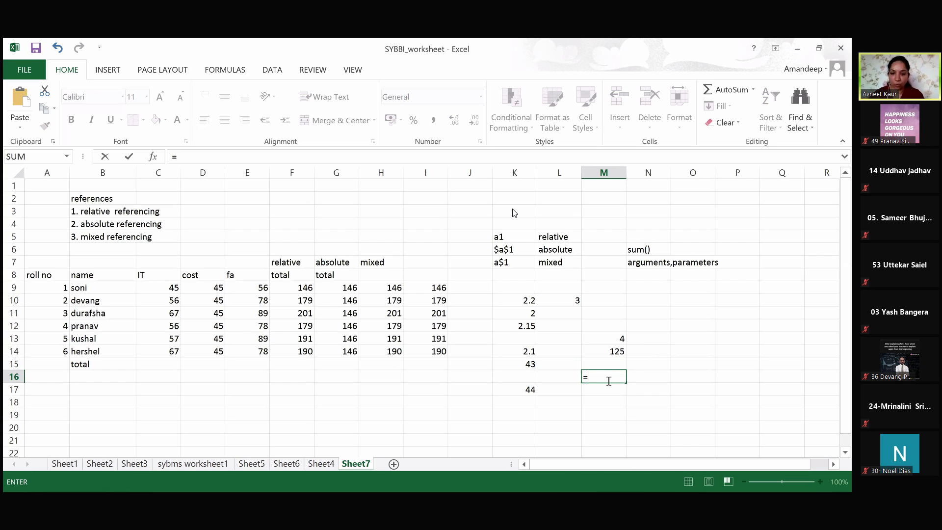
{"action": "type", "text": "floor"}
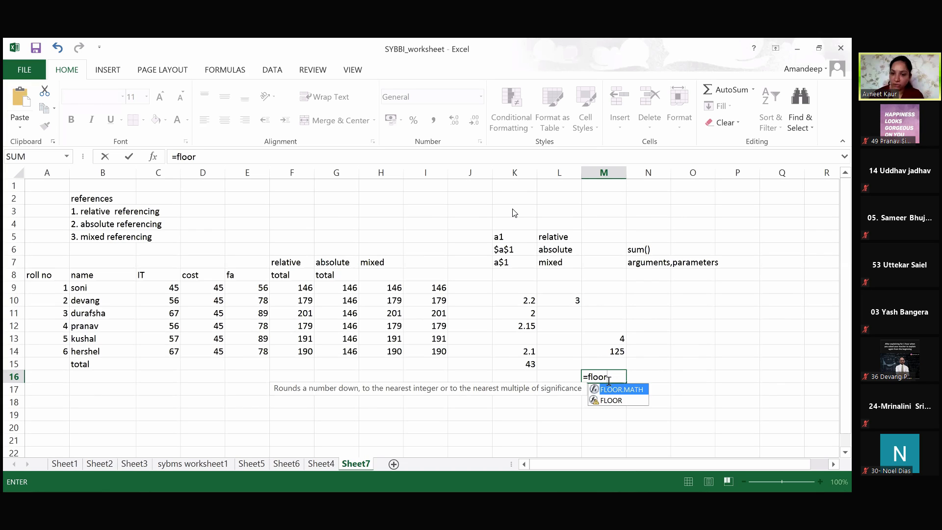
{"action": "type", "text": "("}
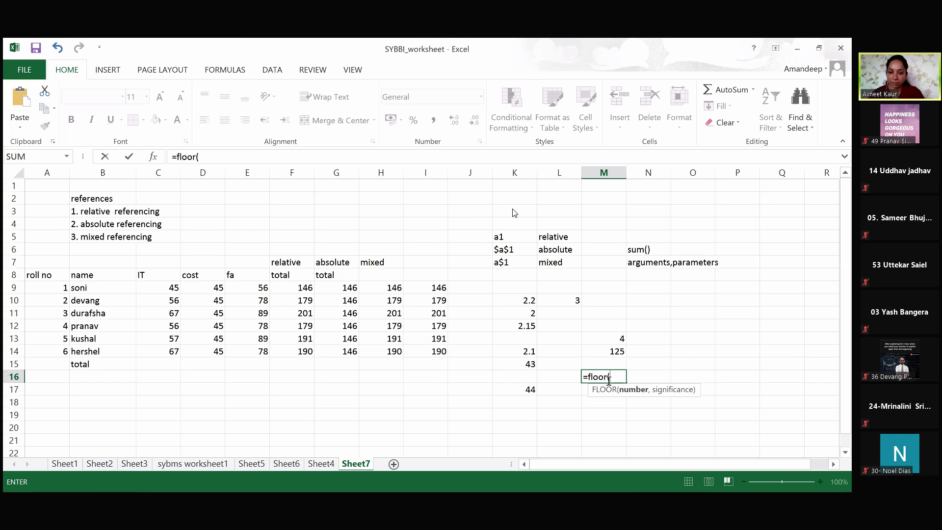
{"action": "type", "text": "123"}
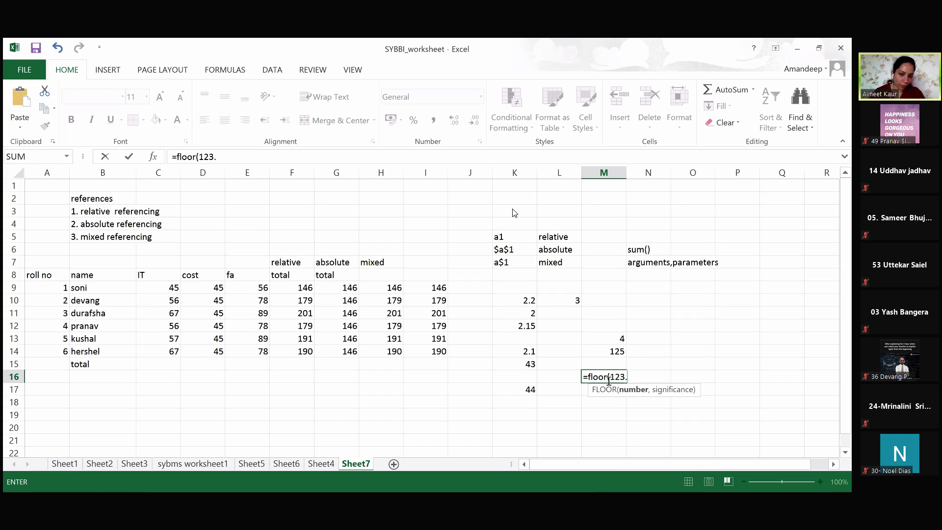
{"action": "type", "text": ".32"}
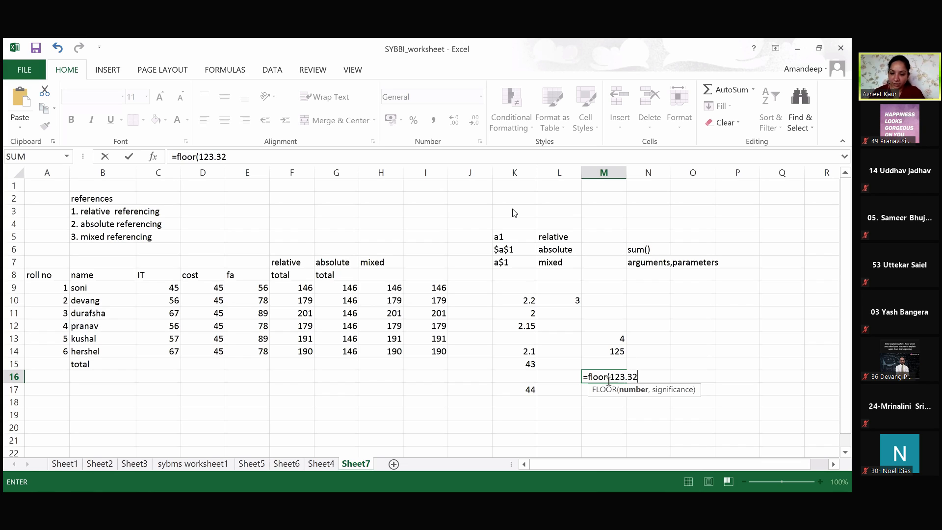
{"action": "type", "text": ",5"}
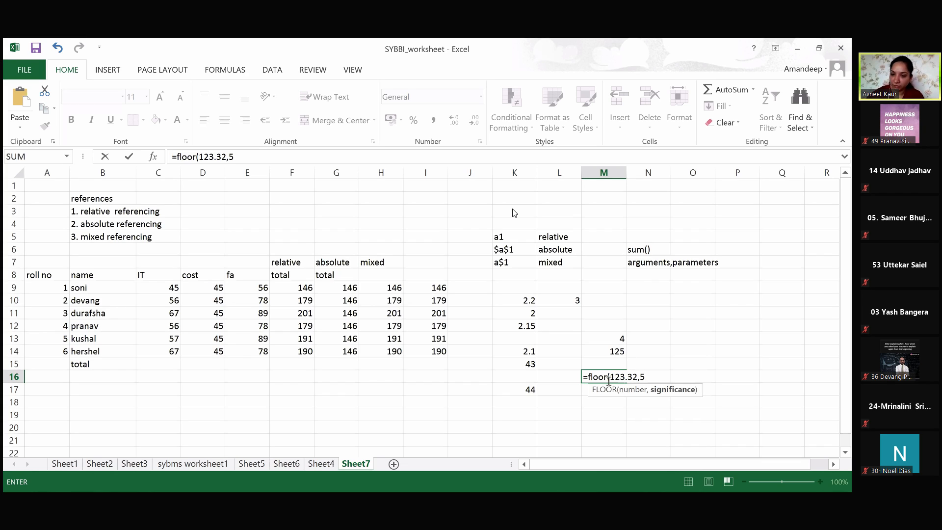
{"action": "type", "text": ")"}
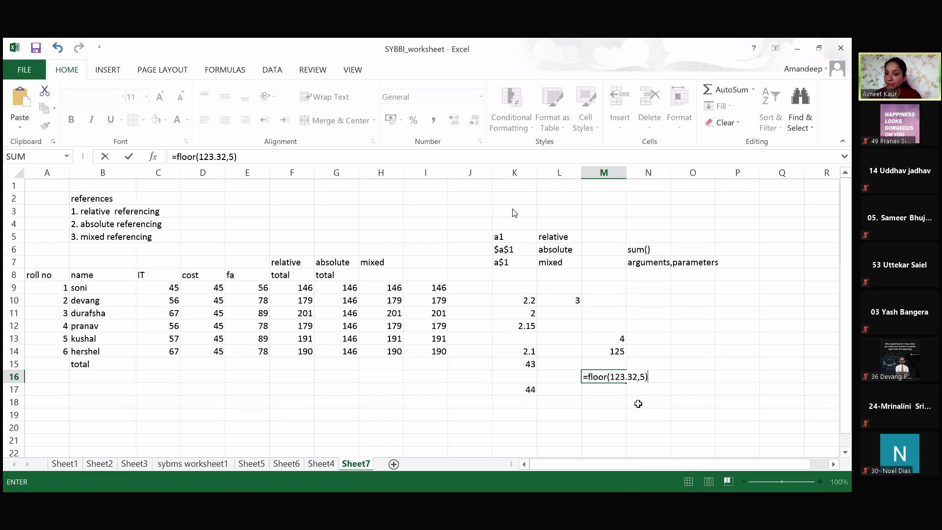
{"action": "key", "text": "Return"}
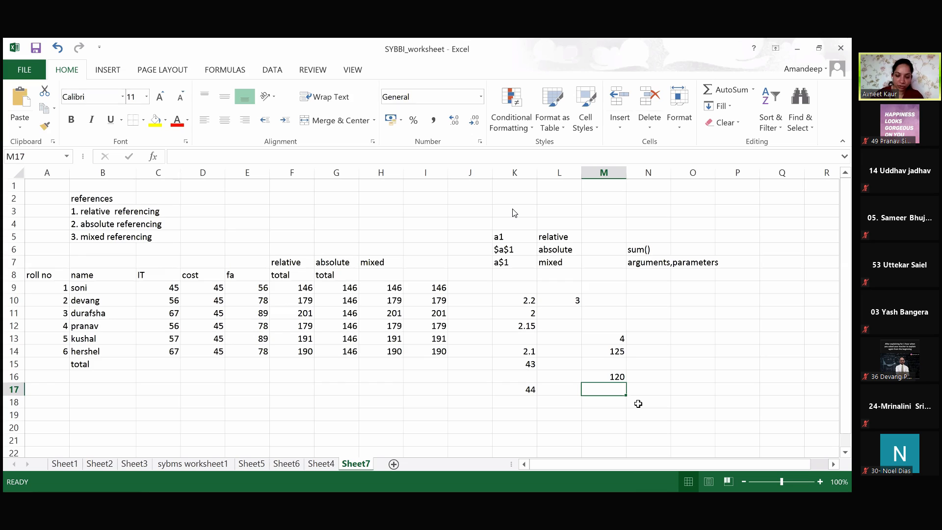
- Round 7.9 down to the nearest integer in M17 with the formula =INT(7.9)
{"action": "type", "text": "int"}
{"action": "key", "text": "BackSpace"}
{"action": "key", "text": "BackSpace"}
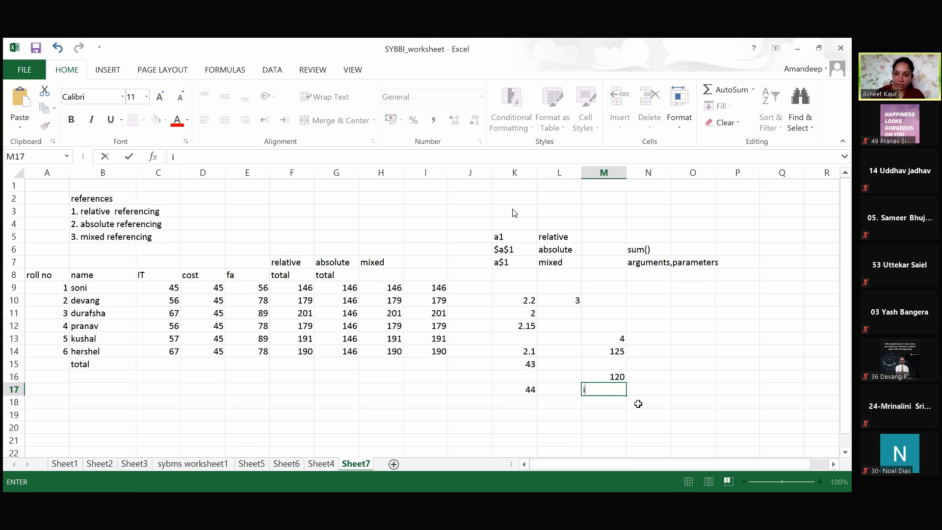
{"action": "key", "text": "BackSpace"}
{"action": "type", "text": "="}
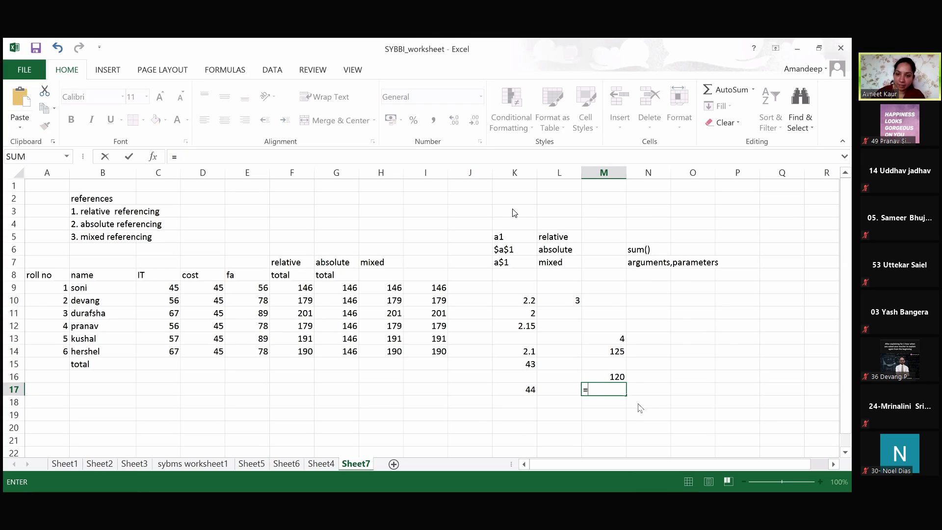
{"action": "type", "text": "int"}
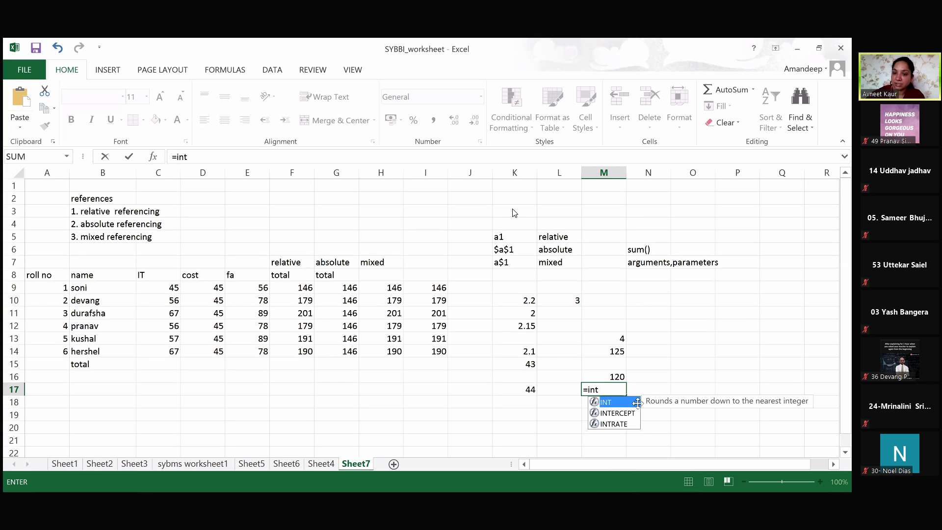
{"action": "type", "text": "("}
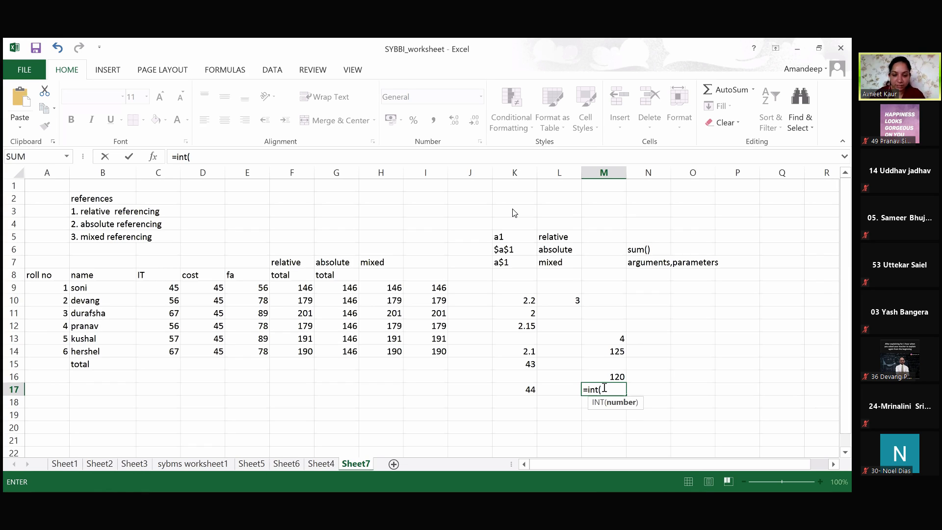
{"action": "type", "text": "7.9)"}
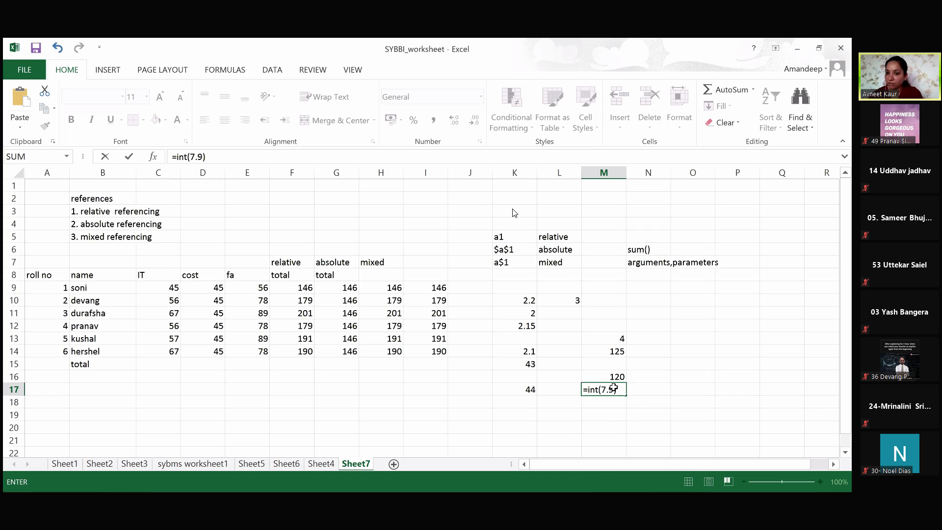
{"action": "key", "text": "Return"}
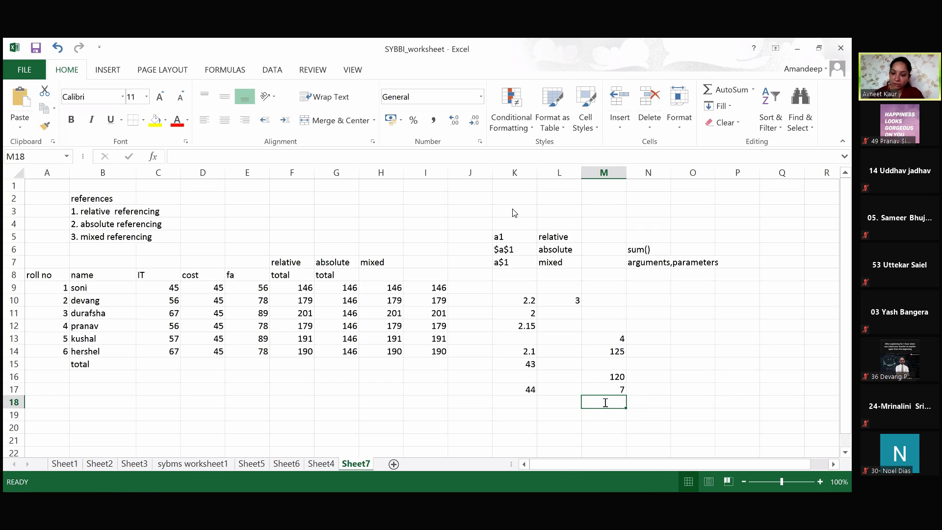
- Round -7.9 down to the nearest integer in M18 with the formula =INT(-7.9)
{"action": "type", "text": "="}
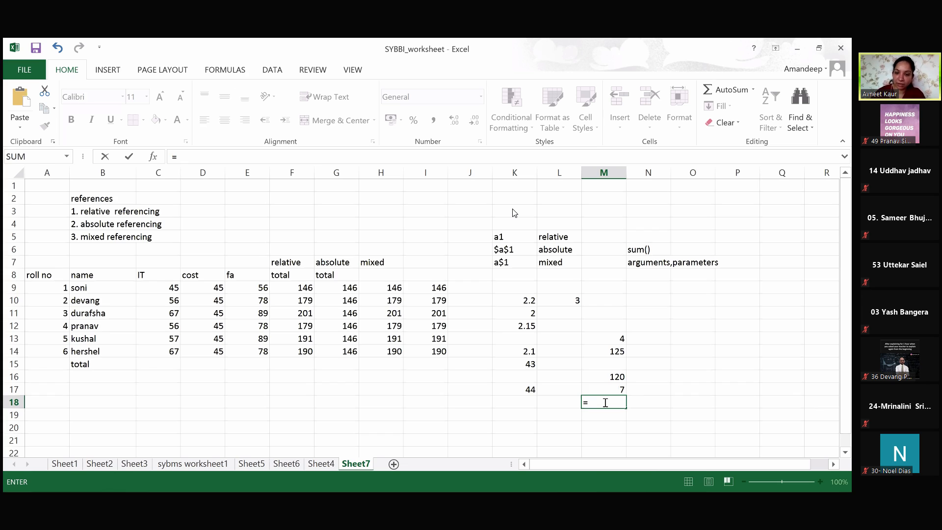
{"action": "type", "text": "int"}
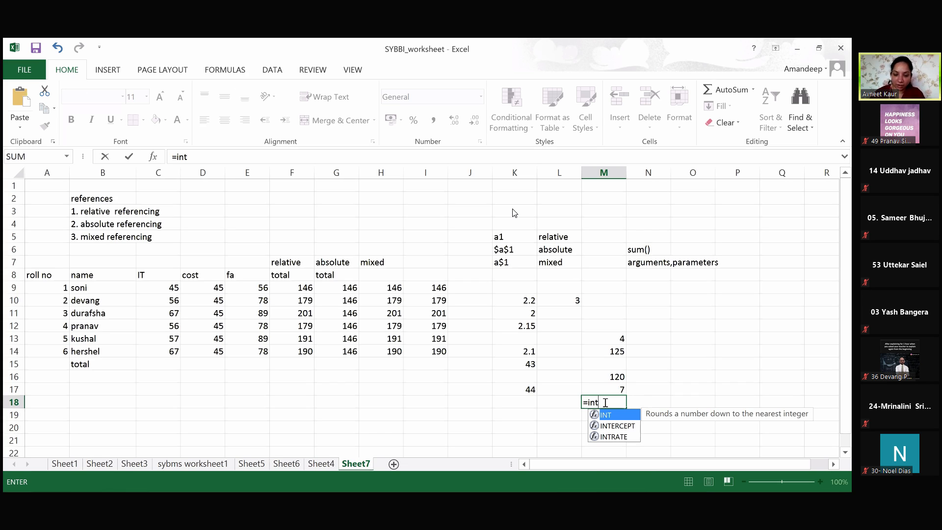
{"action": "type", "text": "(-7."}
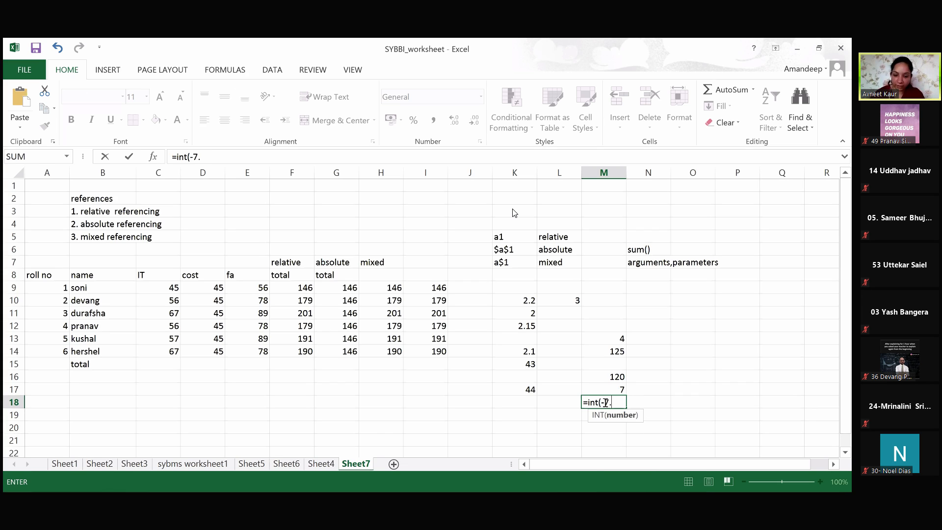
{"action": "type", "text": "9)"}
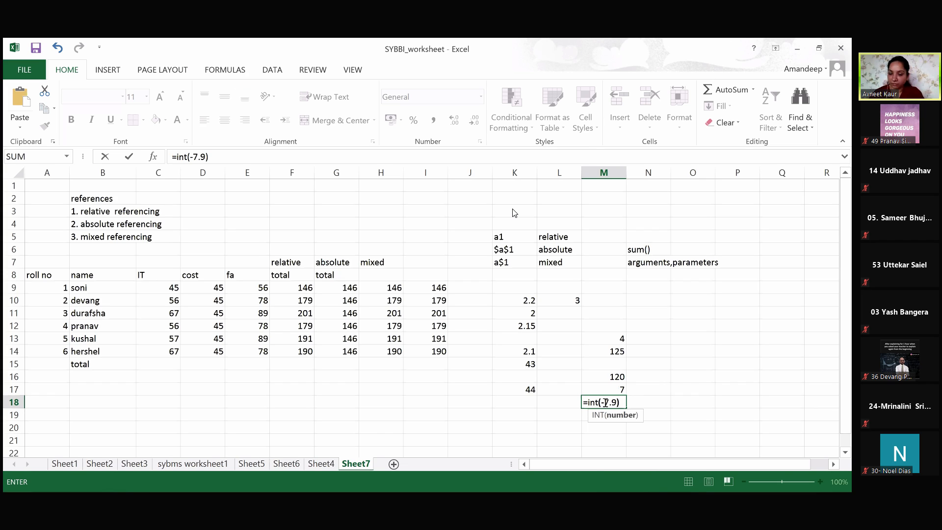
{"action": "key", "text": "Return"}
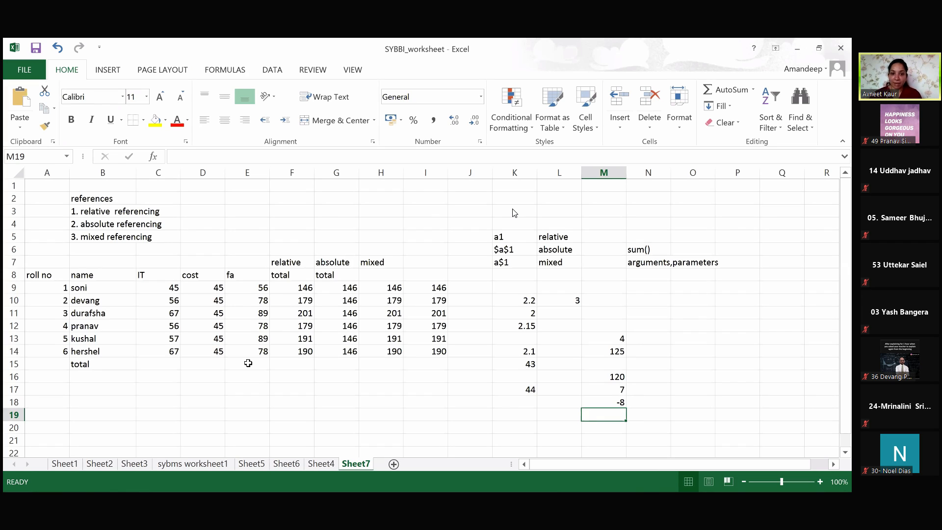
- Find the highest IT mark in C15, in the total row, with the formula =MAX(C9:C14)
{"action": "left_click", "coordinate": [248, 363]}
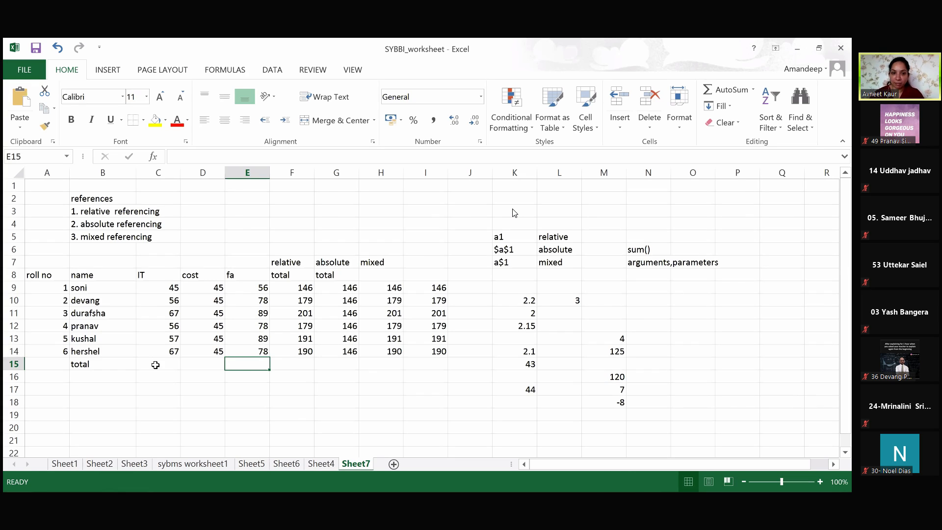
{"action": "left_click", "coordinate": [158, 368]}
{"action": "type", "text": "="}
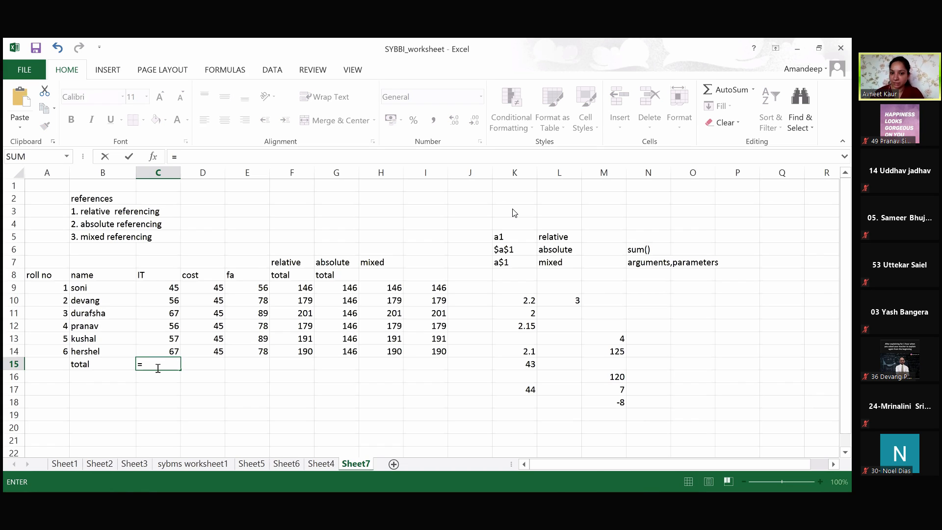
{"action": "type", "text": "max"}
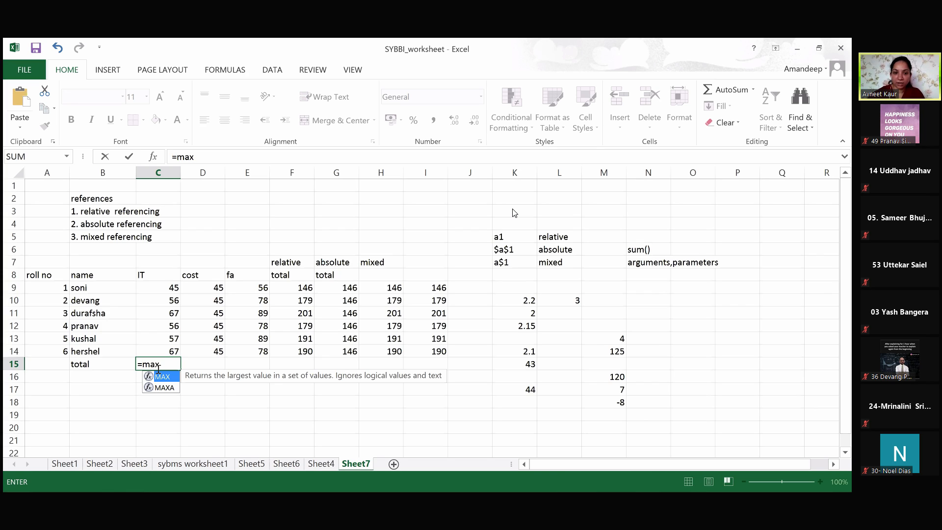
{"action": "type", "text": "("}
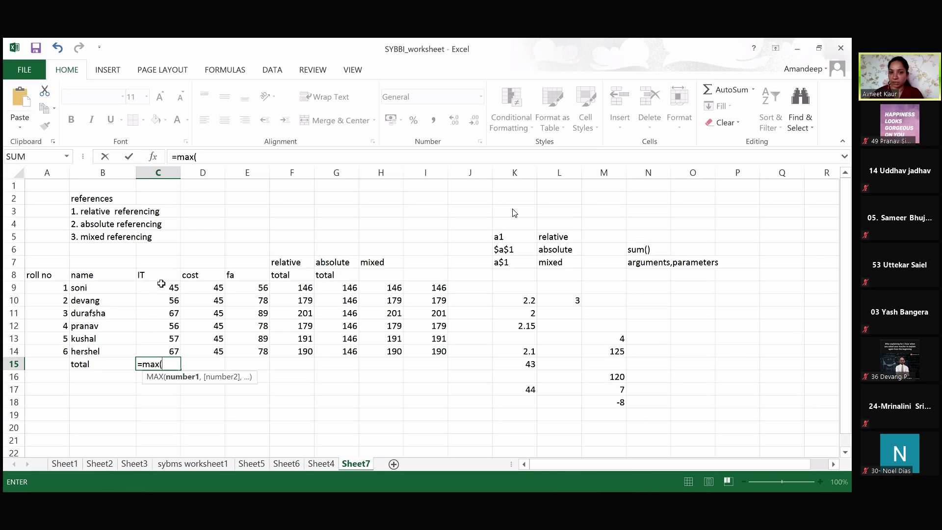
{"action": "left_click", "coordinate": [160, 288]}
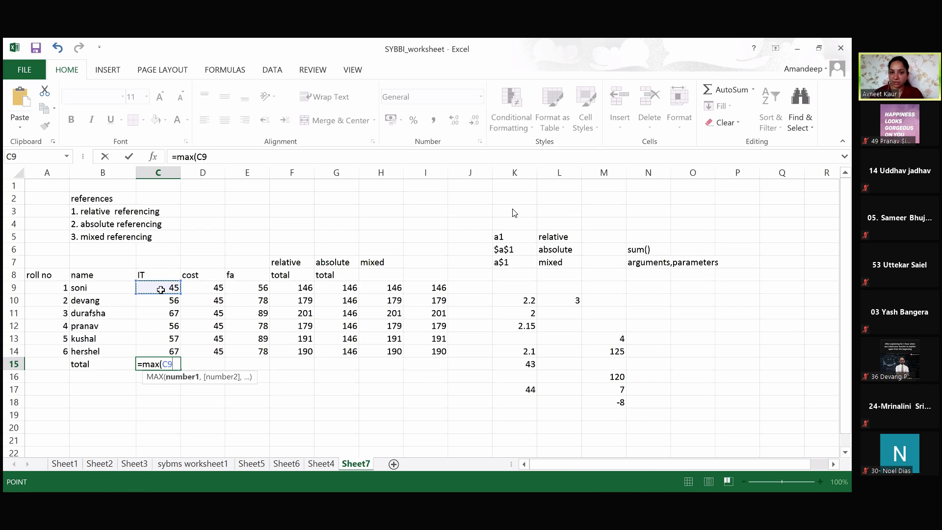
{"action": "key", "text": "ctrl+shift+Down"}
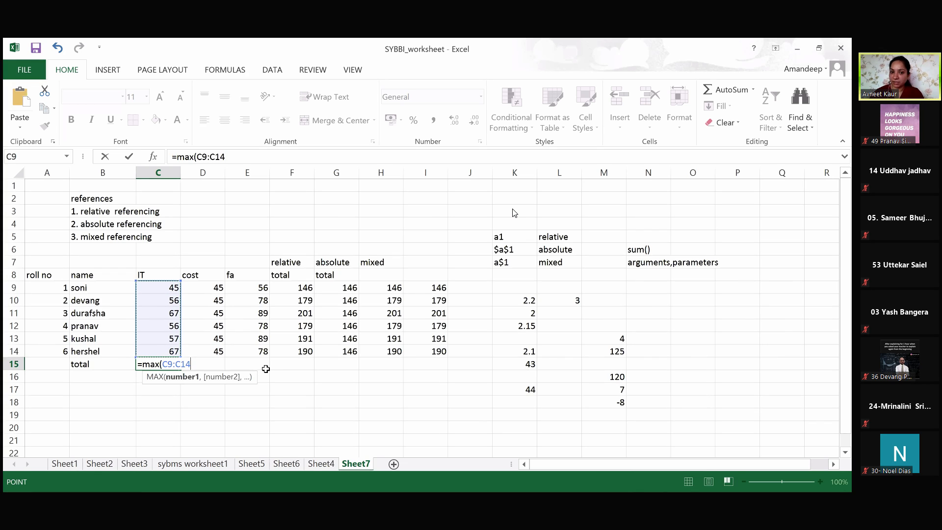
{"action": "type", "text": ")"}
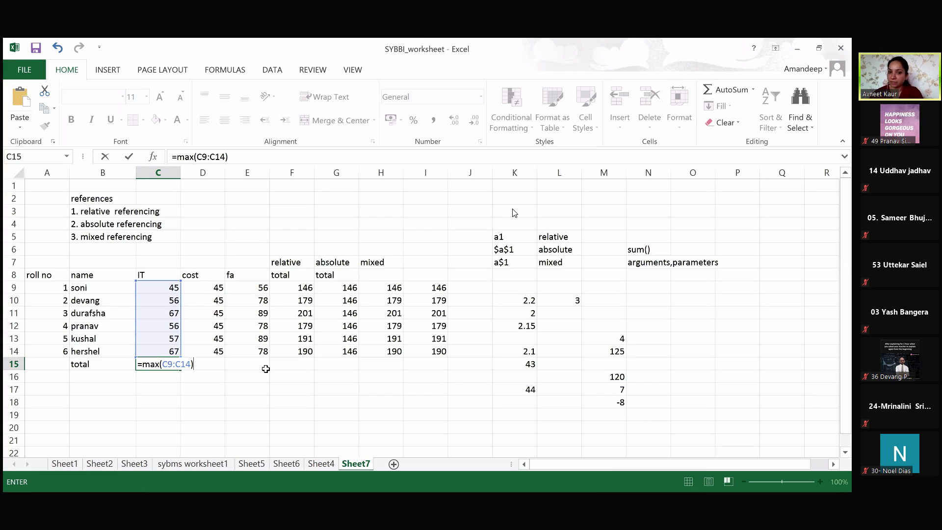
{"action": "key", "text": "Return"}
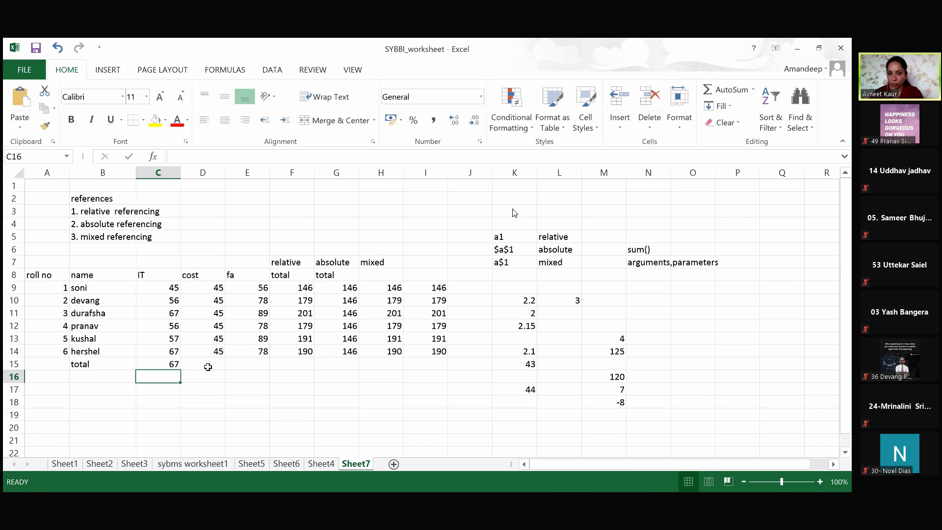
- Find the lowest cost mark in D15 with the formula =MIN(D9:D14)
{"action": "left_click", "coordinate": [202, 368]}
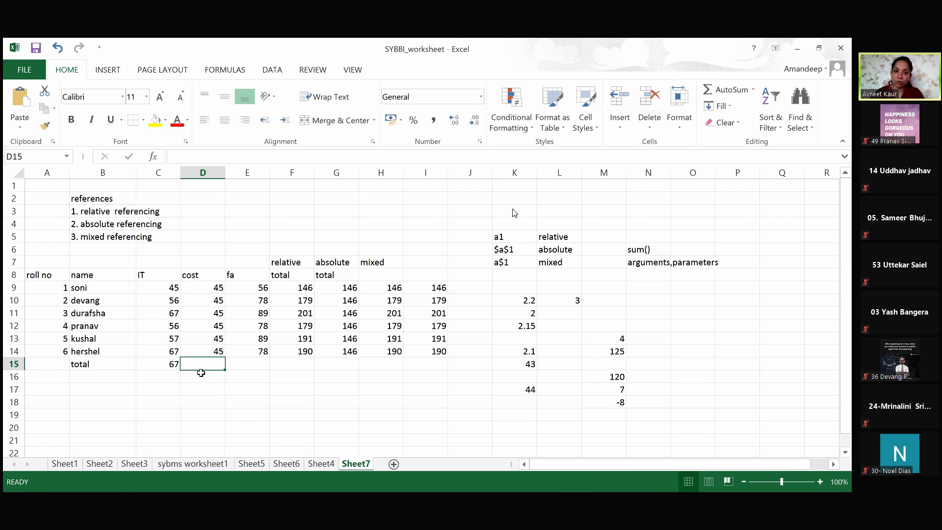
{"action": "type", "text": "="}
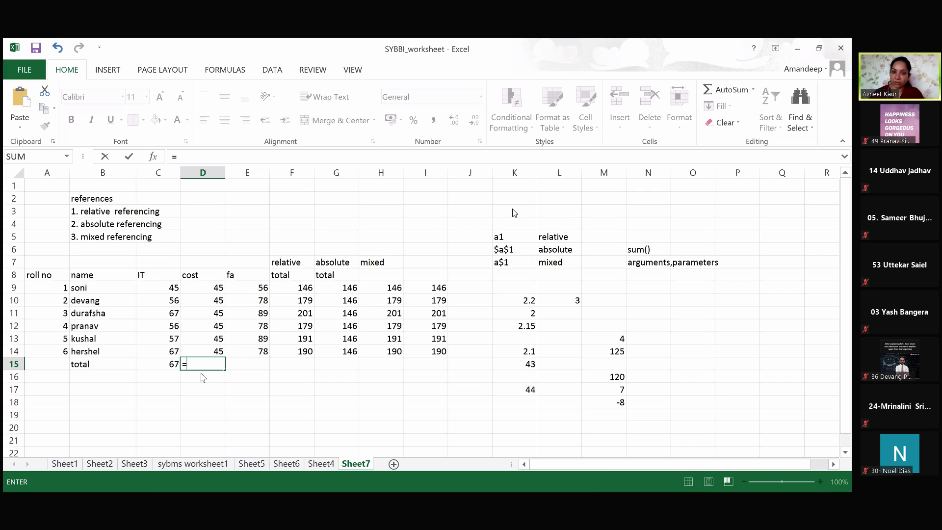
{"action": "type", "text": "min("}
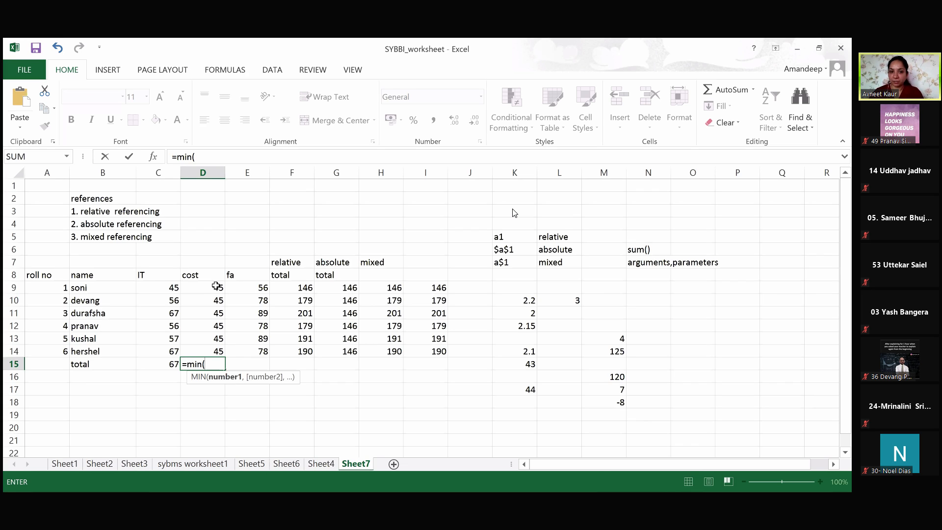
{"action": "left_click_drag", "start_coordinate": [215, 288], "coordinate": [214, 350]}
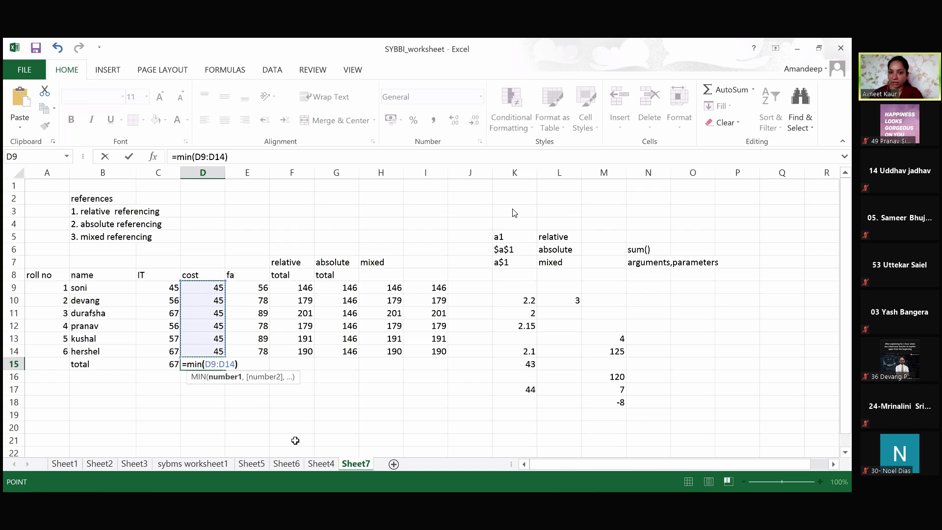
{"action": "key", "text": "Return"}
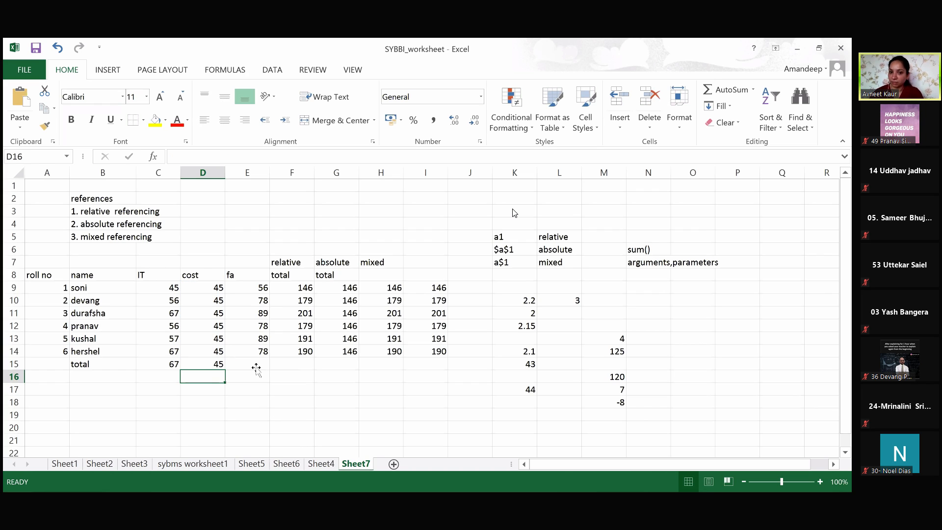
- Calculate the remainder of 20 divided by 3 in D17 with the formula =MOD(20,3)
{"action": "left_click", "coordinate": [256, 369]}
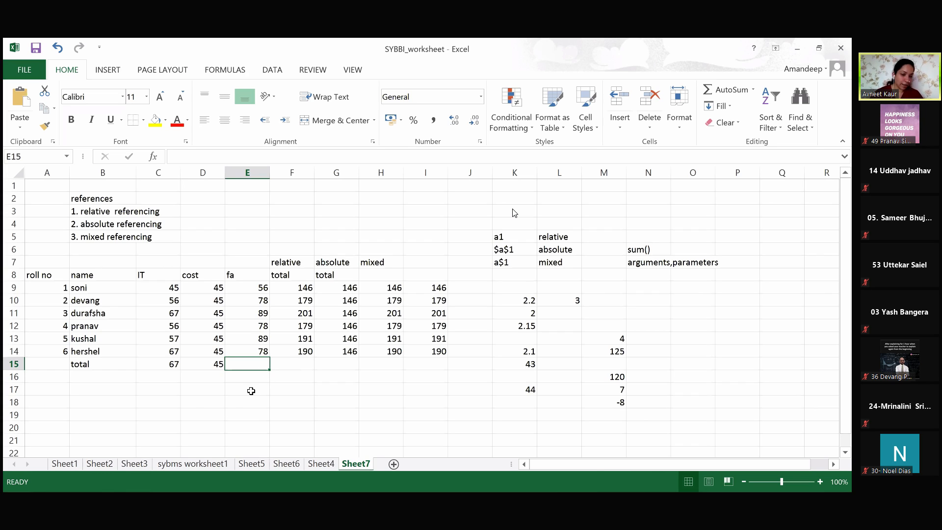
{"action": "left_click", "coordinate": [207, 392]}
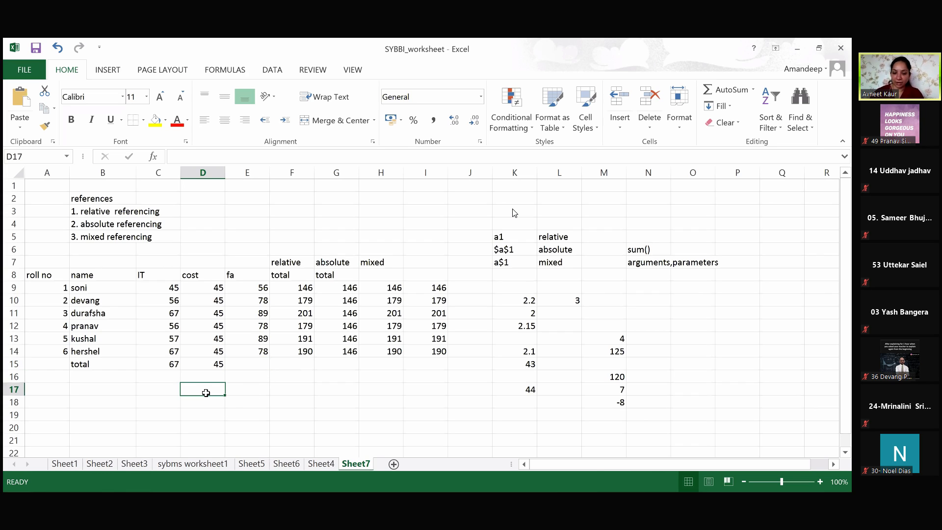
{"action": "type", "text": "="}
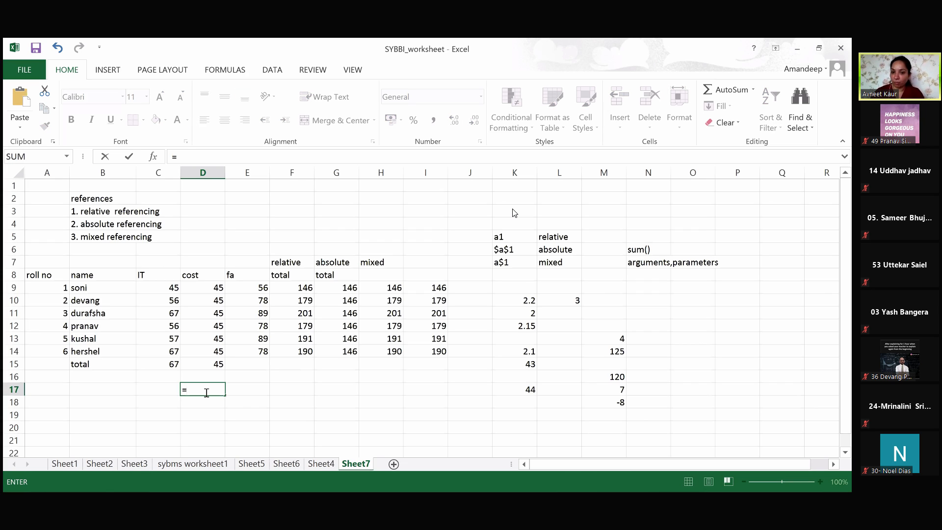
{"action": "type", "text": "mod"}
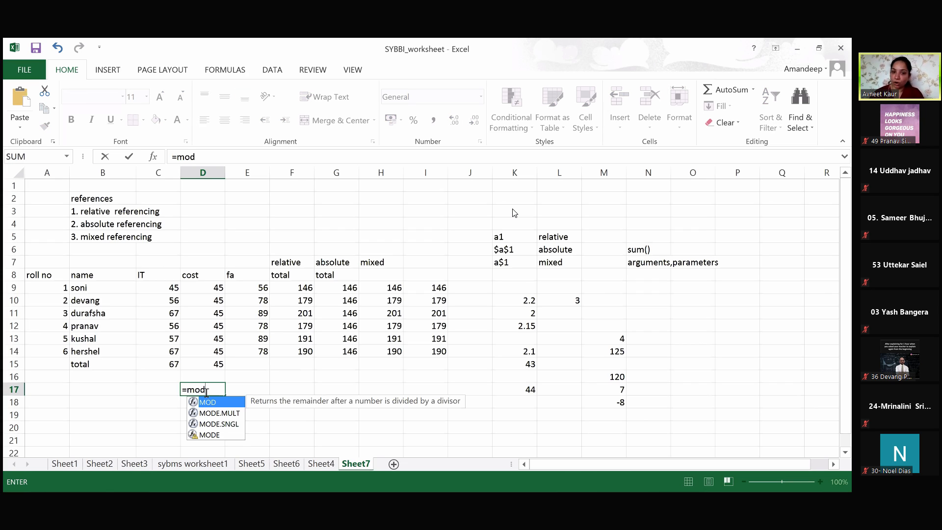
{"action": "type", "text": "("}
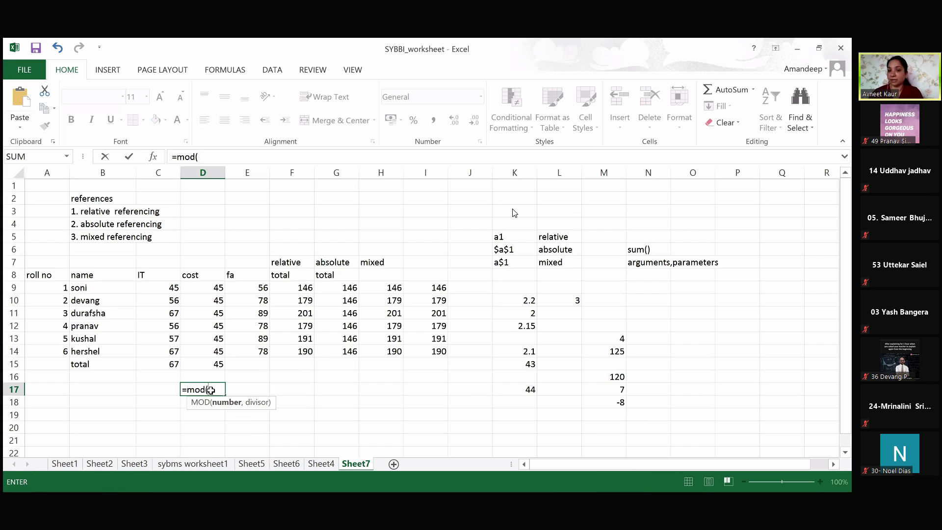
{"action": "type", "text": "2"}
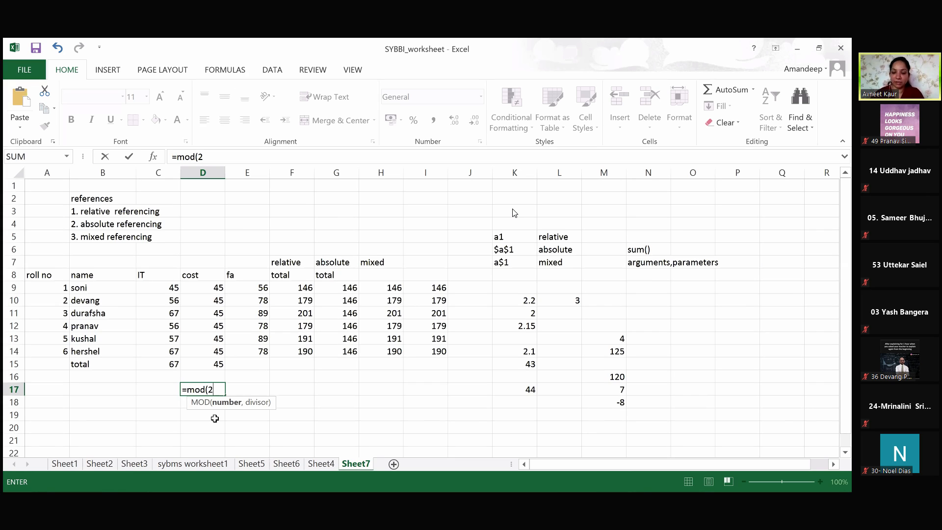
{"action": "type", "text": "0"}
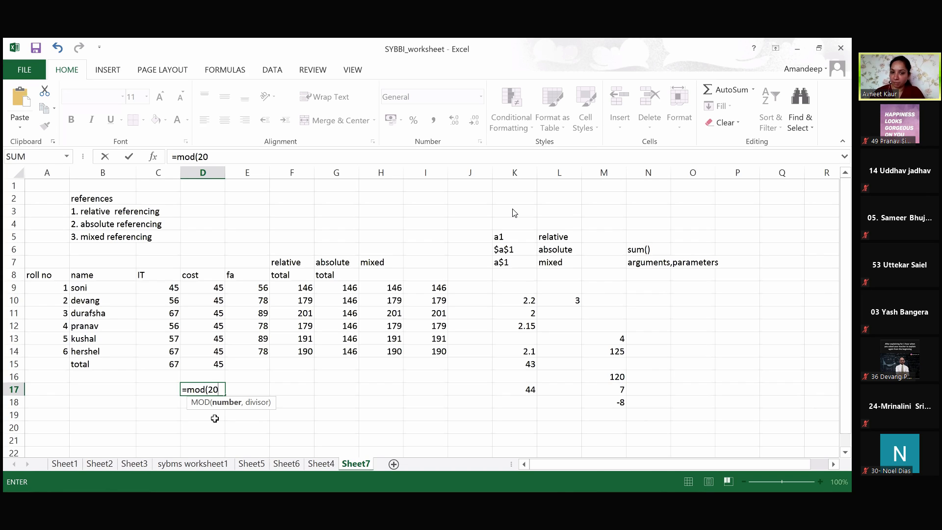
{"action": "type", "text": ".,3"}
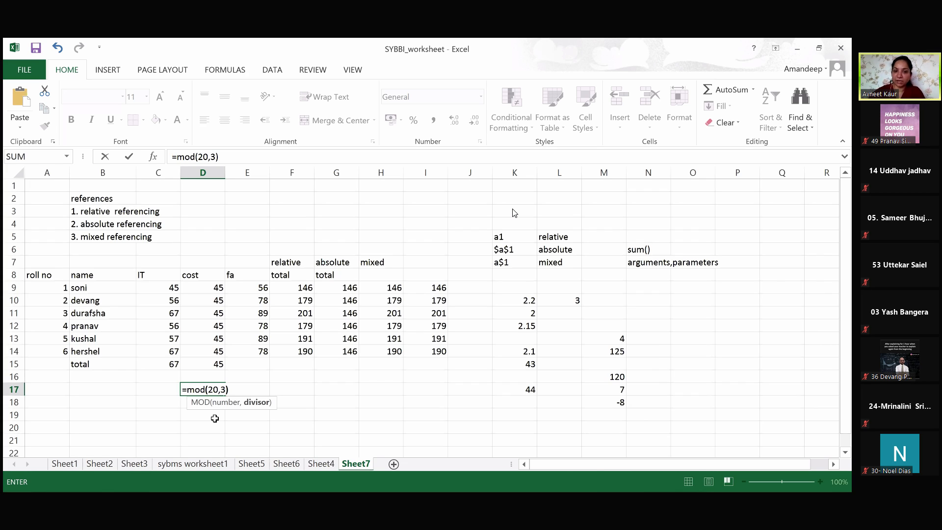
{"action": "type", "text": ")"}
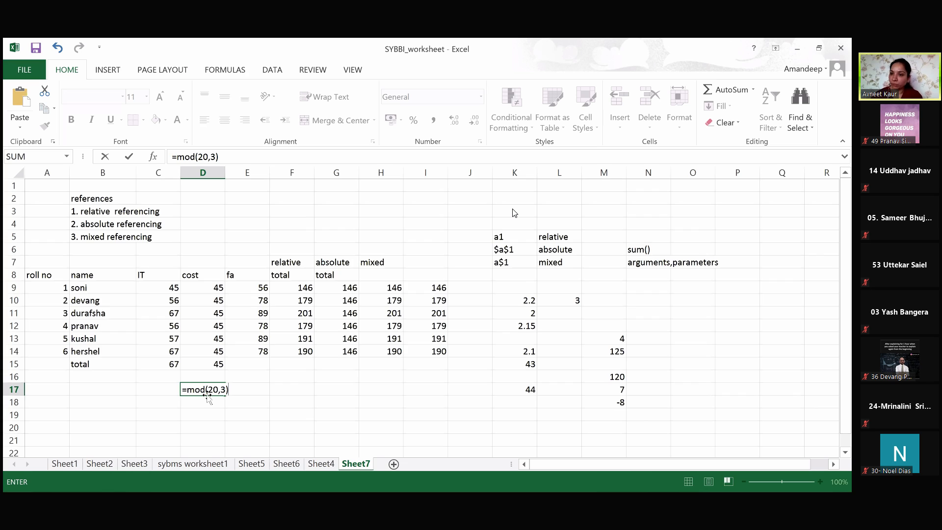
{"action": "left_click", "coordinate": [209, 401]}
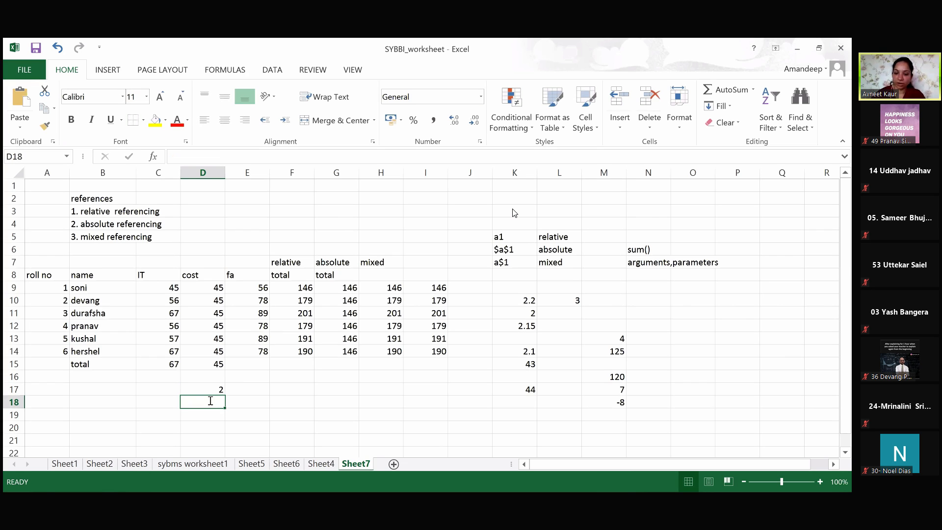
- Calculate the remainder of 20 divided by 5 in D18 with the formula =MOD(20,5)
{"action": "type", "text": "="}
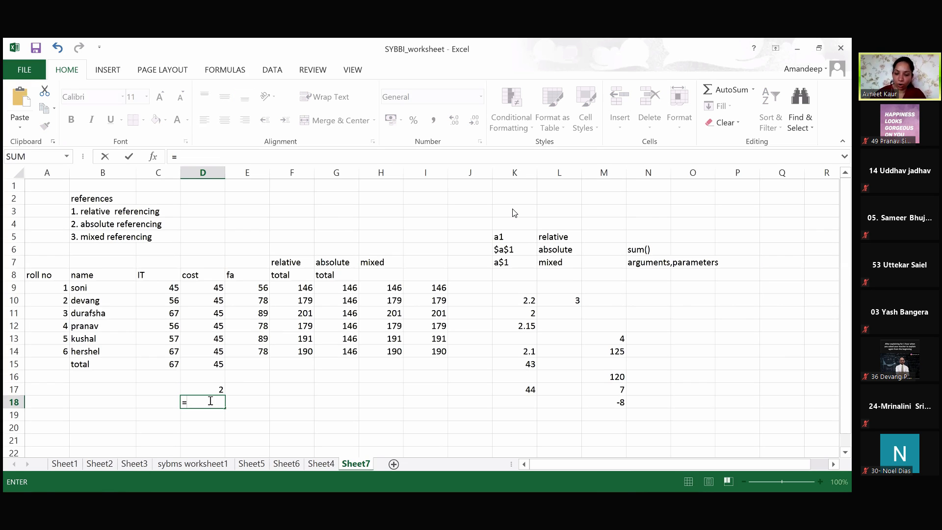
{"action": "type", "text": "mod(20"}
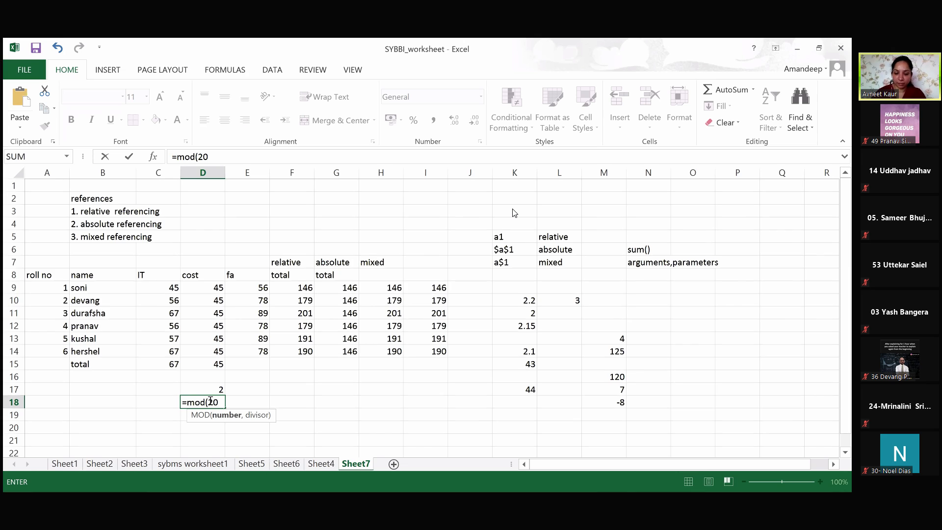
{"action": "type", "text": ",5"}
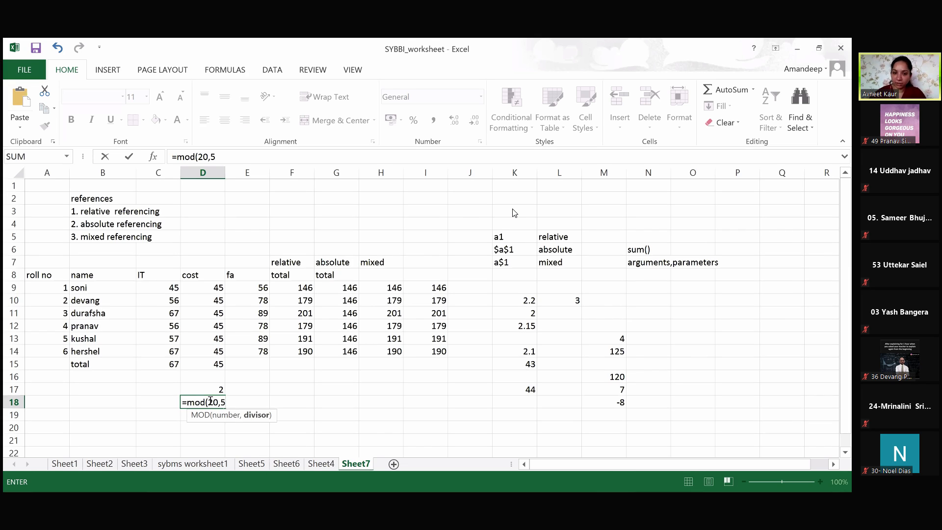
{"action": "type", "text": ")"}
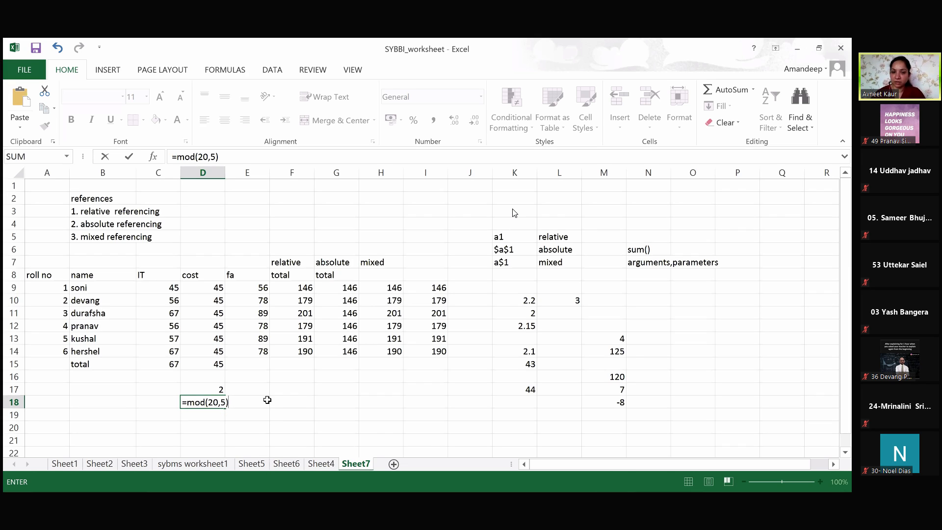
{"action": "key", "text": "Return"}
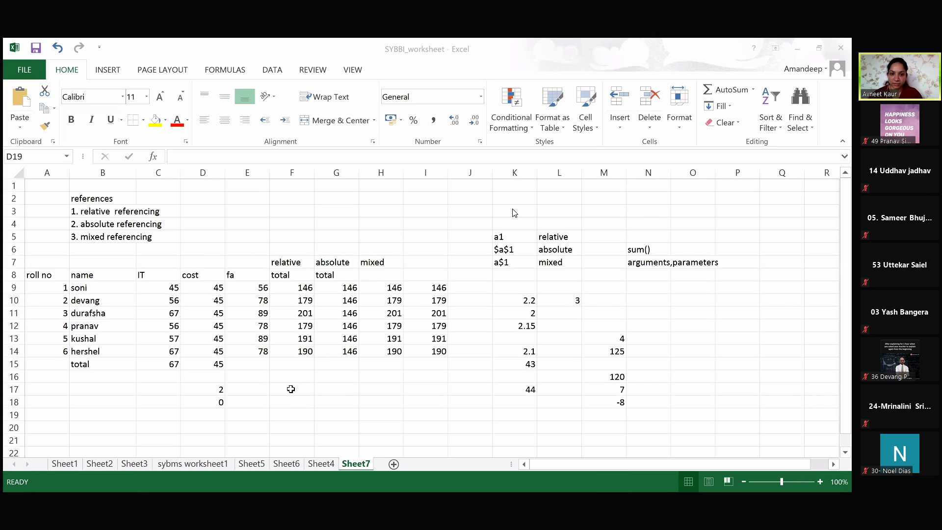
- Calculate the square root of 16 in F17 with the formula =SQRT(16)
{"action": "left_click", "coordinate": [291, 389]}
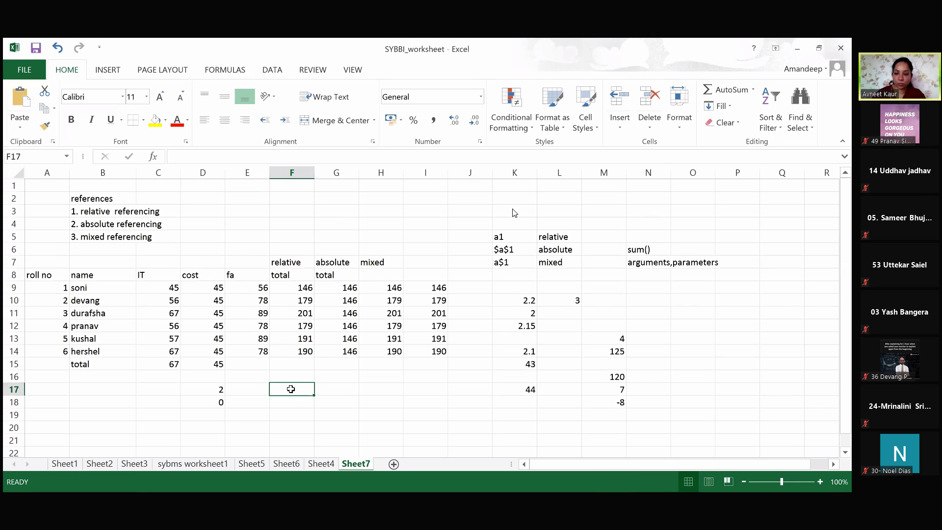
{"action": "type", "text": "=sqrt("}
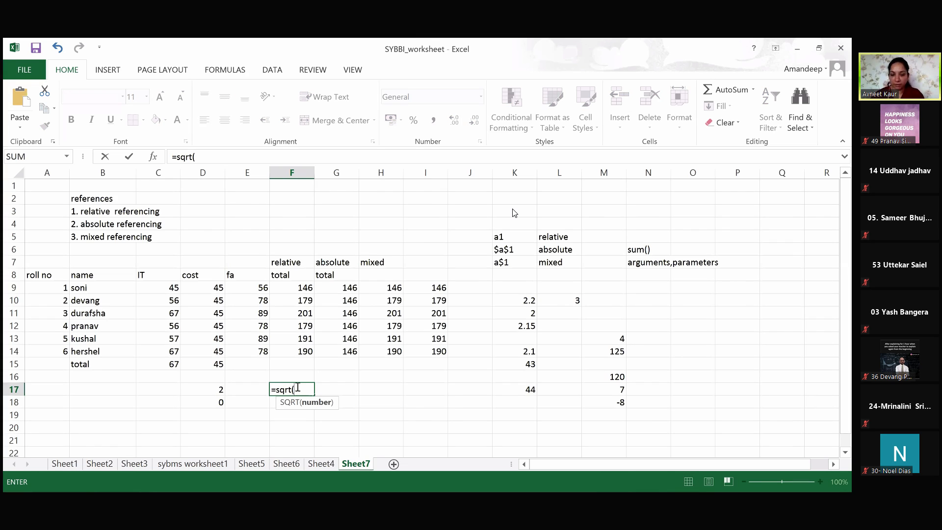
{"action": "type", "text": "16"}
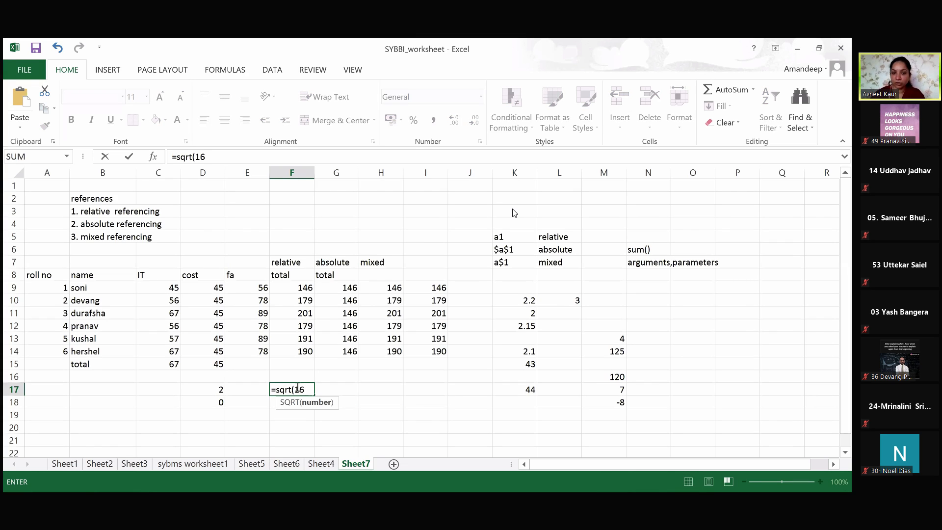
{"action": "type", "text": ")"}
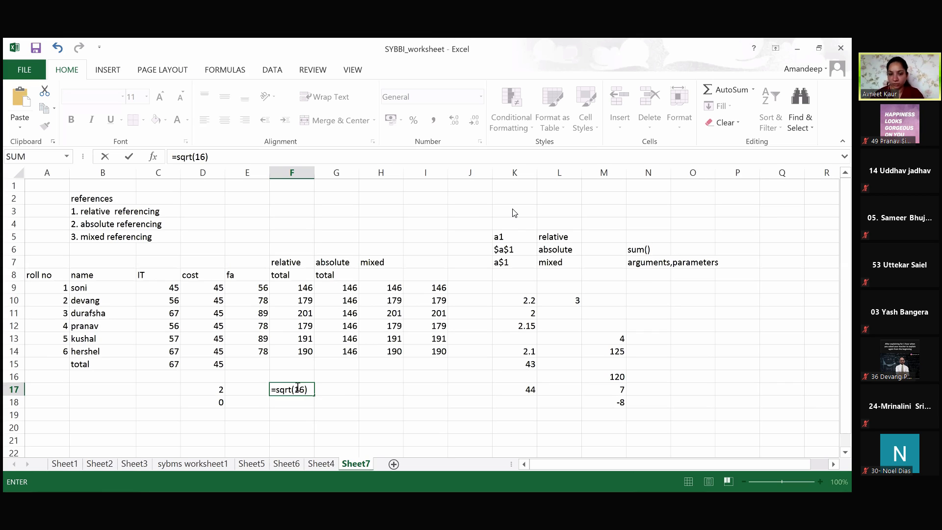
{"action": "key", "text": "Return"}
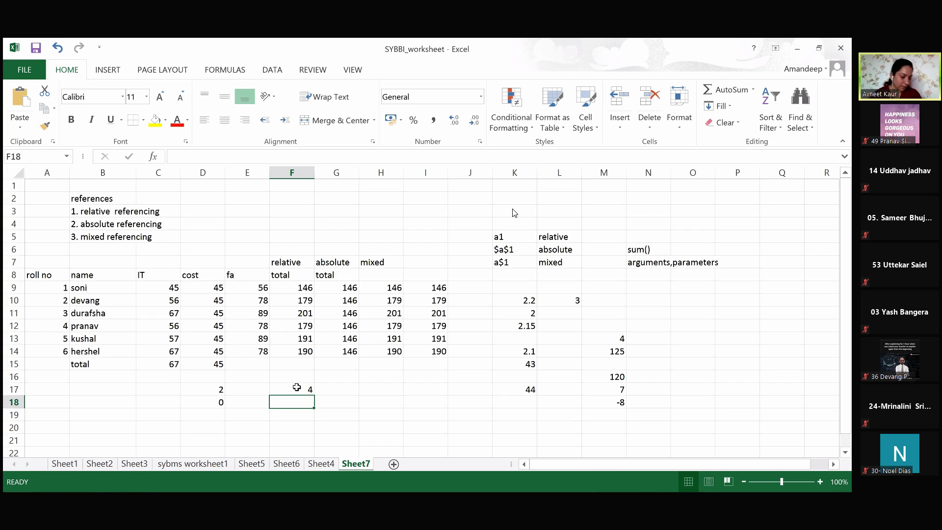
- Return the absolute value of -7 in F18 with the formula =ABS(-7)
{"action": "type", "text": "="}
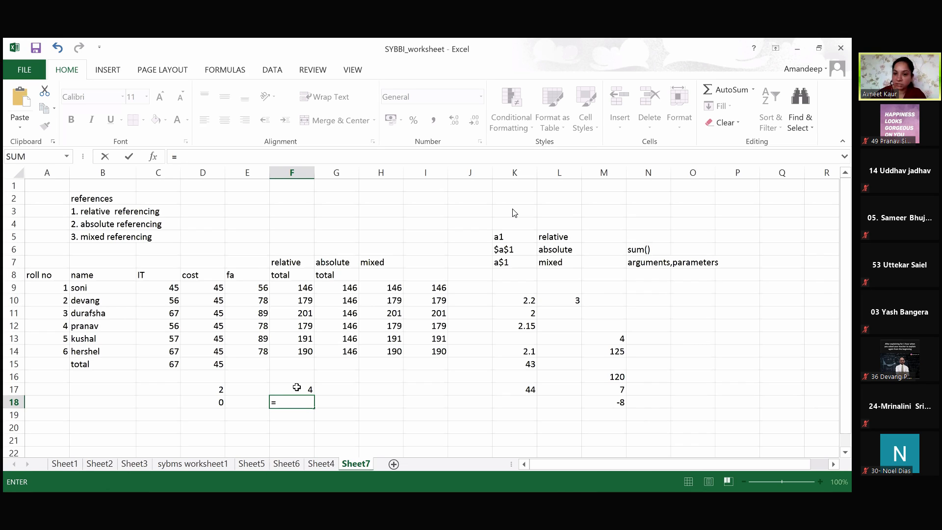
{"action": "type", "text": "abs"}
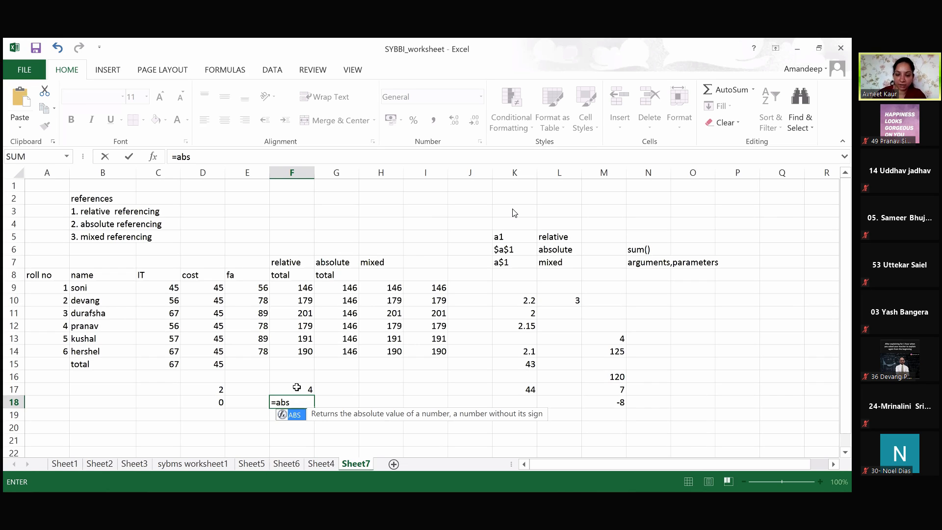
{"action": "type", "text": "(-"}
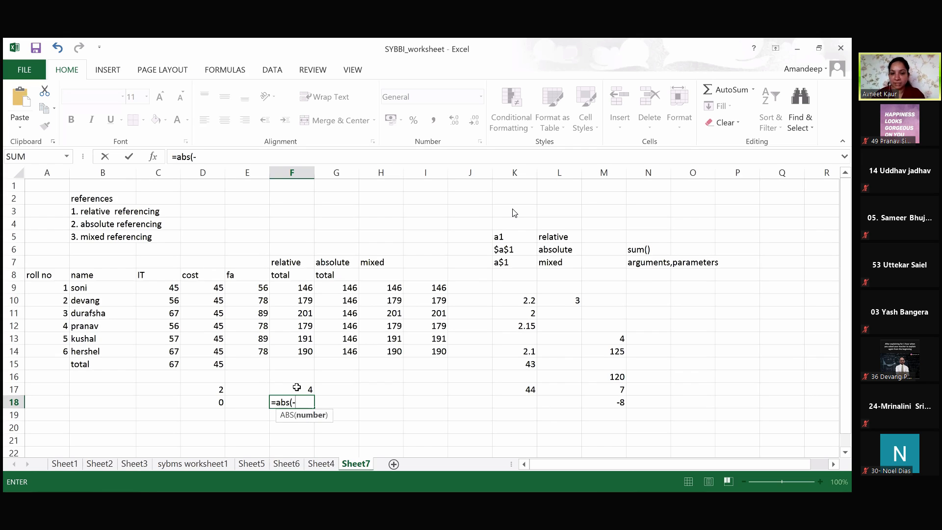
{"action": "type", "text": "7)"}
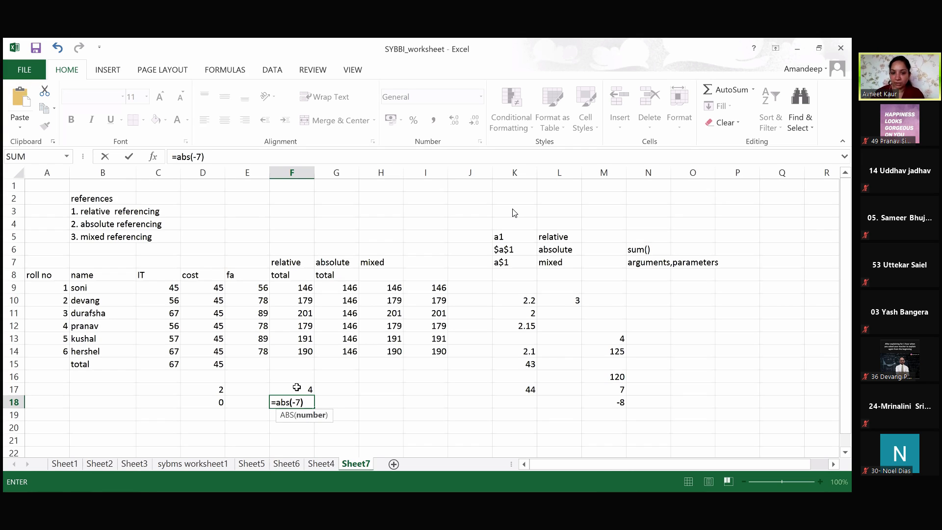
{"action": "key", "text": "Return"}
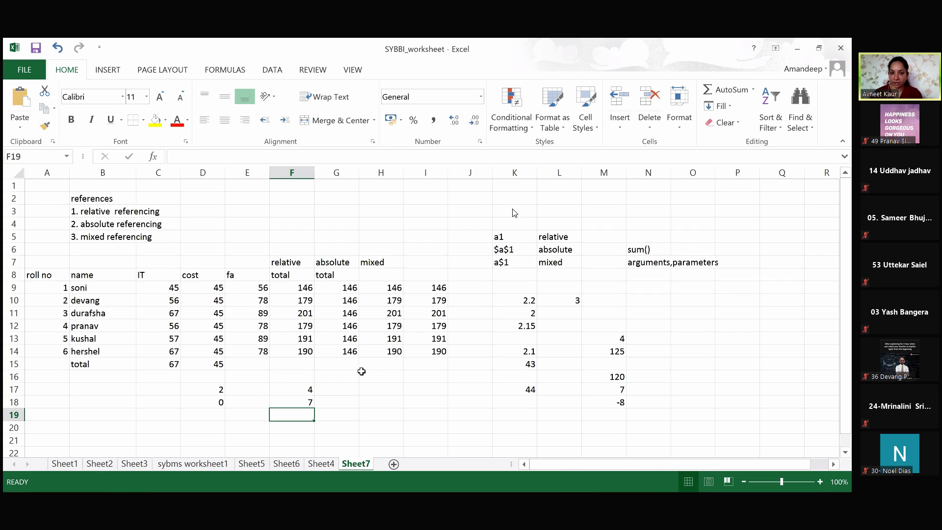
- Count the numeric cells of the mixed totals column in H15 with the formula =COUNT(H8:H14)
{"action": "key", "text": "Up"}
{"action": "key", "text": "Up"}
{"action": "key", "text": "Up"}
{"action": "key", "text": "Up"}
{"action": "left_click", "coordinate": [380, 367]}
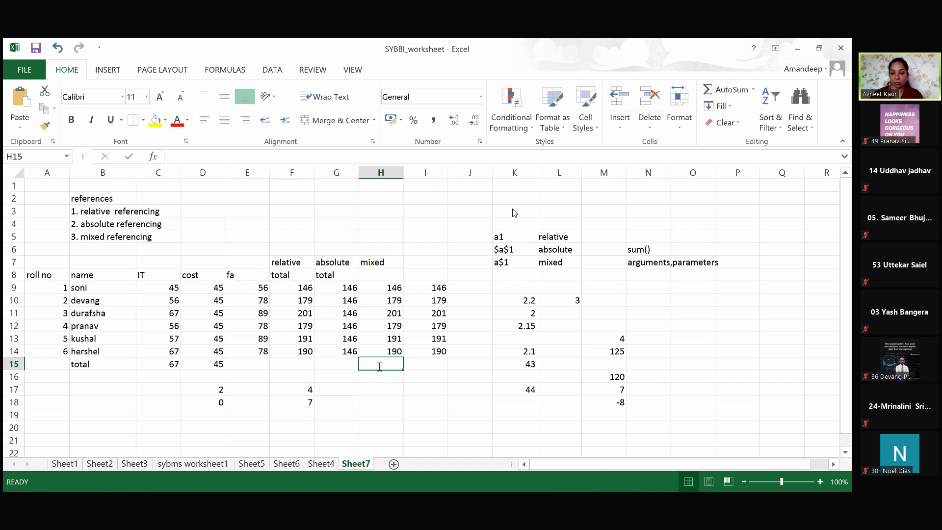
{"action": "type", "text": "="}
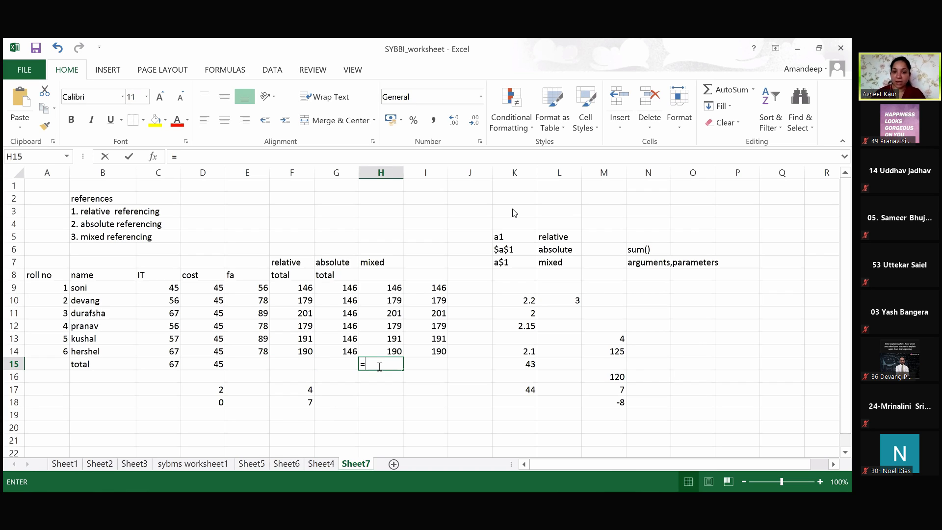
{"action": "type", "text": "count"}
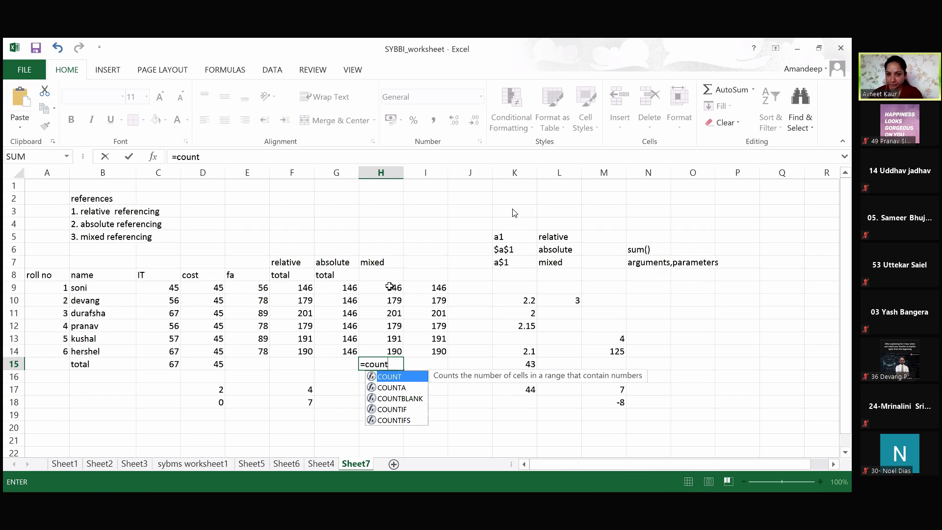
{"action": "type", "text": "("}
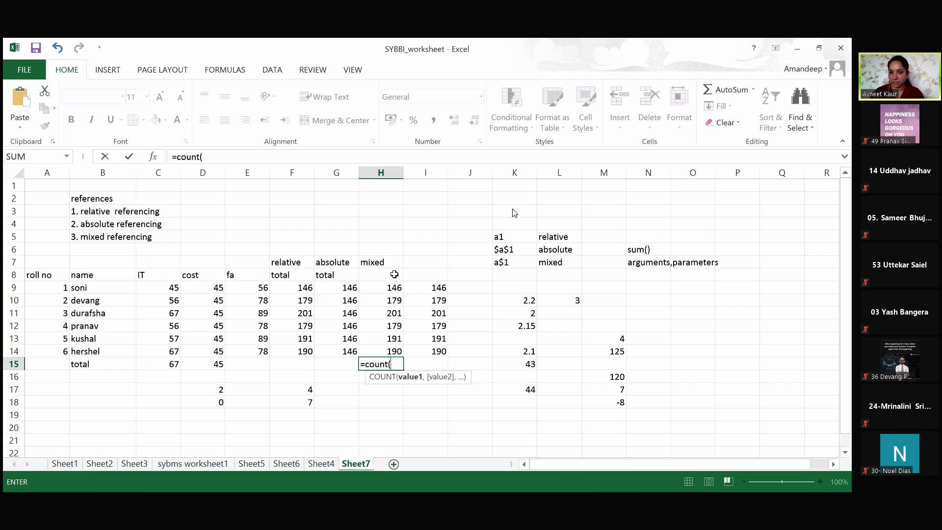
{"action": "left_click", "coordinate": [394, 274]}
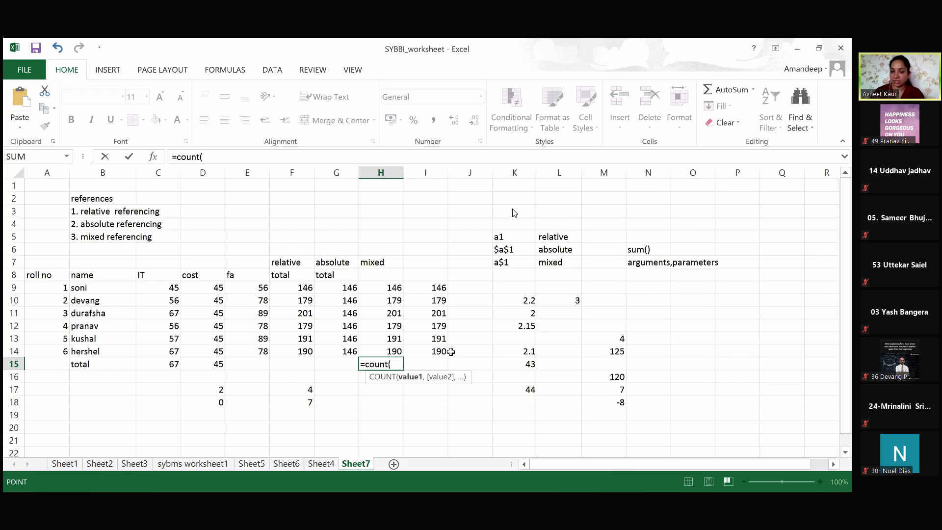
{"action": "left_click_drag", "start_coordinate": [394, 275], "coordinate": [395, 352]}
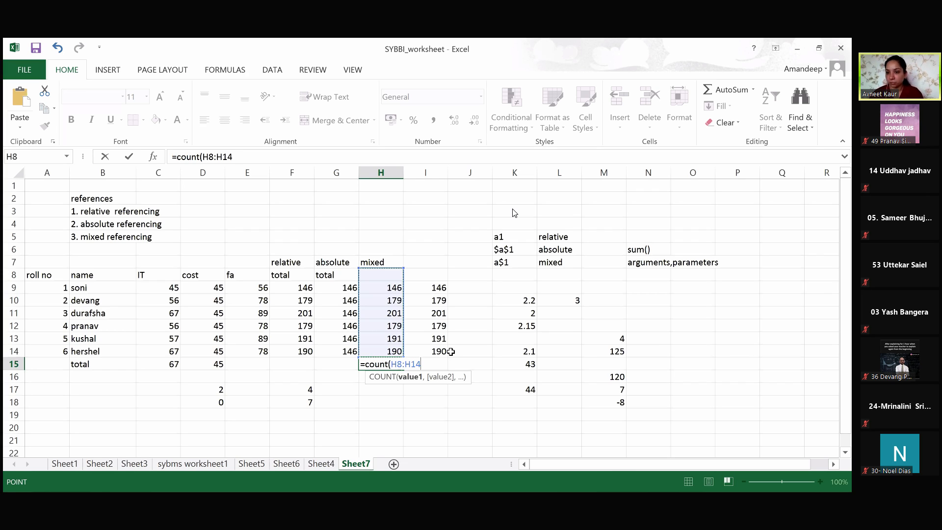
{"action": "type", "text": ")"}
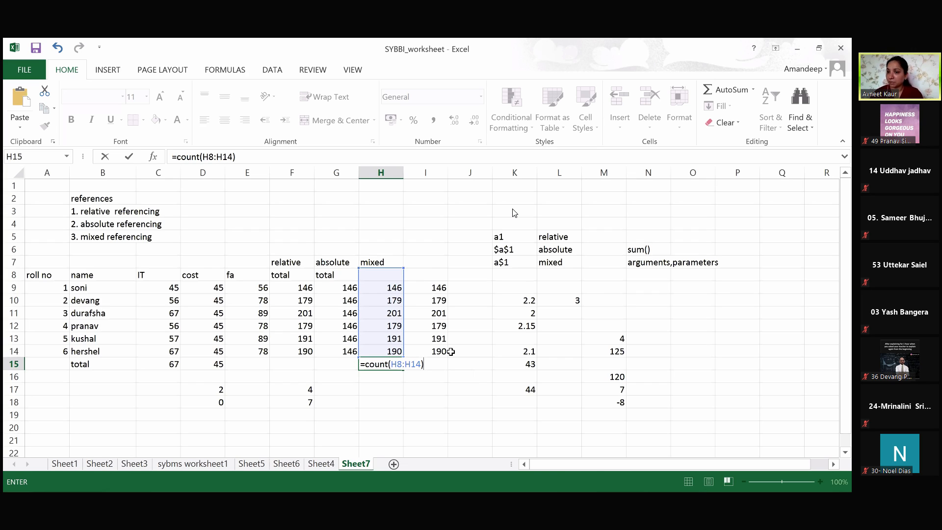
{"action": "key", "text": "Return"}
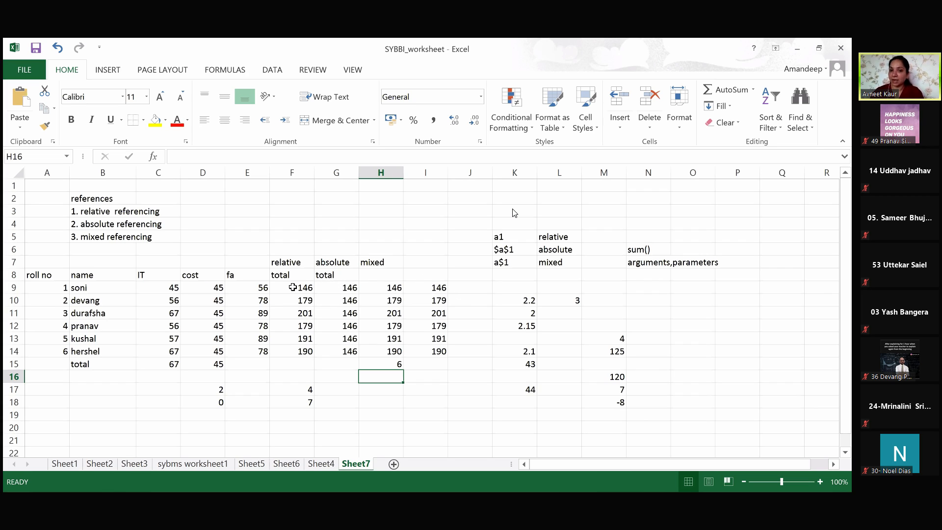
- Average the first student's IT, cost and fa marks in J9 with =AVERAGE(C9:E9) and fill the formula down to J14
{"action": "left_click", "coordinate": [469, 287]}
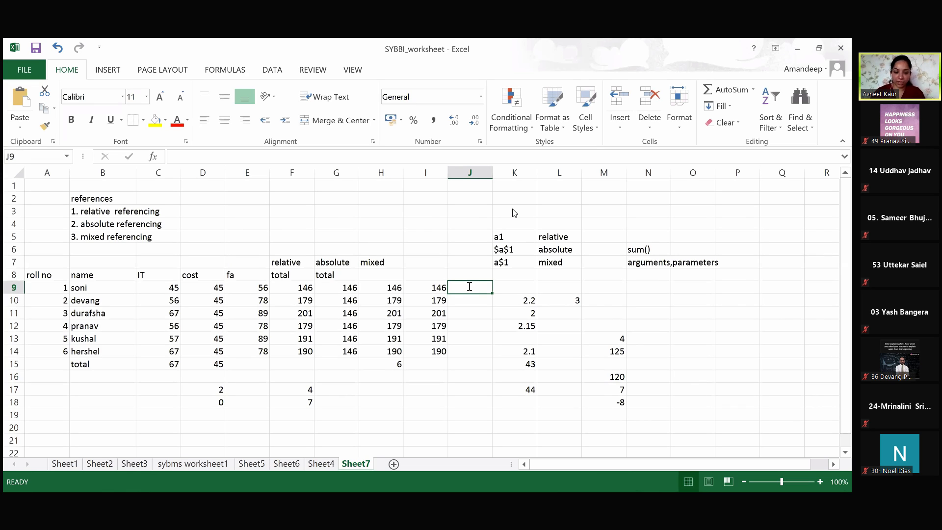
{"action": "type", "text": "="}
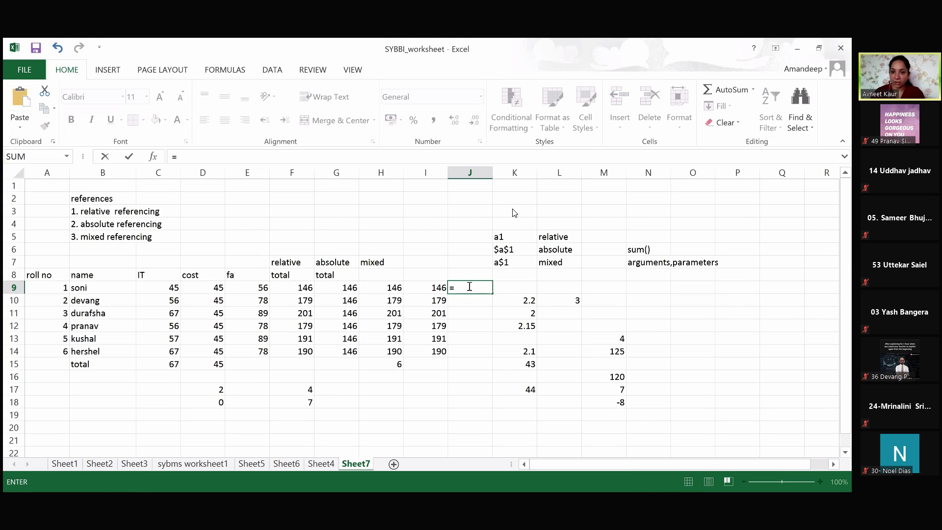
{"action": "type", "text": "ave"}
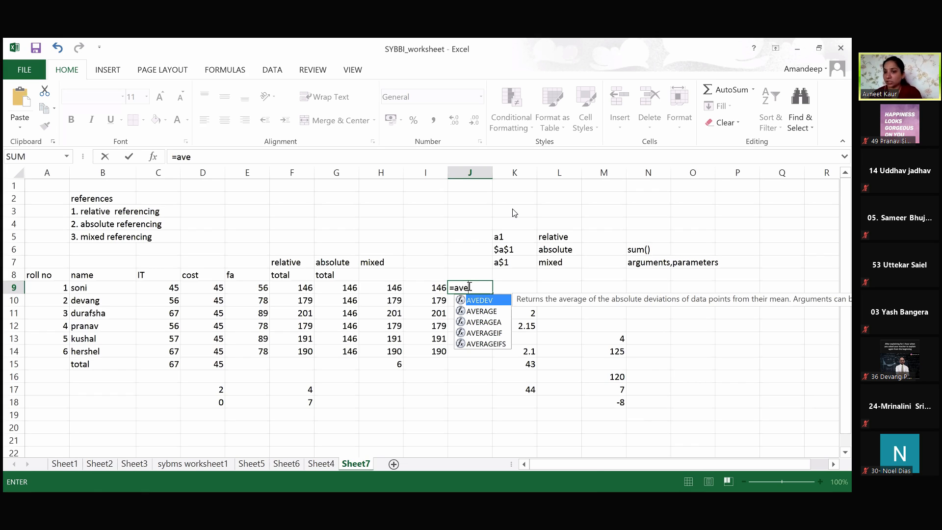
{"action": "type", "text": "rage"}
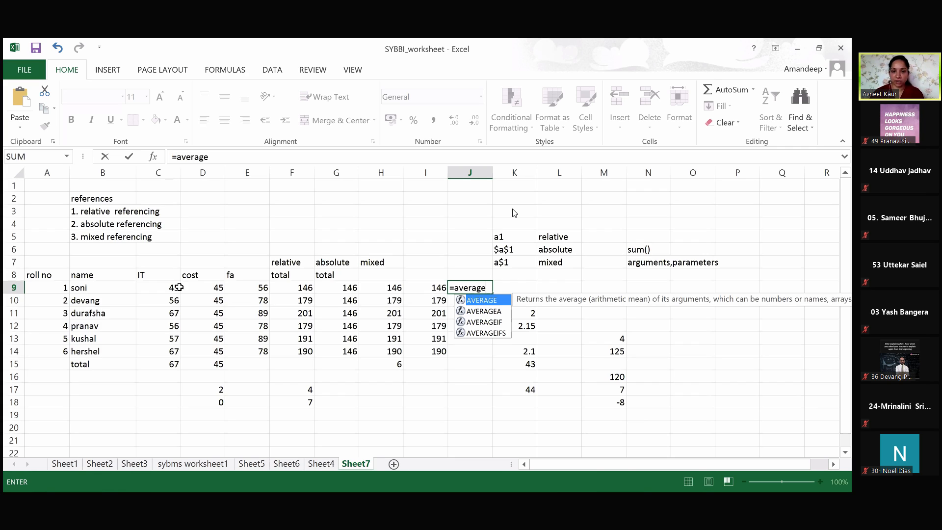
{"action": "type", "text": "("}
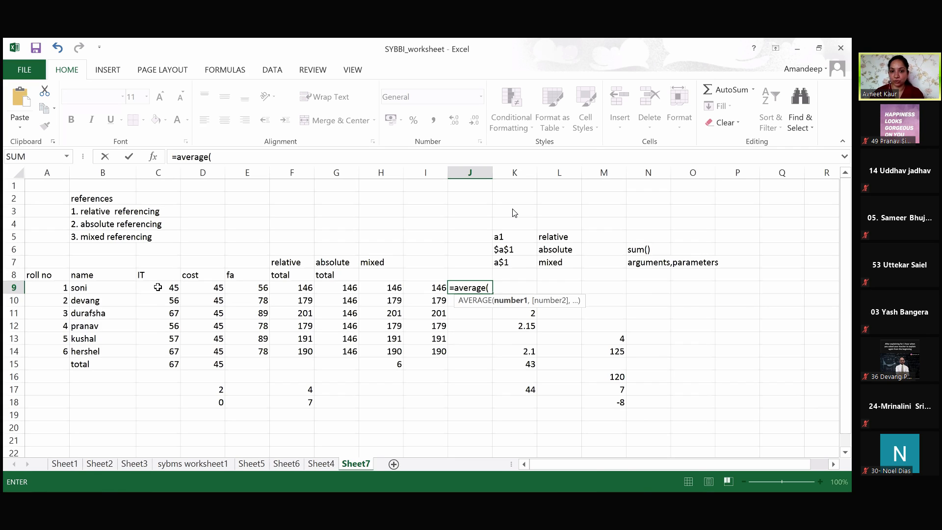
{"action": "left_click_drag", "start_coordinate": [158, 287], "coordinate": [260, 289]}
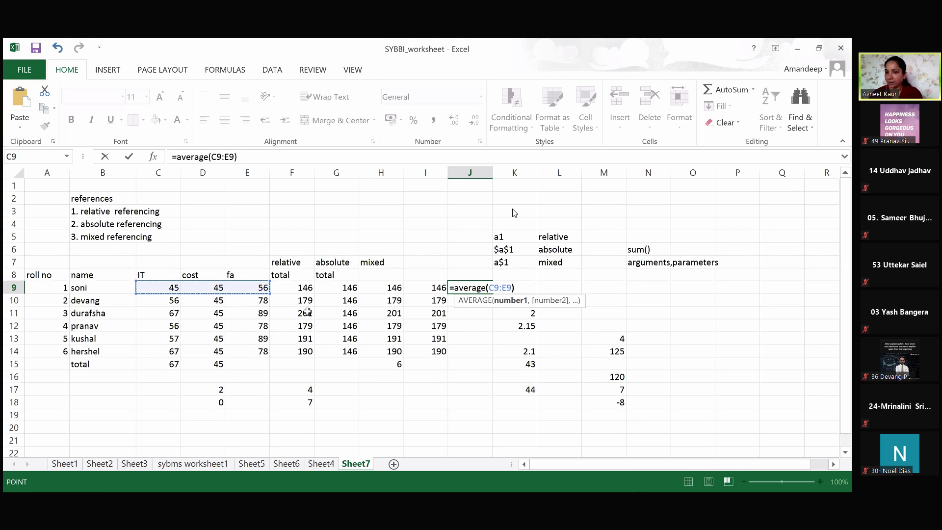
{"action": "type", "text": ")"}
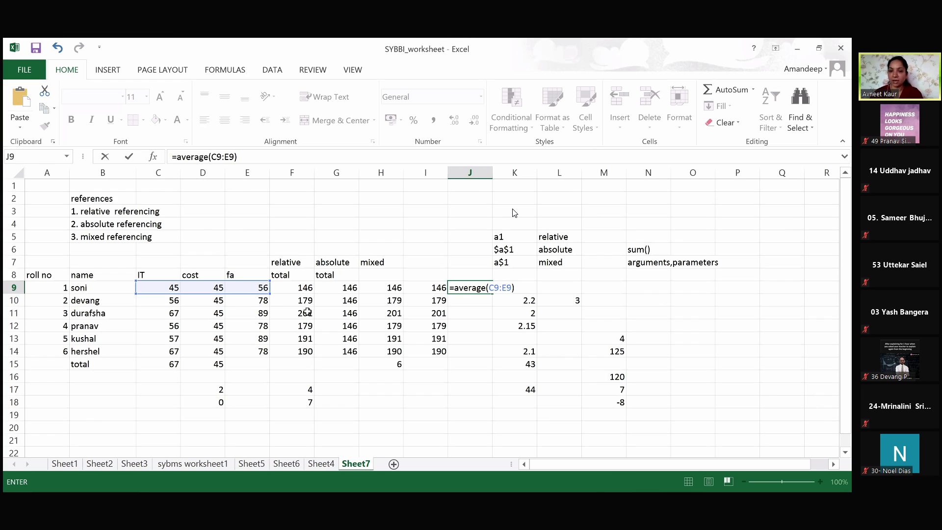
{"action": "key", "text": "Return"}
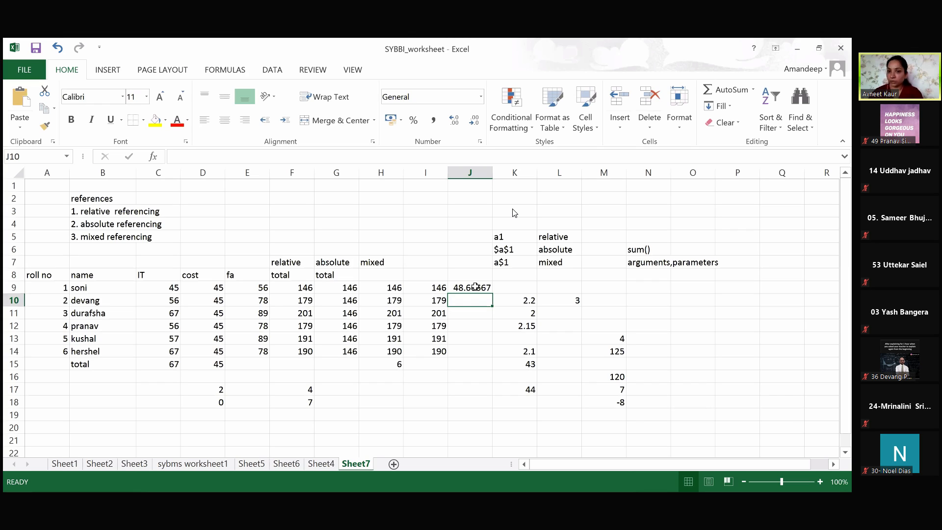
{"action": "left_click", "coordinate": [490, 291]}
{"action": "left_click_drag", "start_coordinate": [491, 294], "coordinate": [493, 356]}
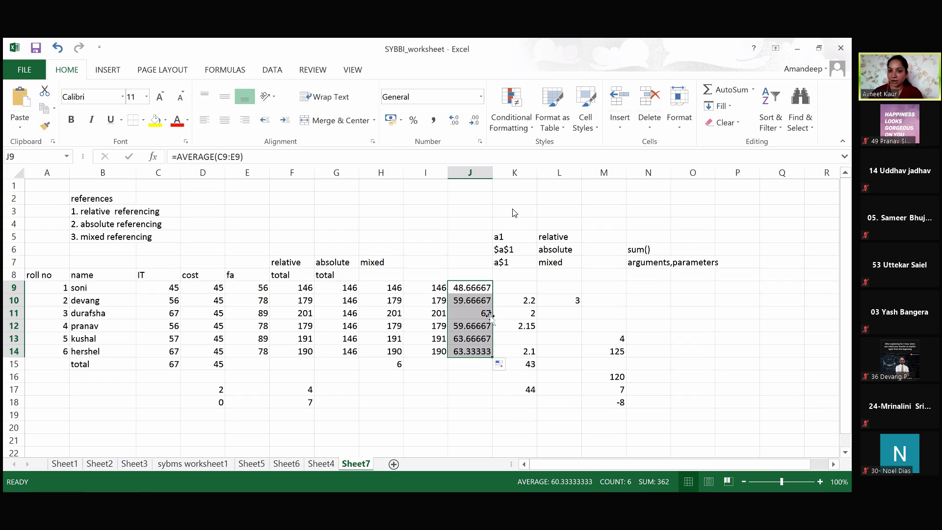